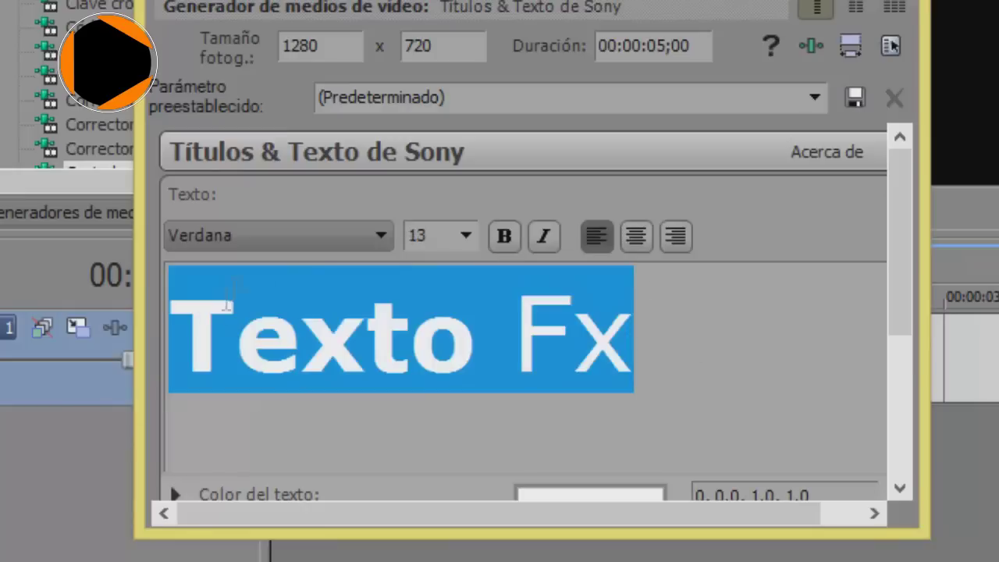
Try different typefaces on the "Texto Fx" title and set its font to Swis721 LtEx BT
scroll(380, 152, up, 3)
drag(375, 162, 373, 140)
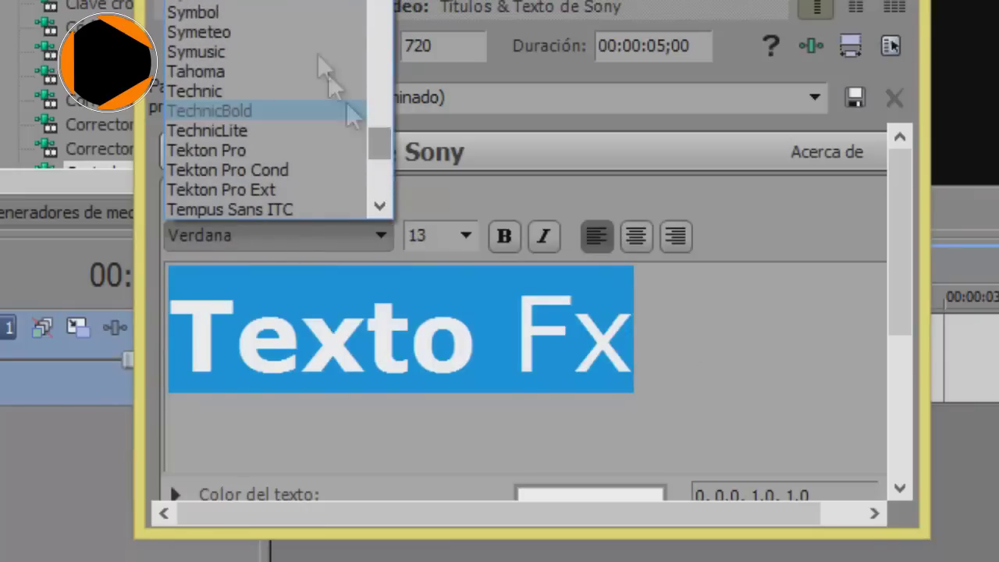
click(272, 64)
scroll(326, 231, up, 3)
scroll(326, 231, up, 8)
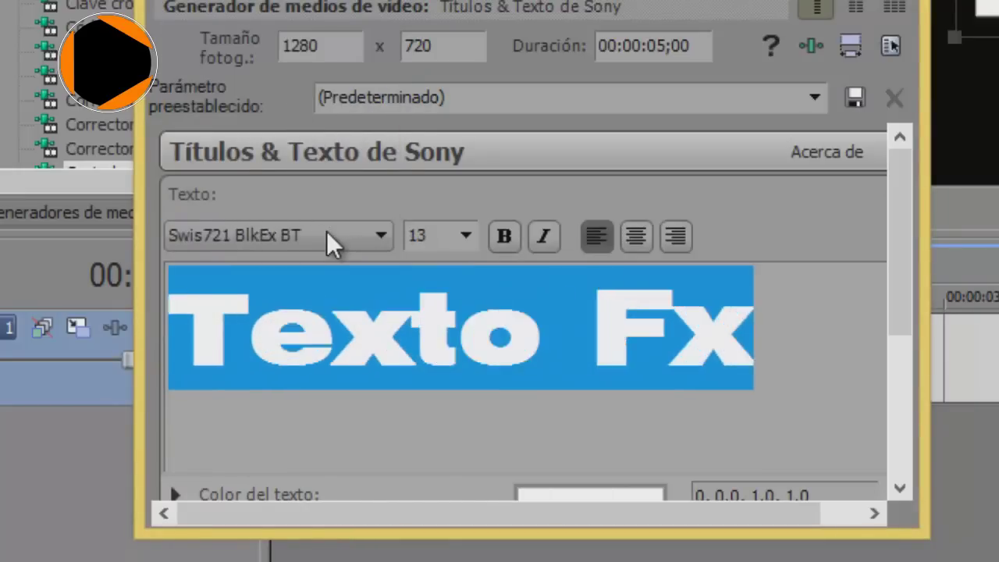
scroll(326, 232, up, 5)
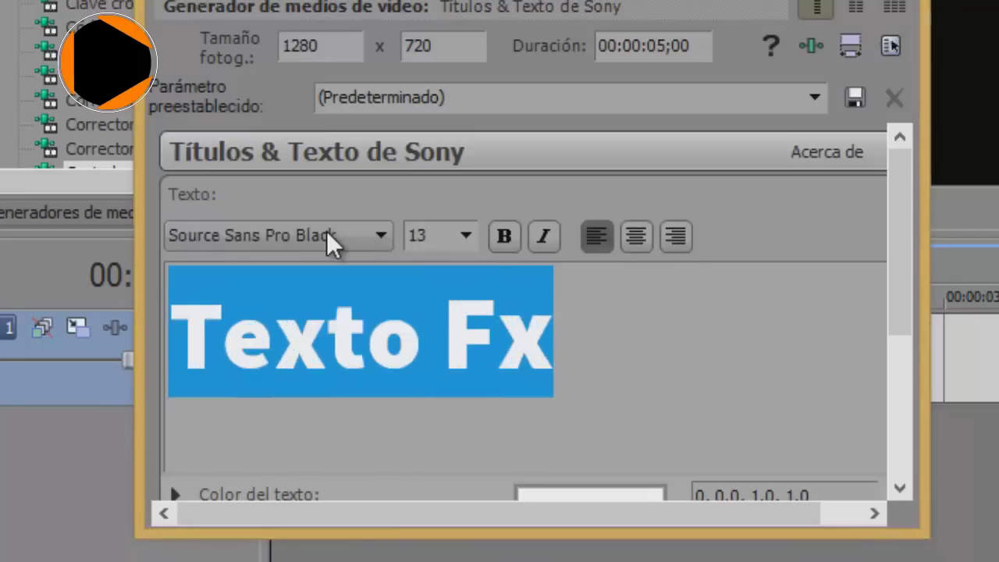
scroll(326, 231, up, 3)
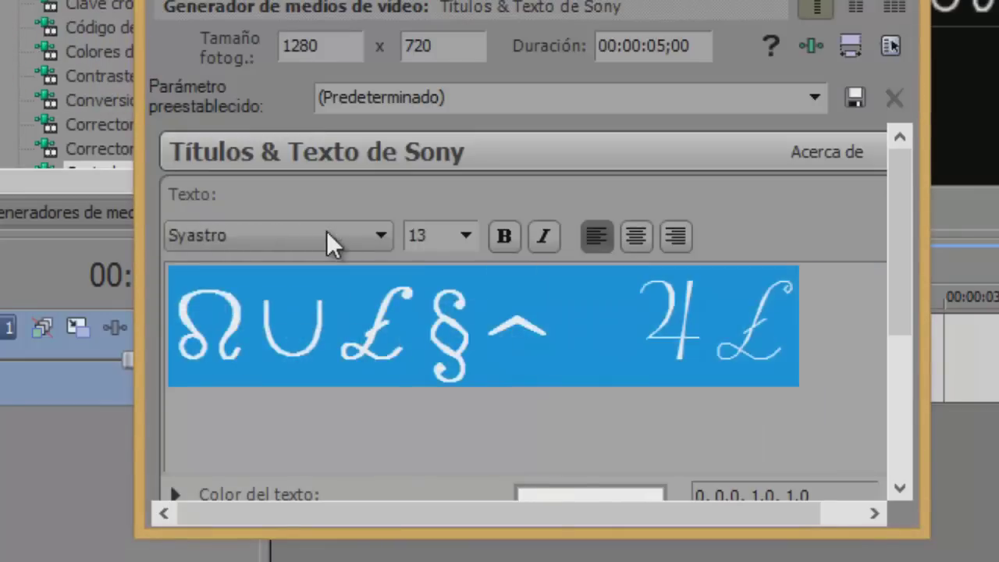
scroll(326, 232, down, 1)
scroll(326, 231, up, 1)
scroll(327, 231, down, 1)
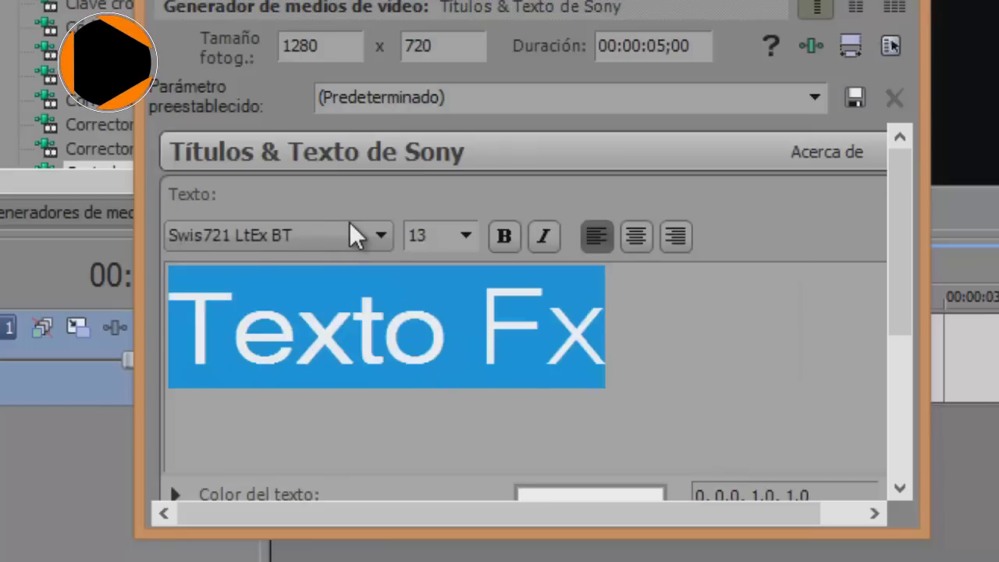
Reduce the font size of only the word "Fx" in the title text
click(702, 364)
triple_click(463, 334)
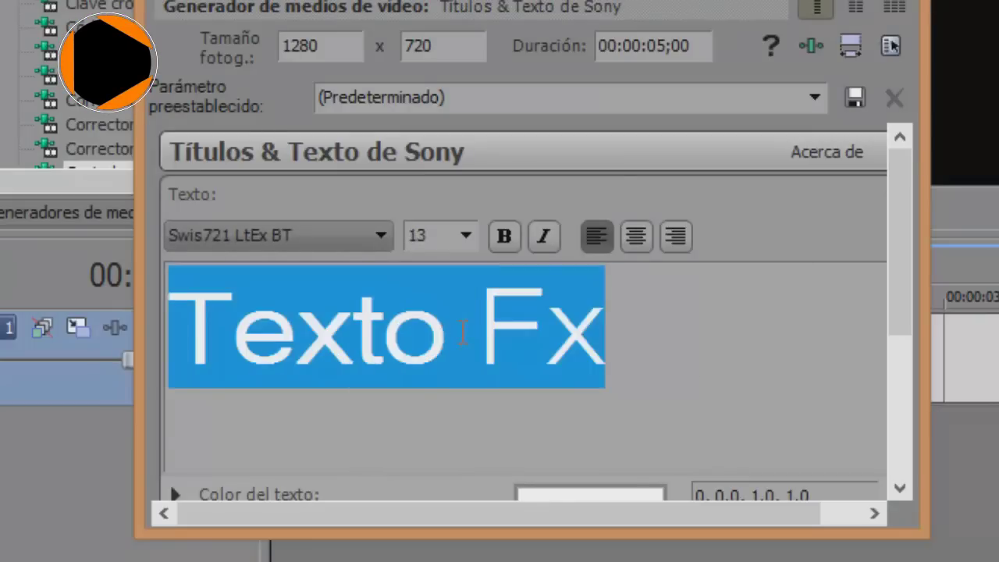
click(647, 364)
drag(608, 336, 484, 282)
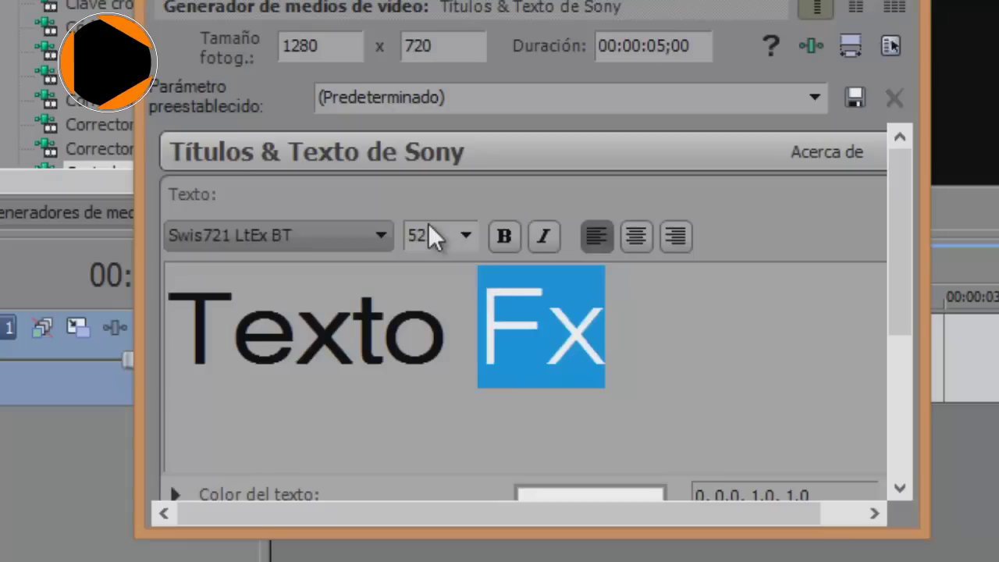
scroll(428, 225, up, 4)
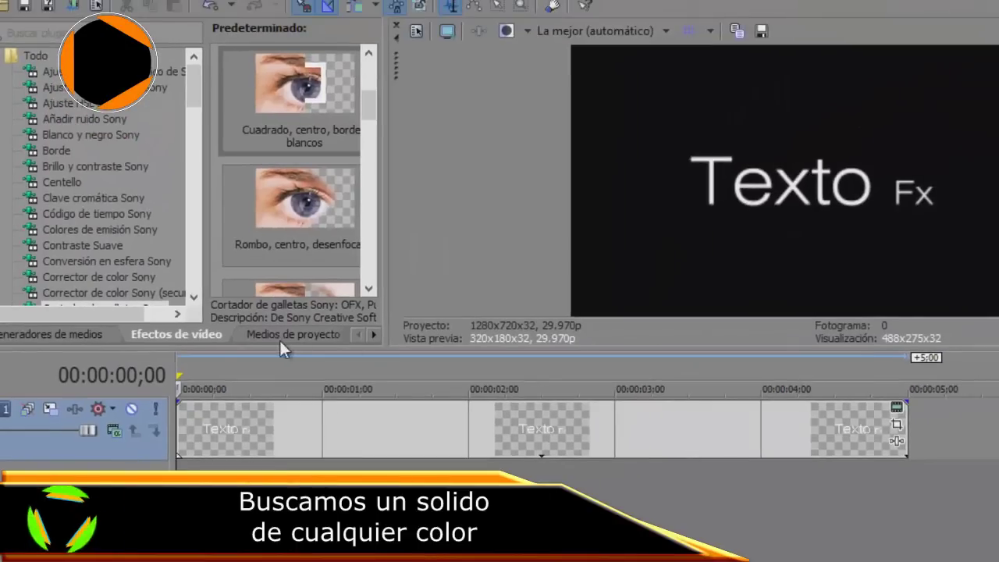
Add a Naranja solid color from the media generators on a new track below the text, starting at 00:00:00;00
click(279, 338)
click(358, 334)
click(373, 334)
click(373, 334)
click(374, 335)
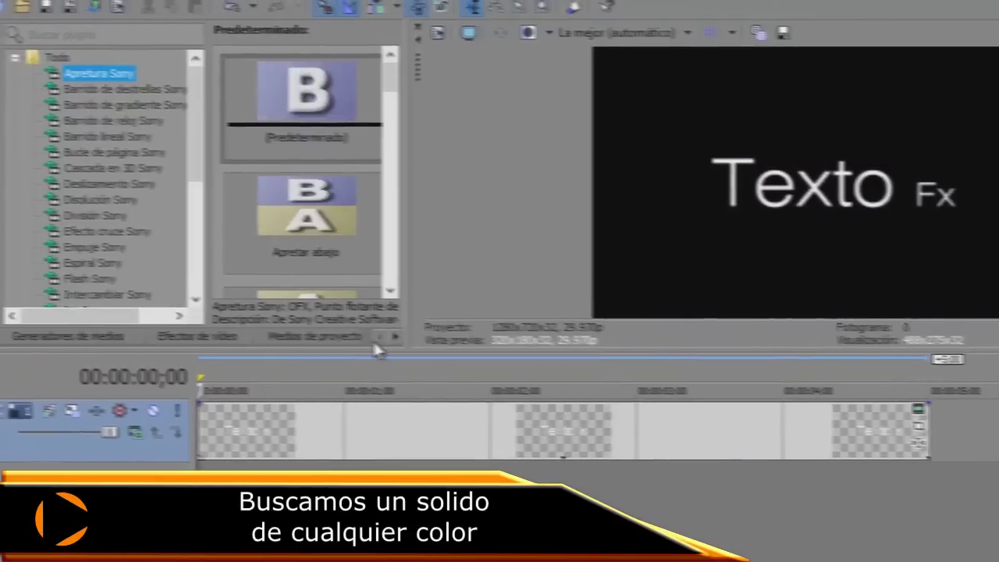
click(373, 336)
scroll(338, 196, down, 3)
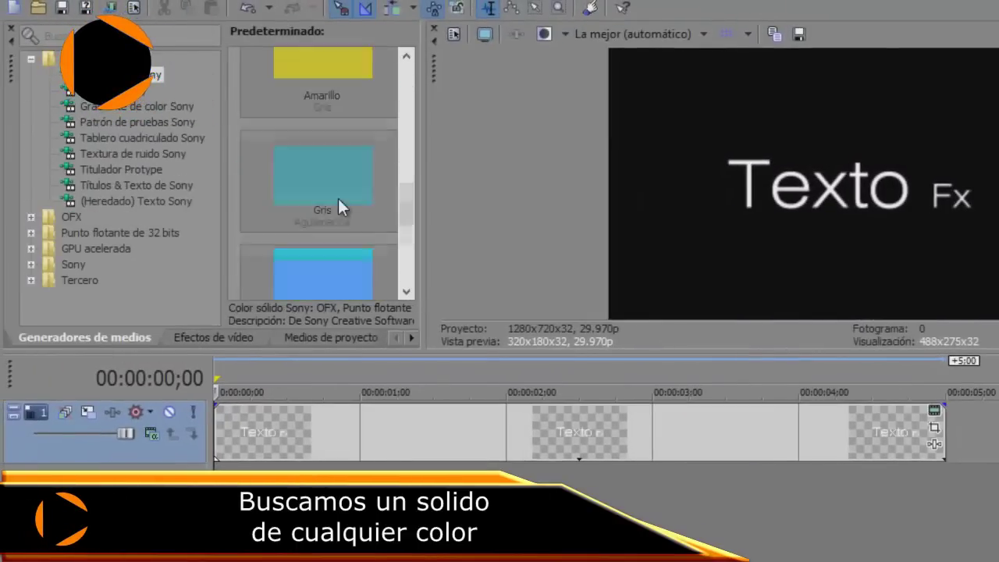
scroll(338, 198, down, 3)
drag(305, 211, 159, 533)
click(625, 172)
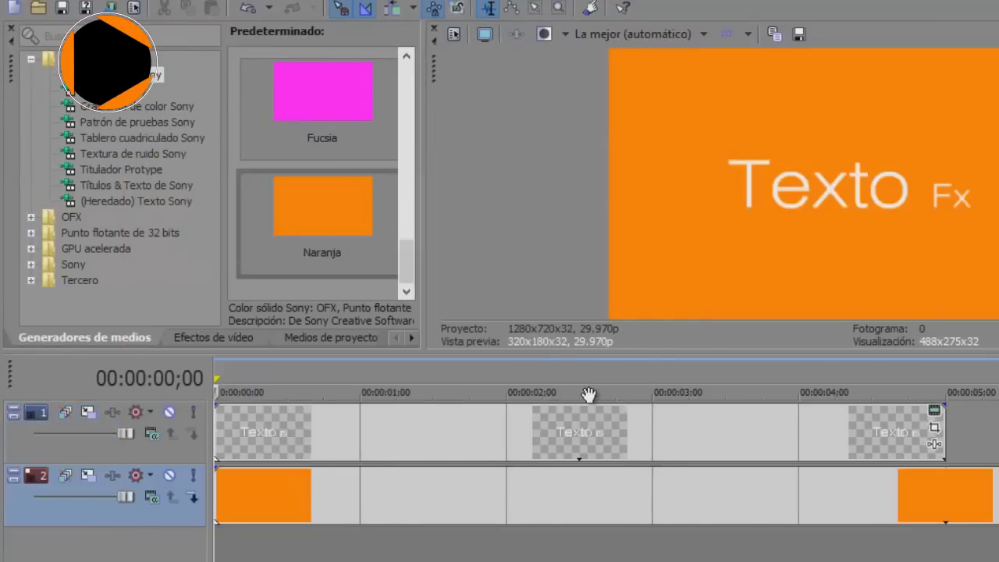
Trim the orange solid to the end of the text event and insert an empty video track above the solid
scroll(623, 434, down, 3)
drag(764, 486, 488, 507)
right_click(521, 500)
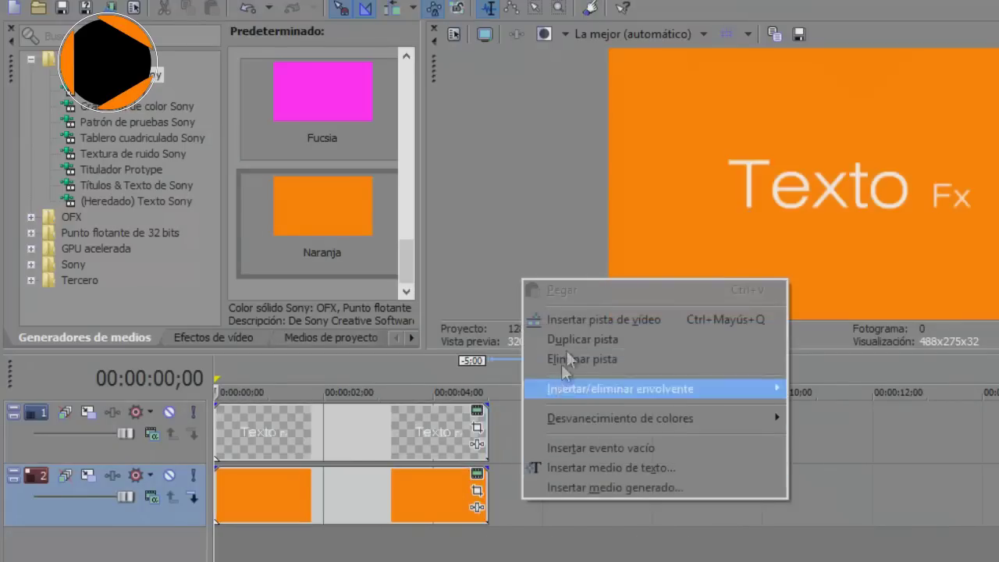
click(584, 316)
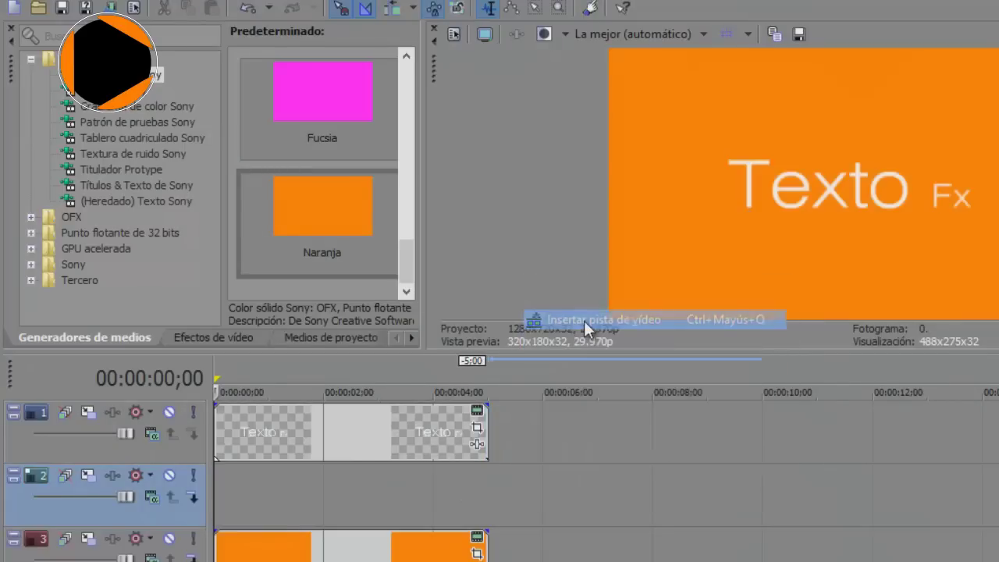
Place the "Lineal: blanco a negro" color gradient at the start of the empty middle track
click(101, 91)
click(101, 106)
click(329, 218)
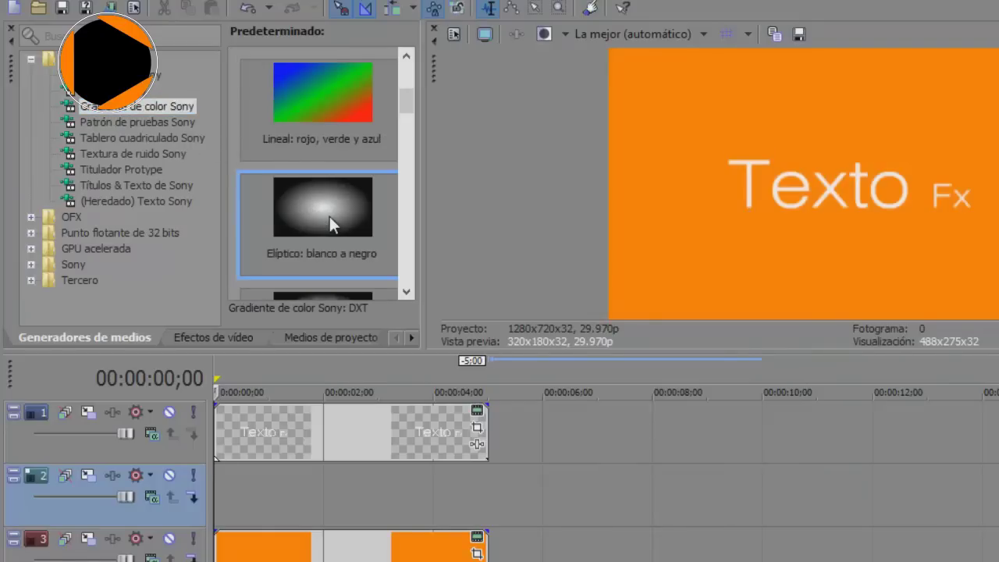
scroll(330, 217, down, 3)
scroll(309, 154, up, 5)
drag(309, 154, 300, 325)
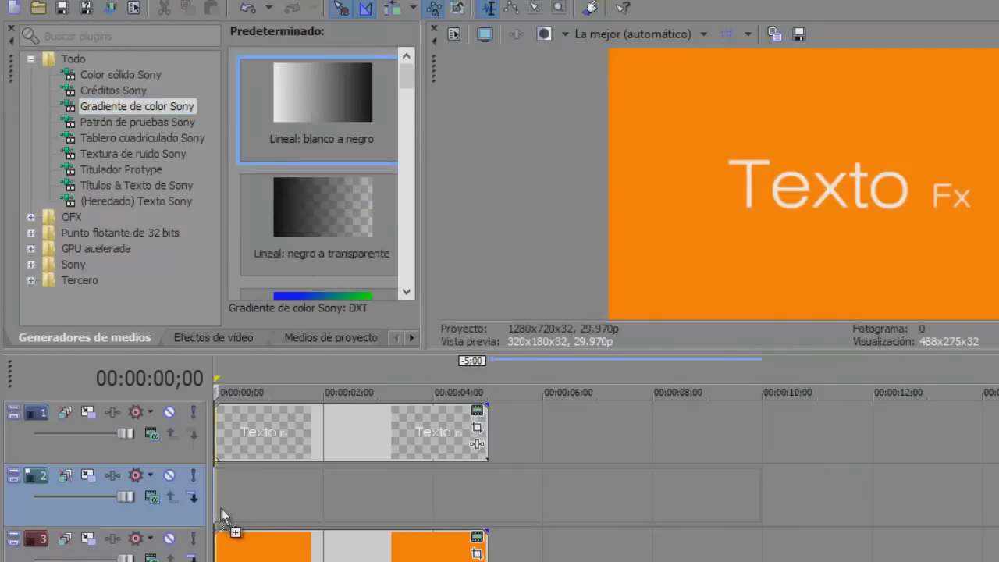
drag(223, 508, 218, 509)
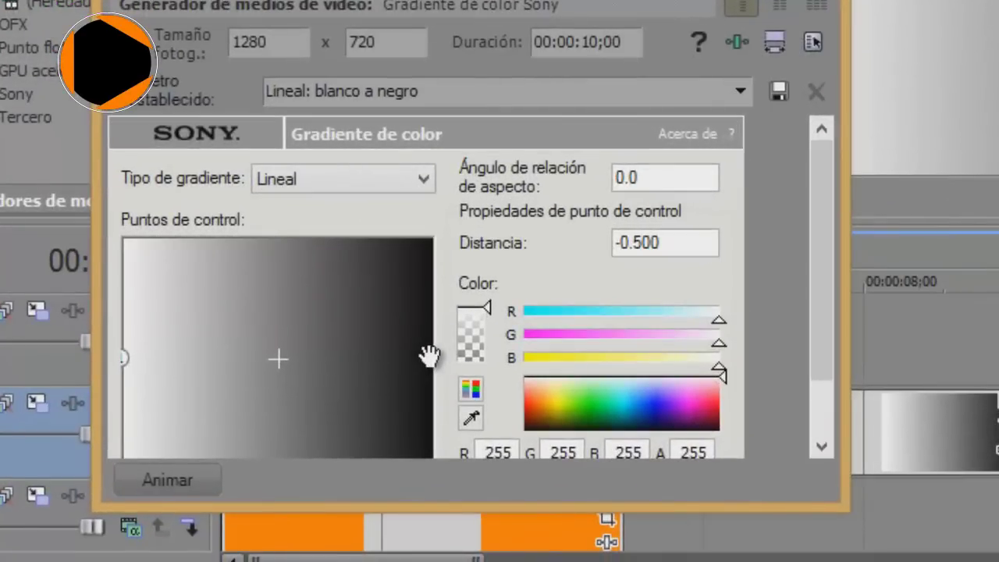
Run the gradient from a black point at its upper-left corner to a white point near the centre, making the black point fully transparent
drag(375, 420, 142, 333)
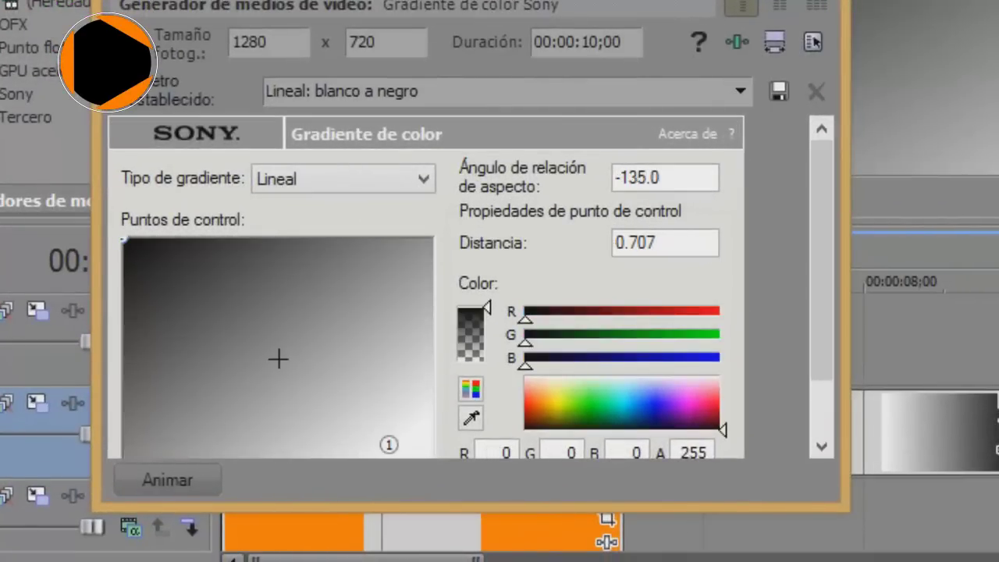
drag(394, 447, 260, 352)
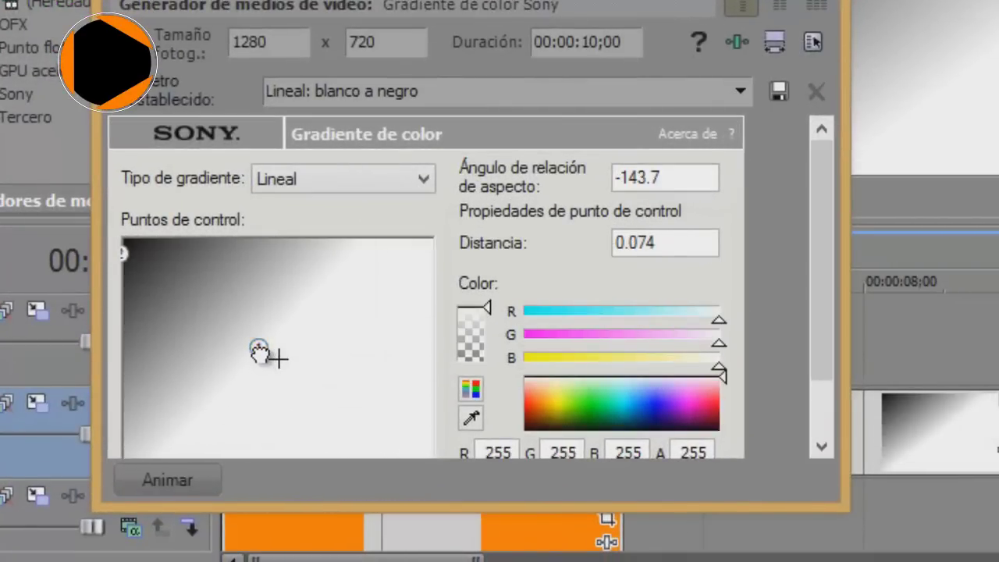
click(125, 253)
drag(821, 177, 822, 234)
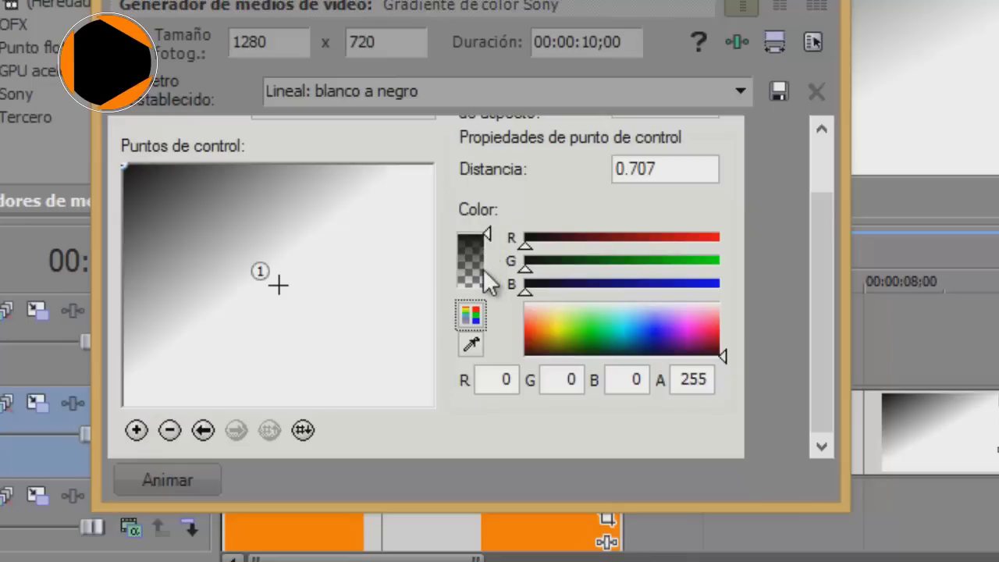
drag(486, 233, 490, 387)
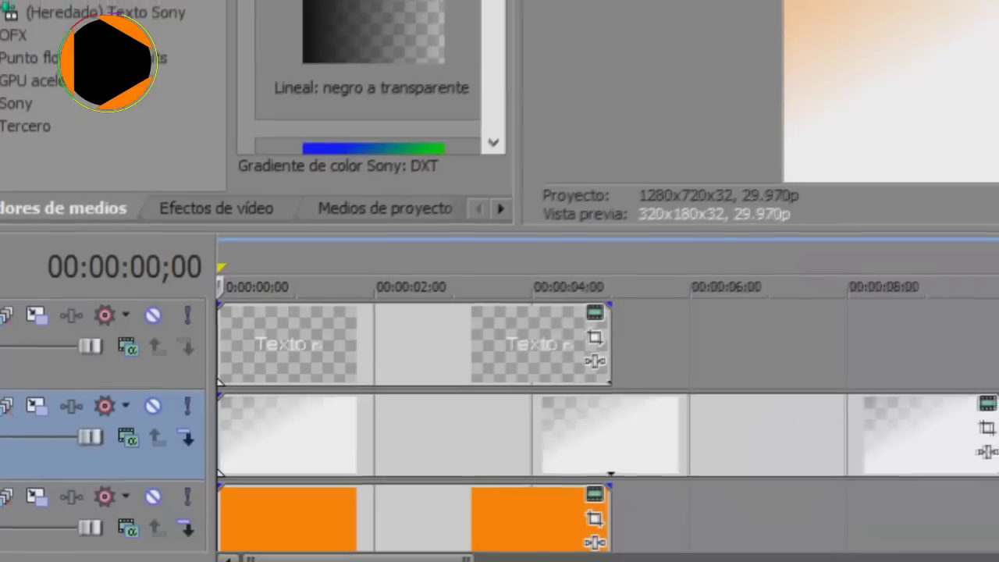
Trim the gradient event to the text's end and mask it diagonally so only its upper-left triangle is kept
drag(918, 439, 545, 462)
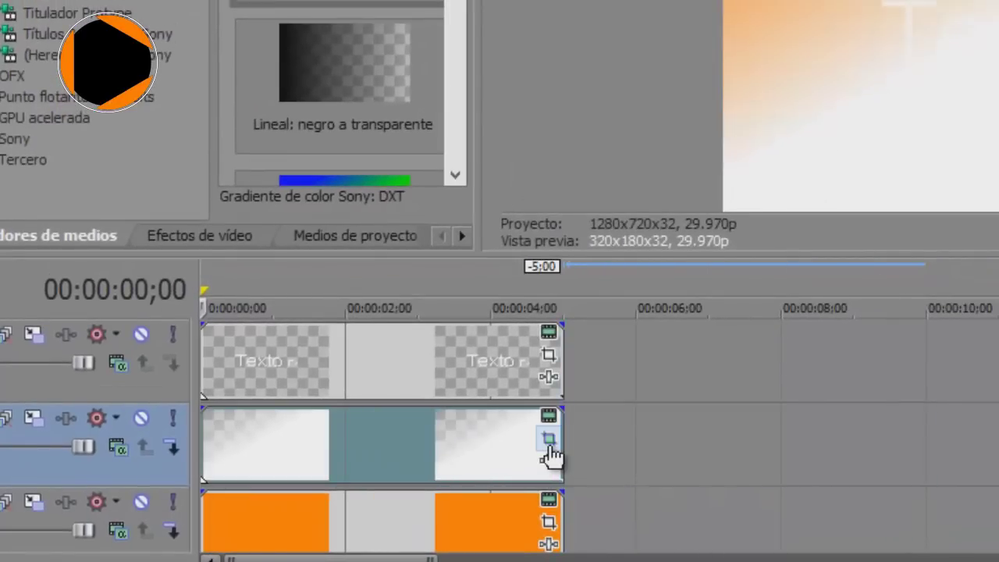
click(549, 439)
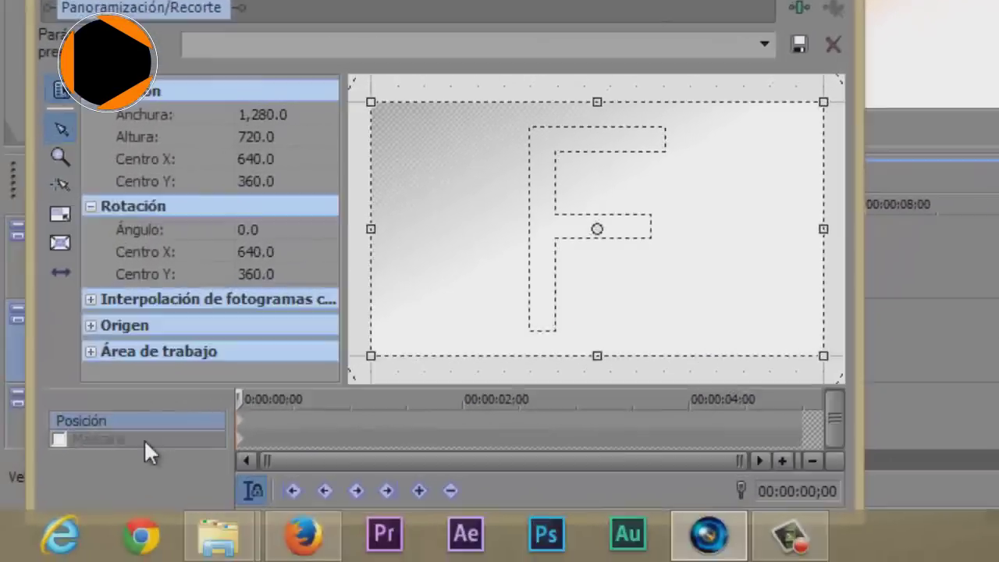
click(109, 440)
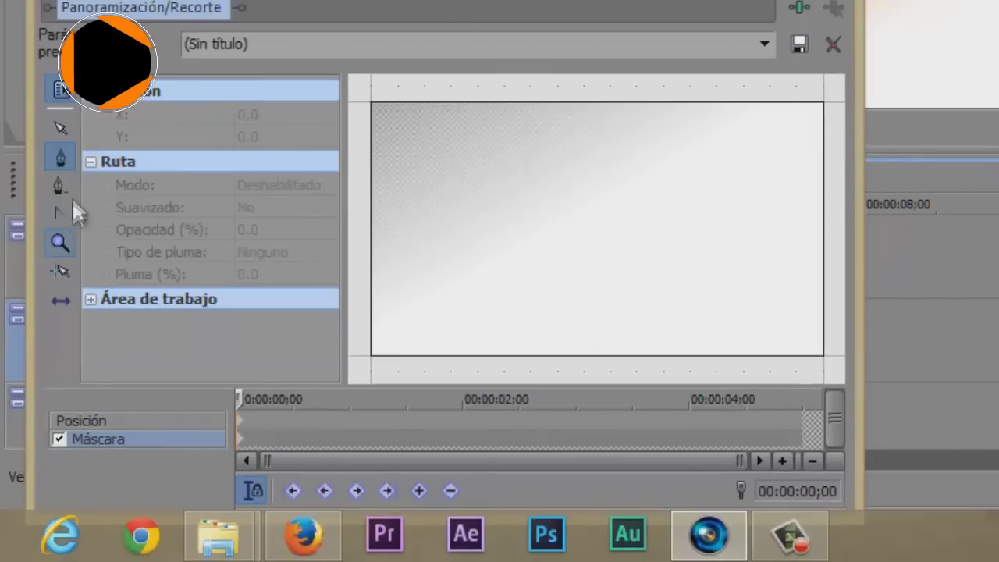
scroll(553, 216, down, 1)
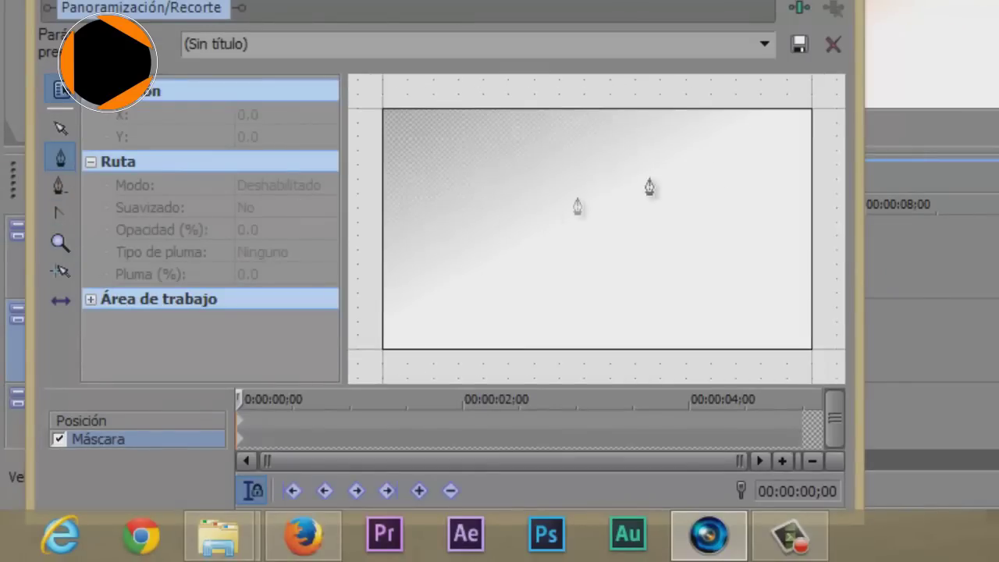
click(821, 102)
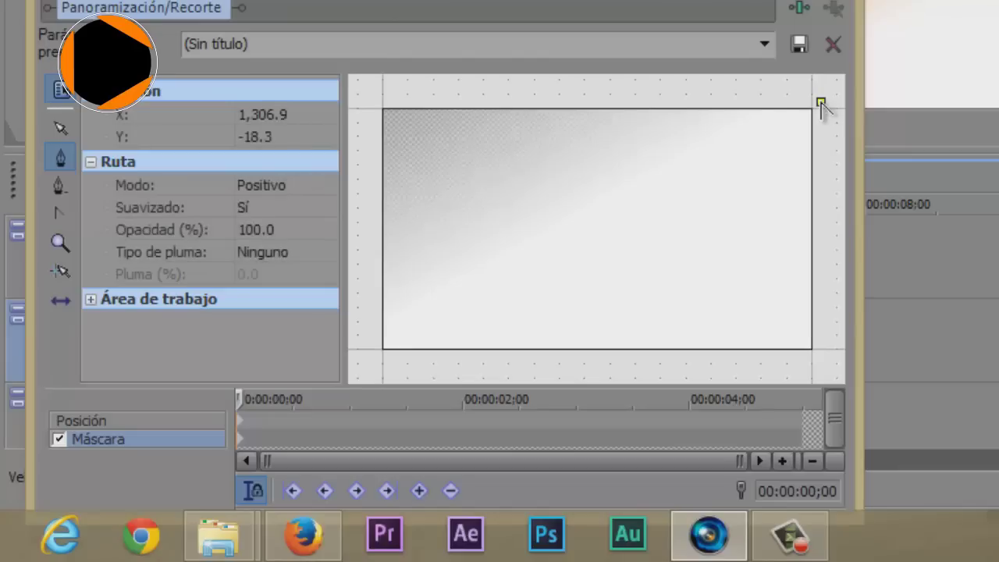
click(371, 359)
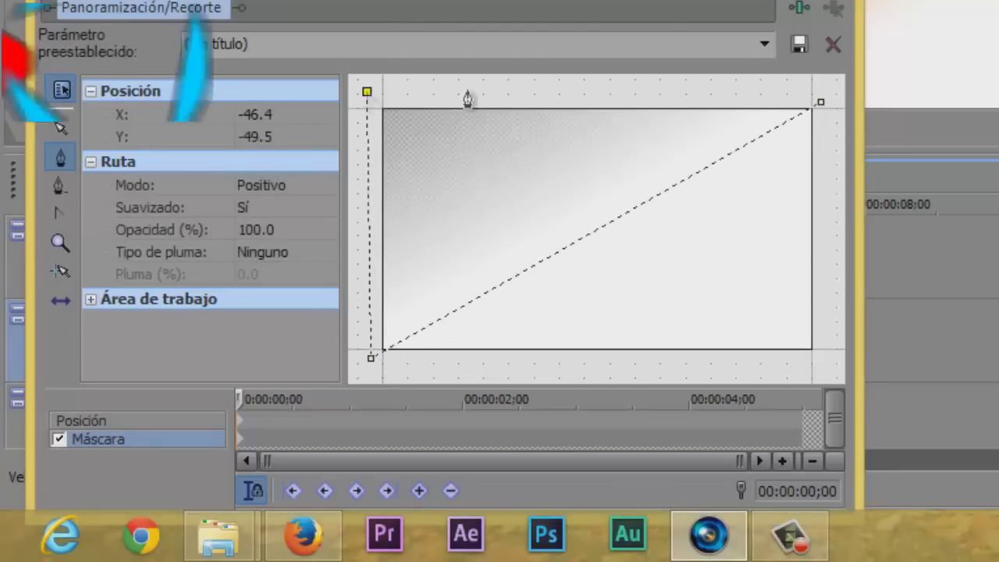
click(821, 101)
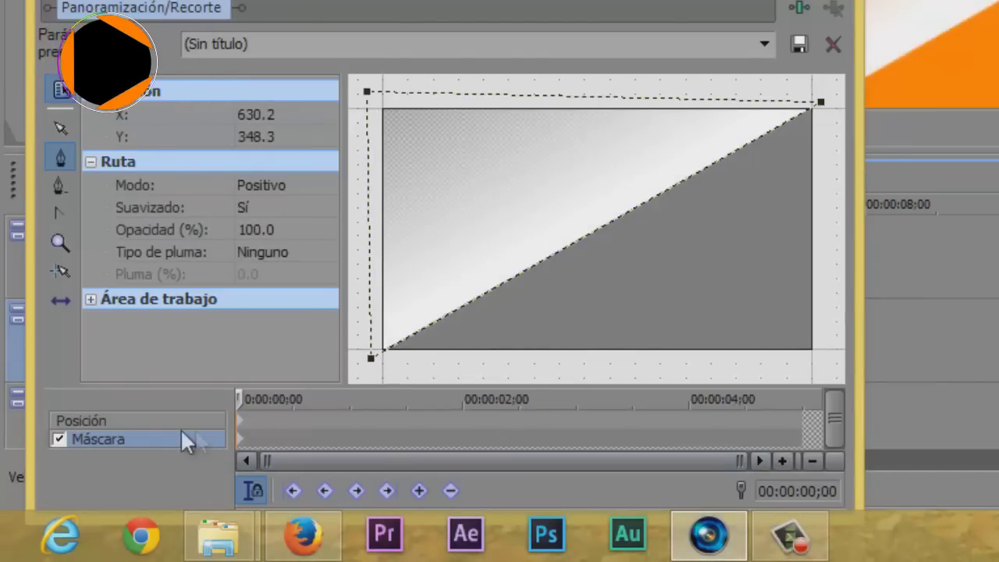
Restrict panning to the horizontal axis and shift the gradient's frame to a Centro X of about 1,154.8 at 00:00:00;00
click(137, 419)
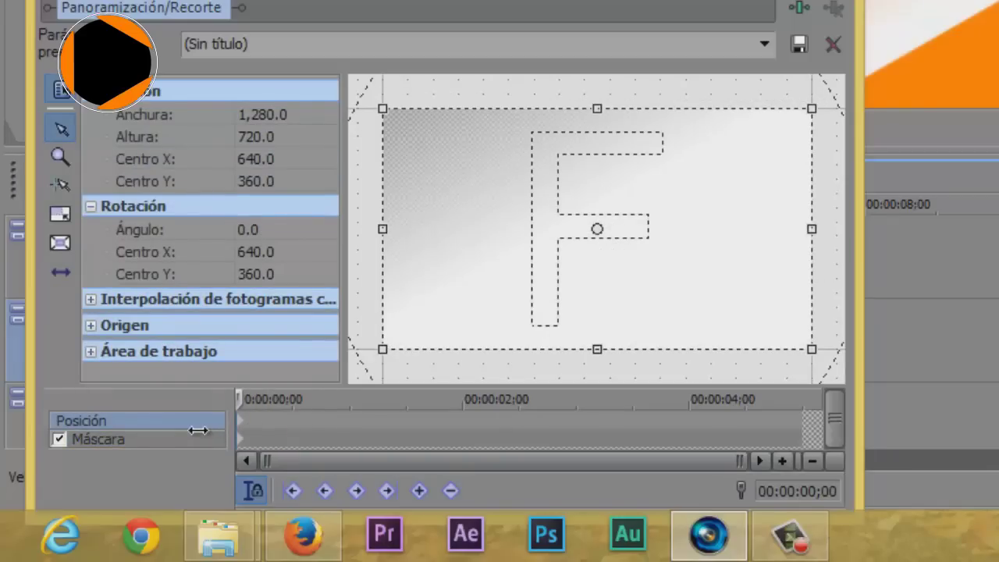
click(64, 273)
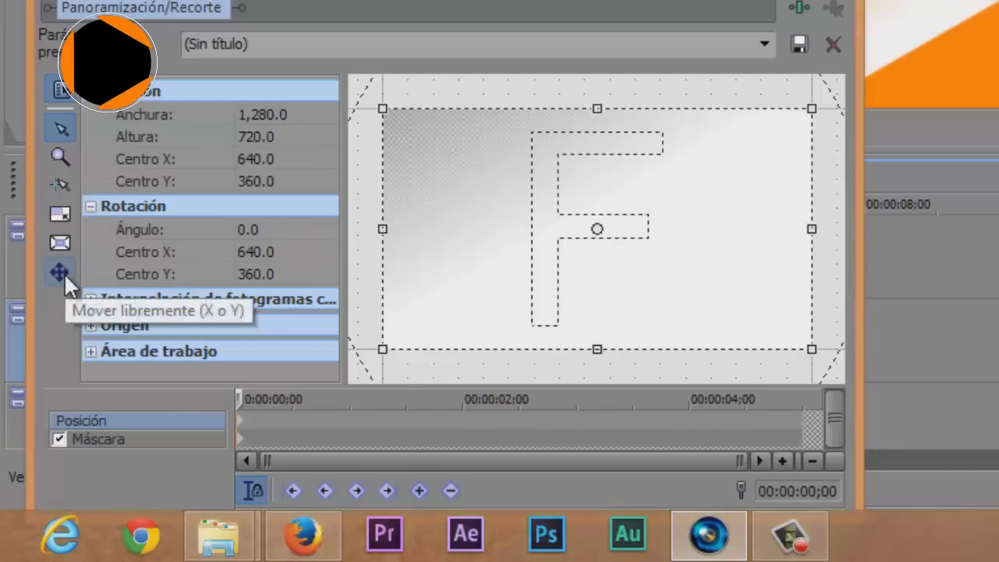
drag(512, 292, 704, 312)
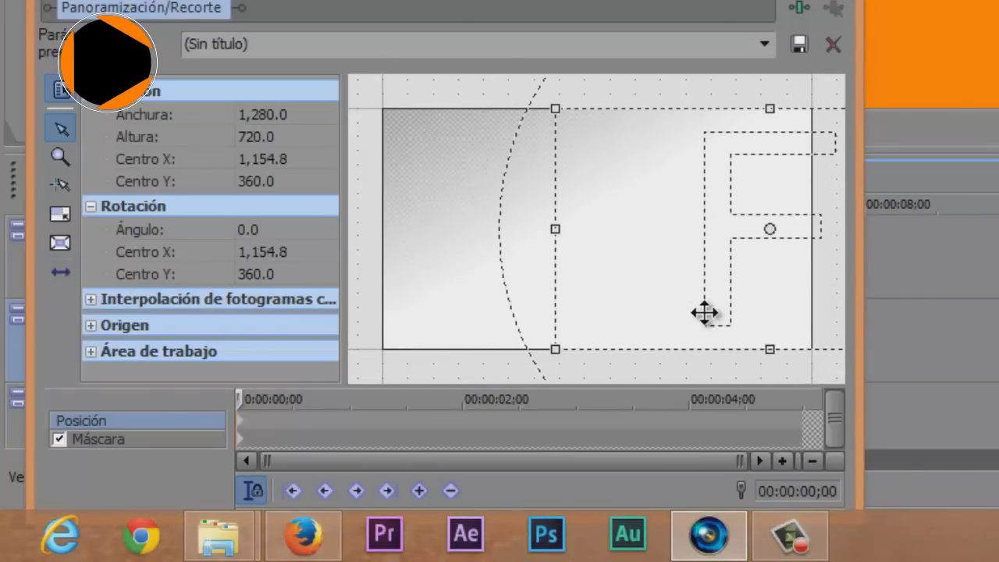
Animate the gradient's position by shifting its frame horizontally to a Centro X of about 339.7 at 00:00:04;24
drag(244, 398, 659, 397)
drag(758, 404, 780, 404)
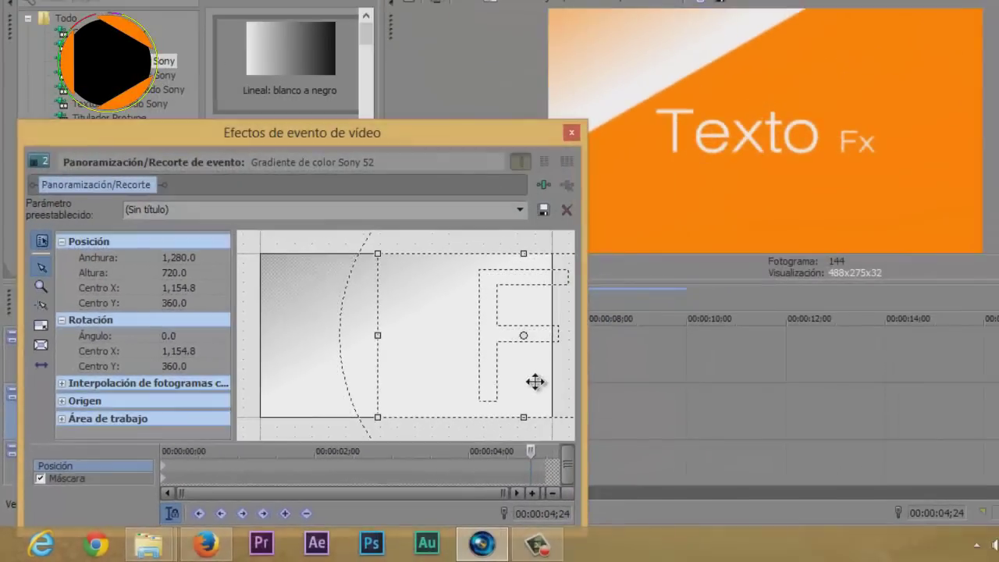
drag(637, 348, 442, 357)
drag(372, 391, 349, 396)
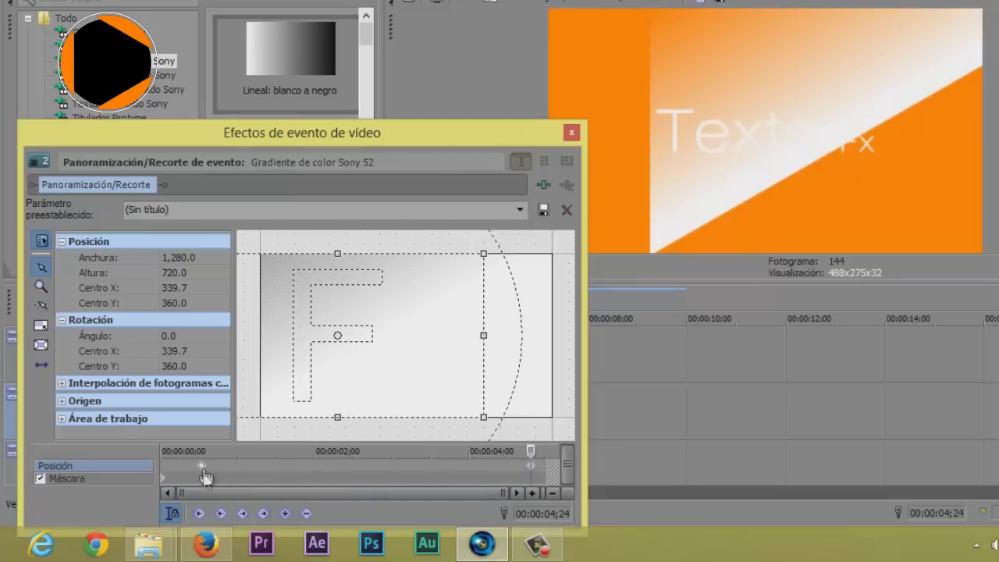
click(572, 133)
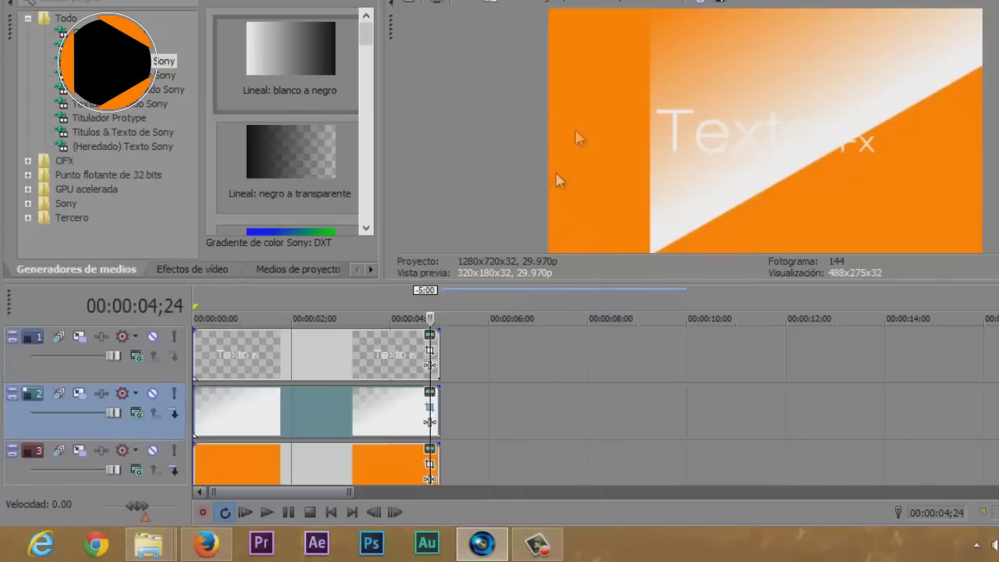
Play the project from the start to check the gradient's movement across the title
click(331, 512)
key(space)
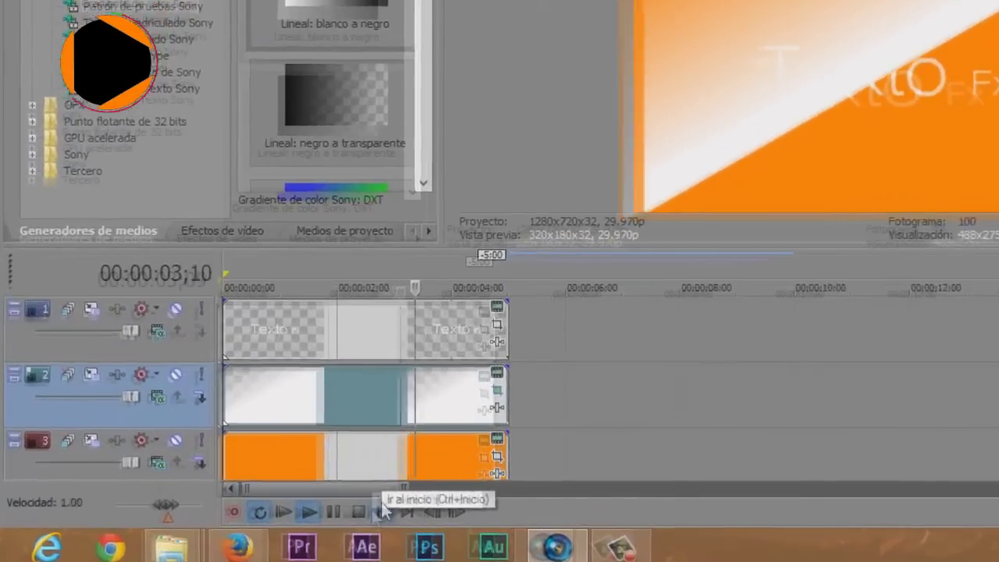
click(315, 516)
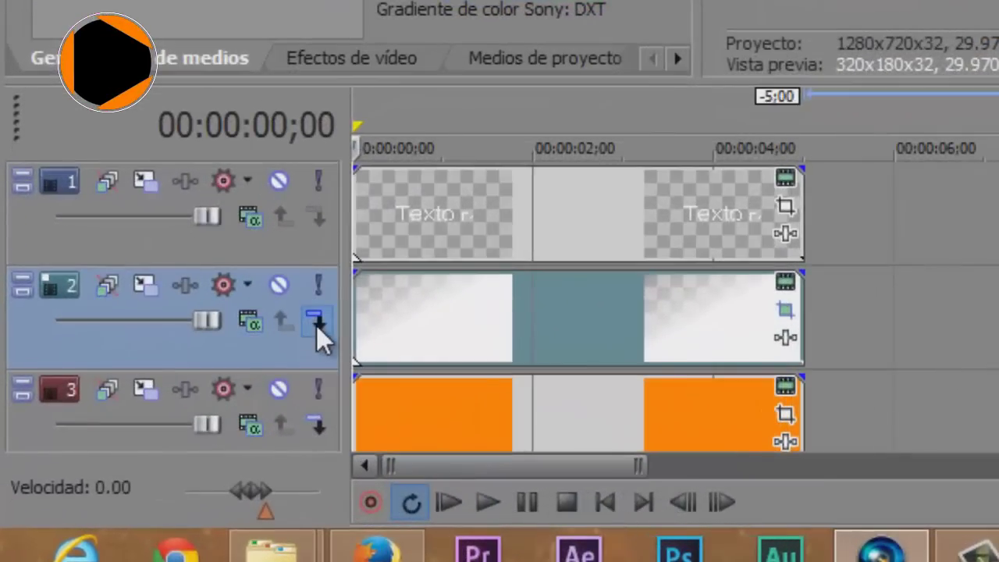
Make tracks 2 and 3 compositing children of the text track and set the text track's compositing mode to Multiplicar (máscara)
click(318, 419)
click(250, 217)
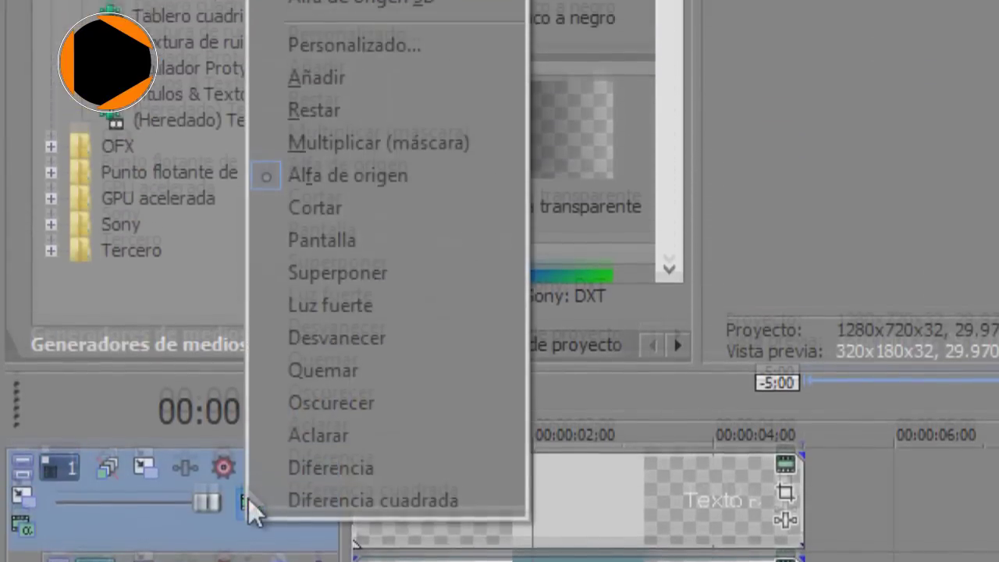
click(301, 194)
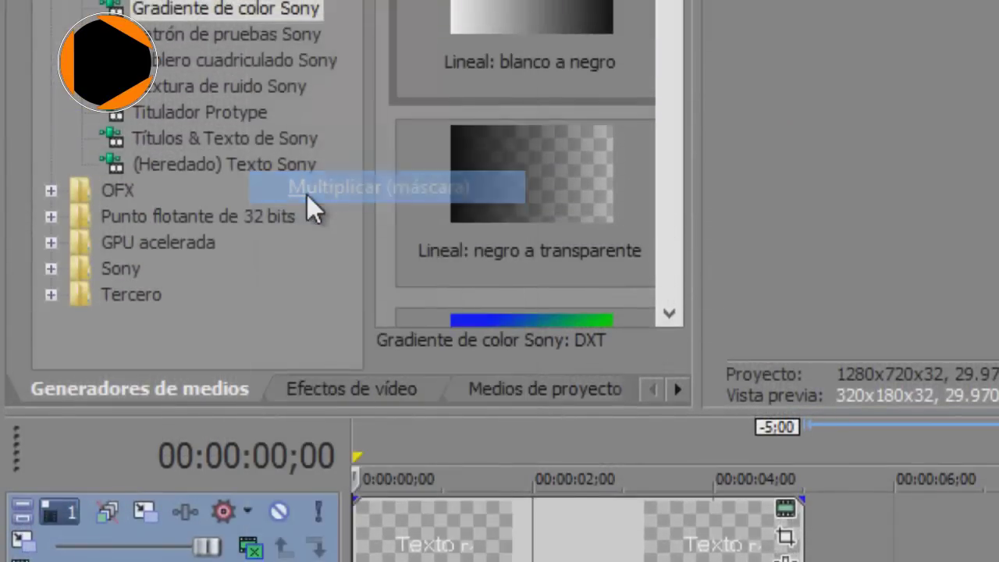
Play the project to check the gradient sweeping inside the masked title text
key(space)
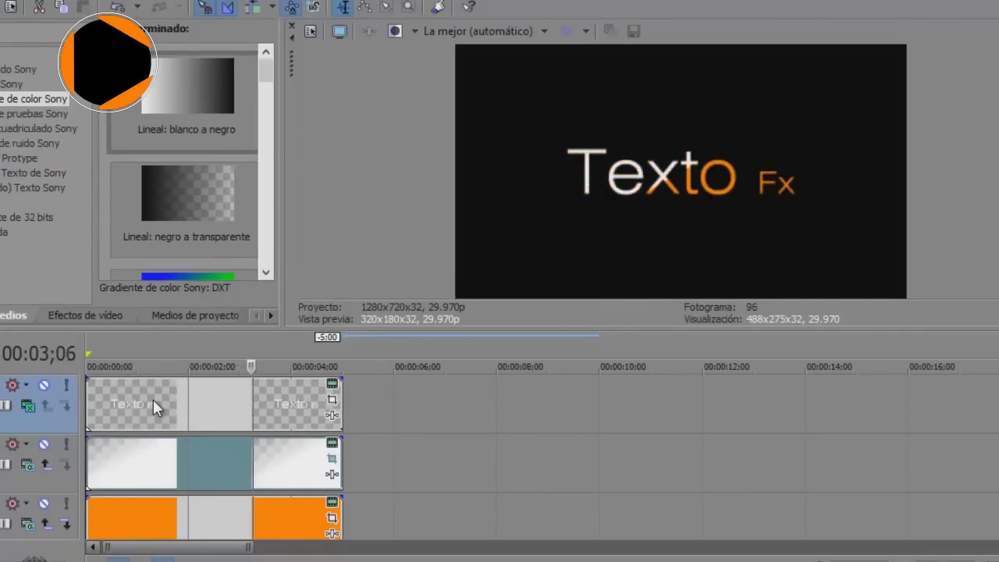
click(194, 456)
click(207, 453)
drag(231, 446, 221, 460)
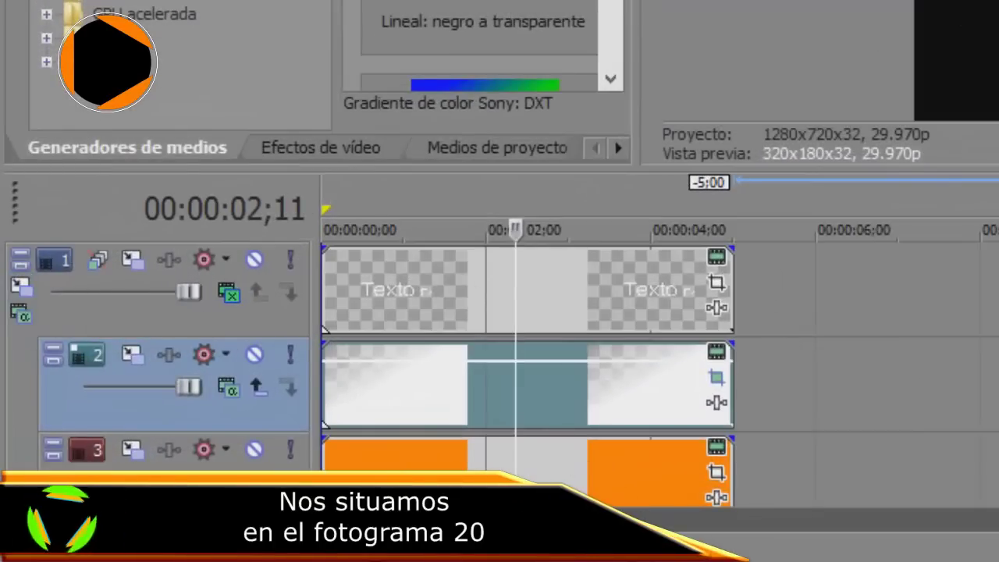
Move the position keyframe in track 1's parent motion to 00:00:00;20
key(Home)
scroll(378, 372, up, 5)
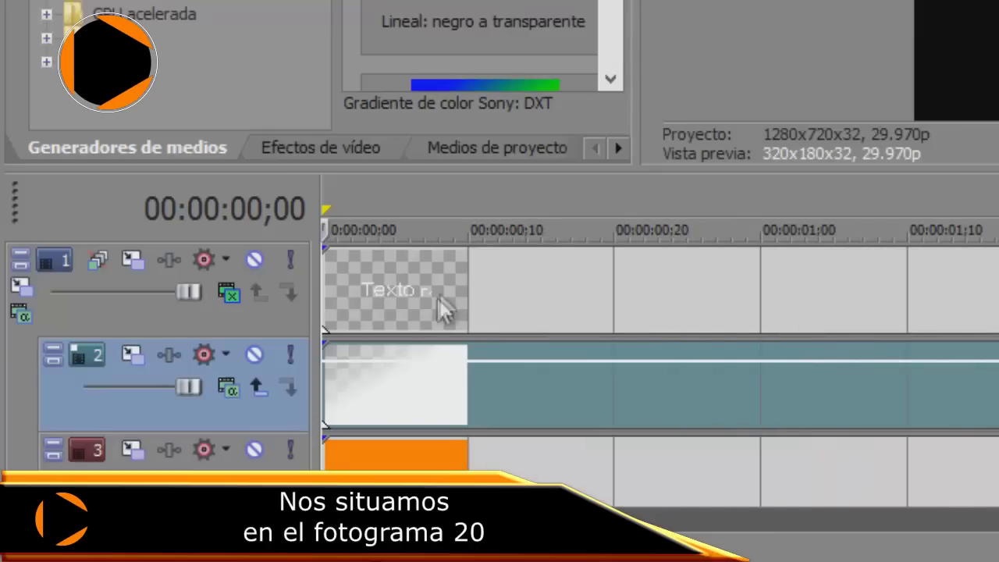
click(496, 188)
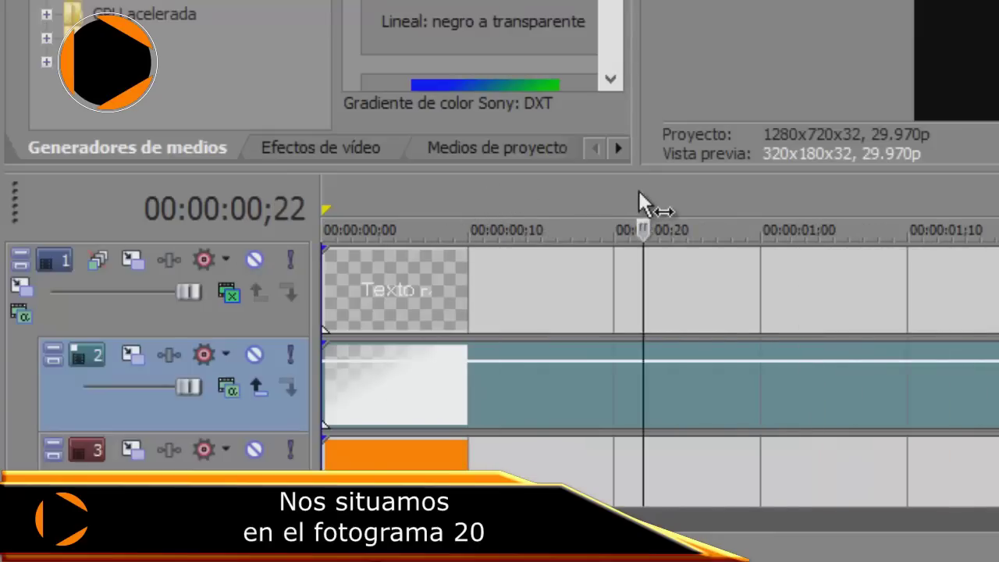
drag(599, 199, 616, 201)
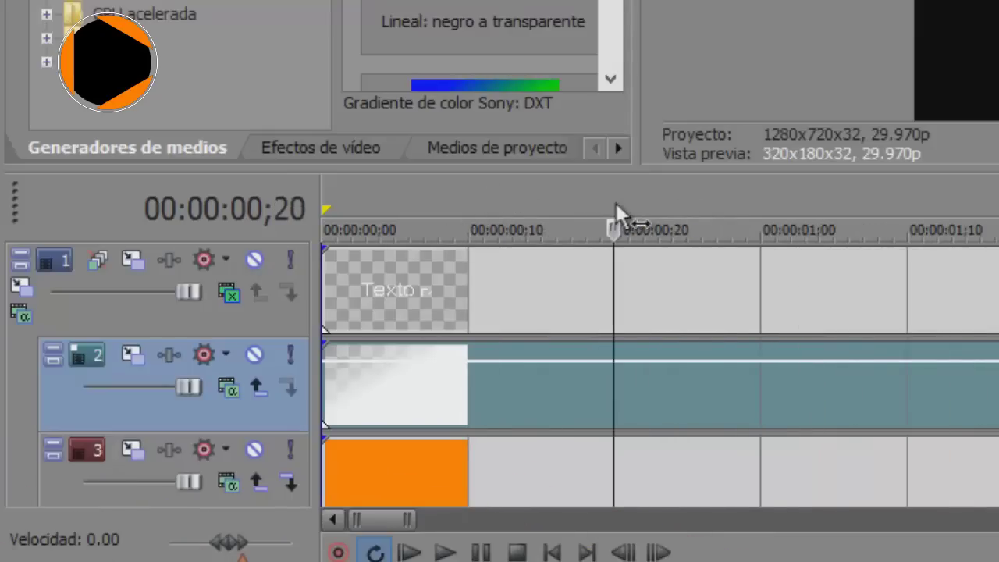
click(21, 288)
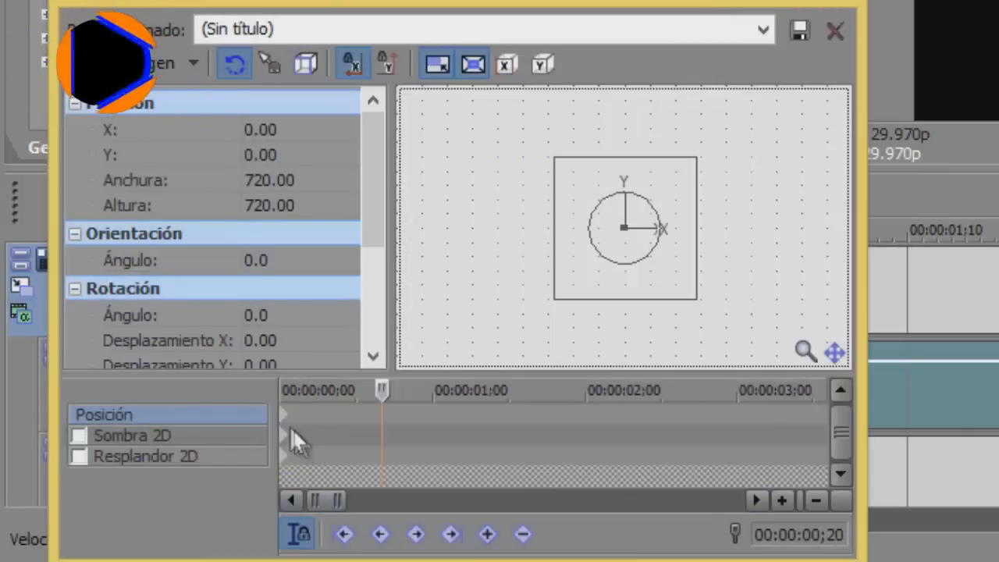
drag(290, 424, 346, 436)
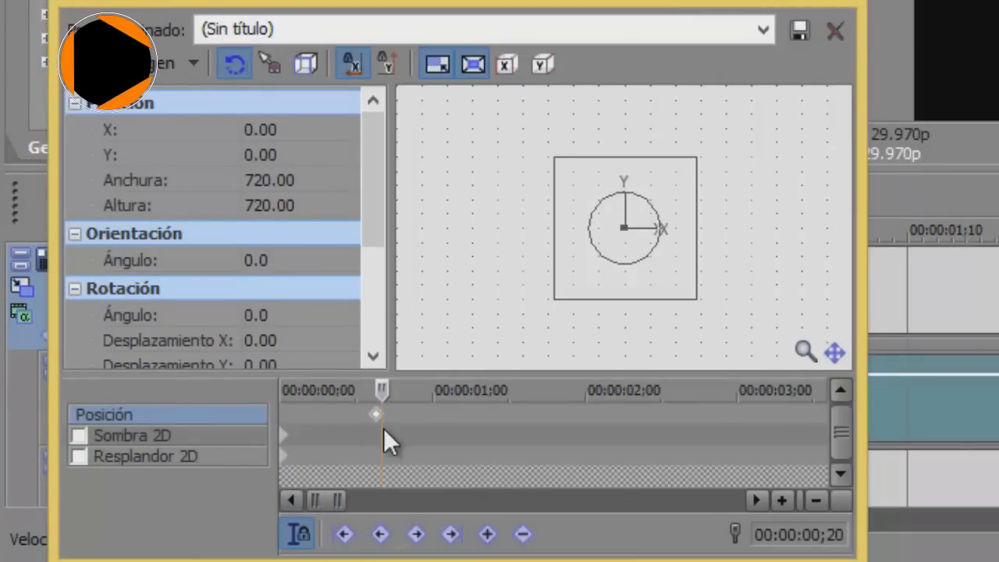
scroll(383, 428, up, 5)
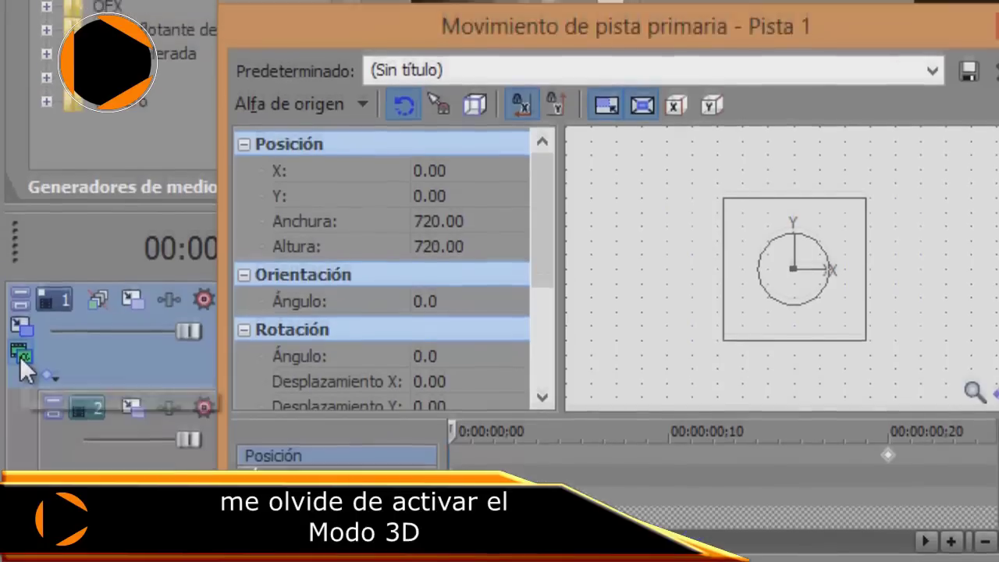
Set the parent compositing mode of track 1 to Alfa de origen 3D
click(20, 316)
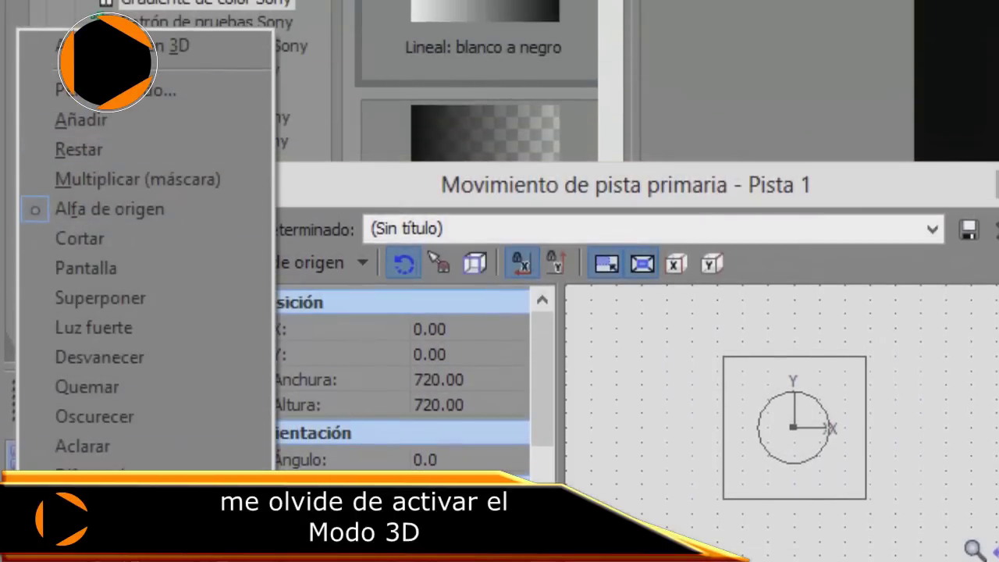
click(117, 45)
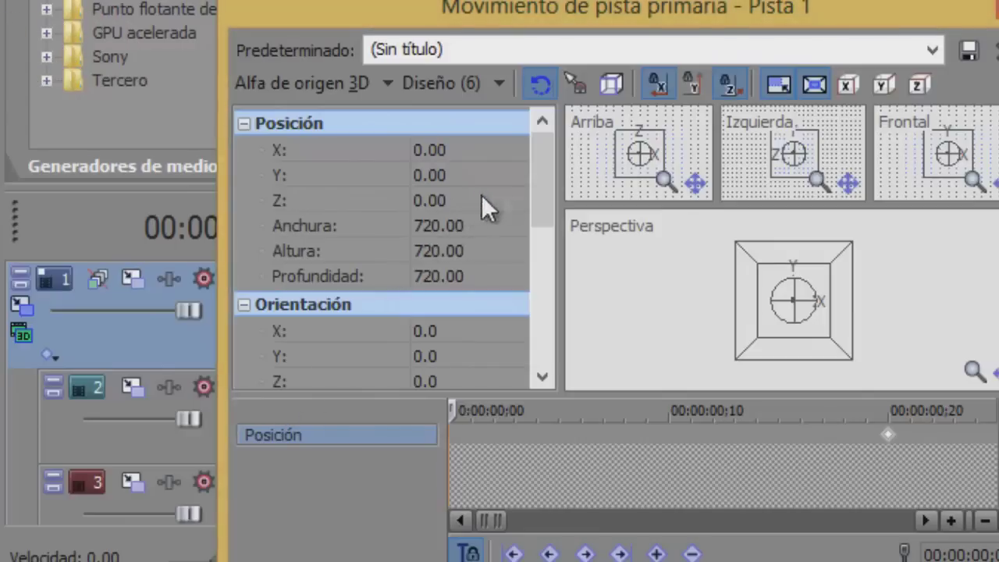
Try a parent motion Z position of -1,257.20 at 00:00:00;00
click(516, 204)
click(517, 201)
drag(474, 221, 466, 224)
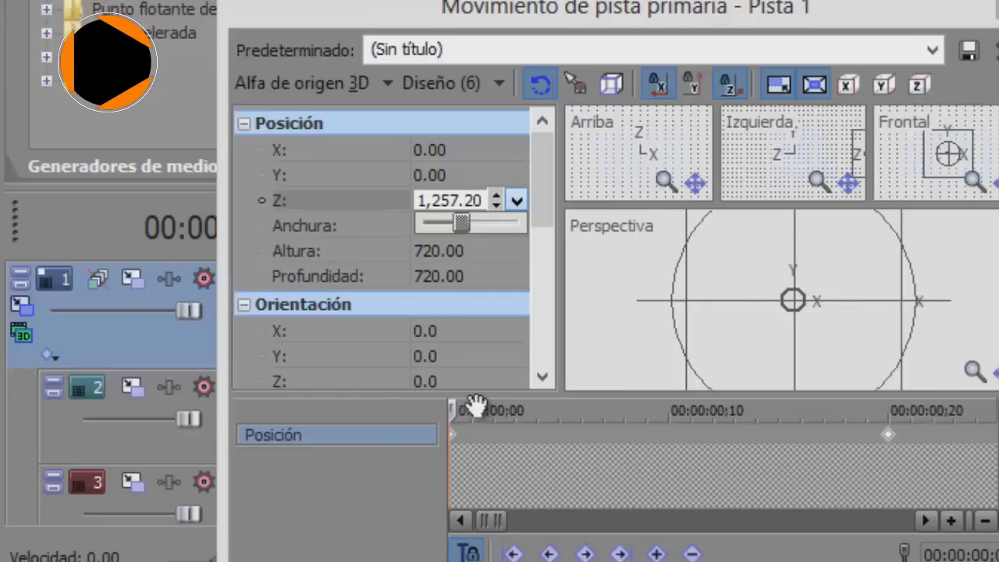
drag(458, 408, 326, 435)
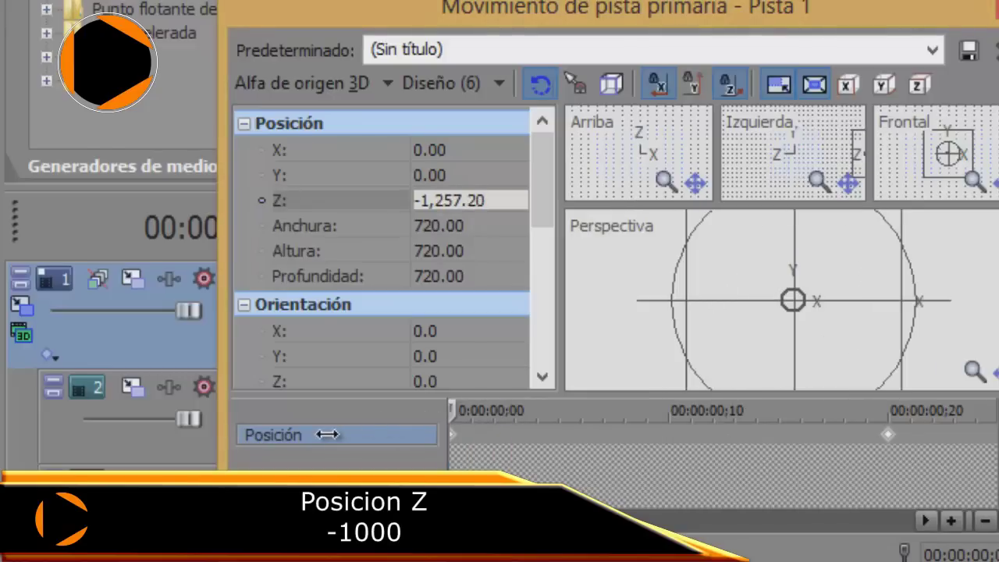
Set the parent motion's Z position to -1,000 and its Z rotation to -50 at 00:00:00;00
click(453, 201)
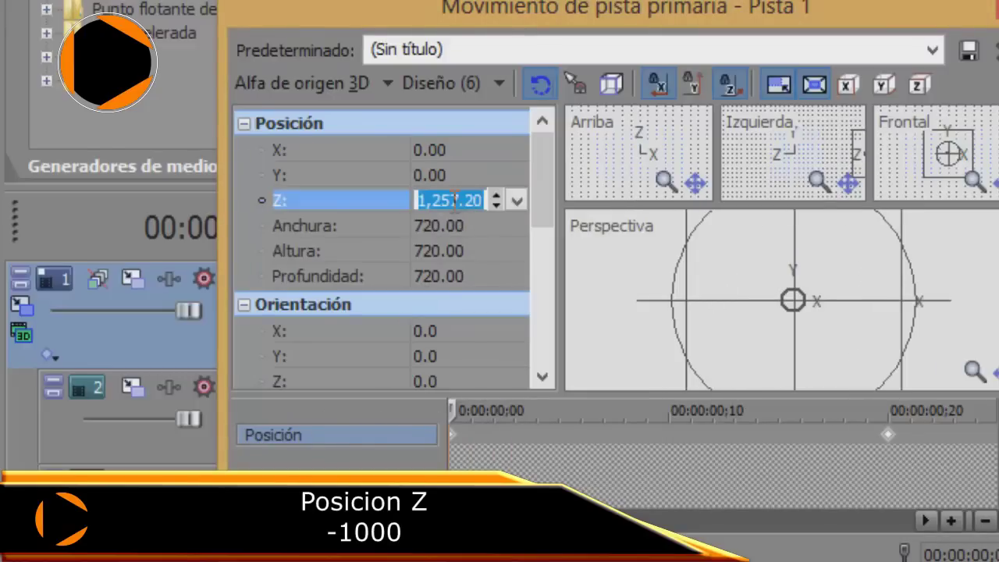
text(-1,)
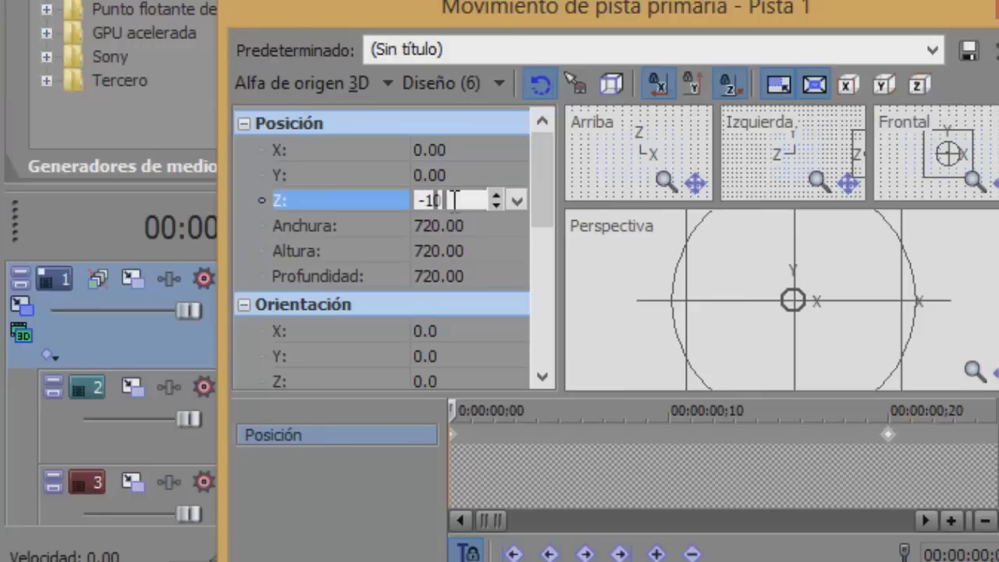
text(000)
key(Return)
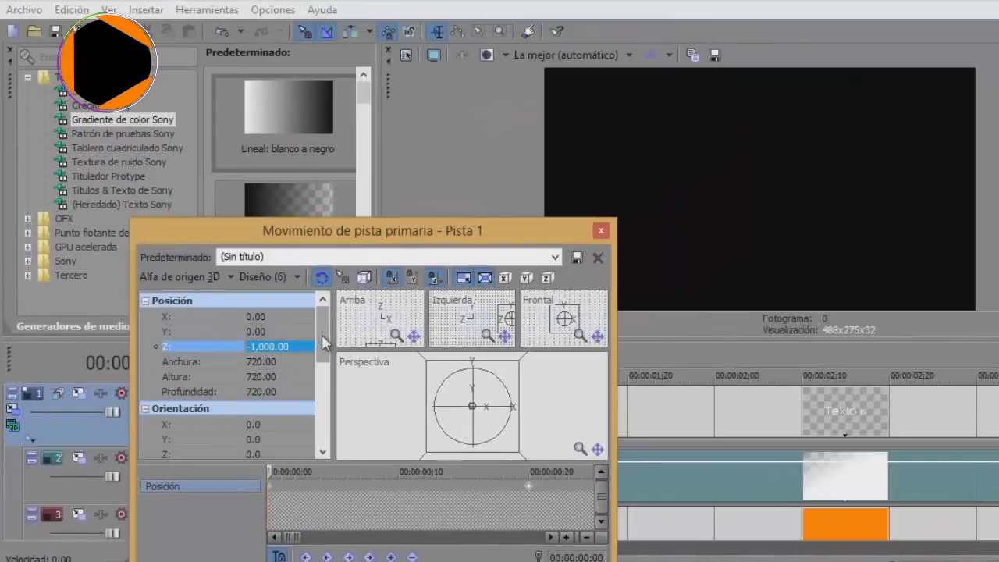
drag(322, 334, 323, 382)
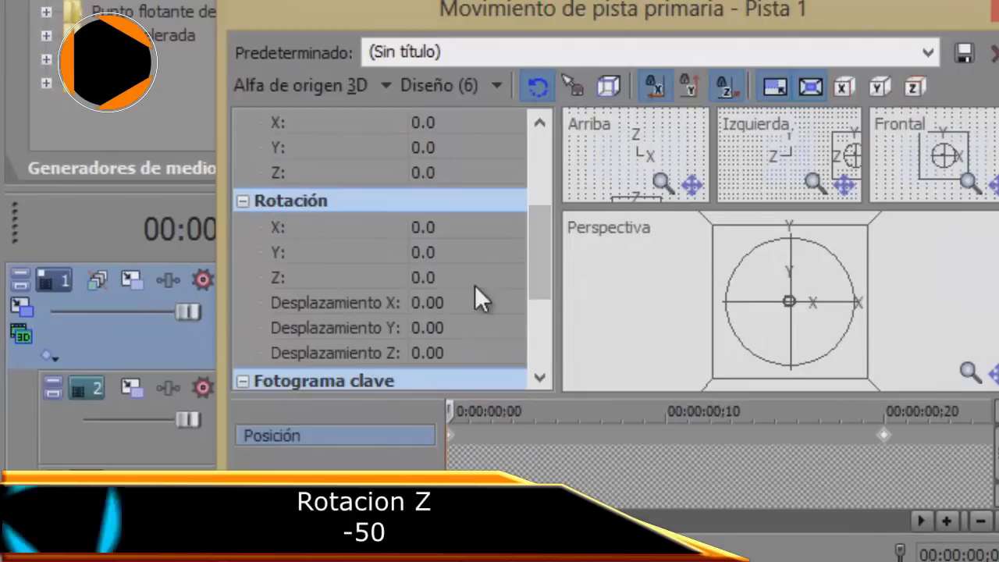
click(468, 283)
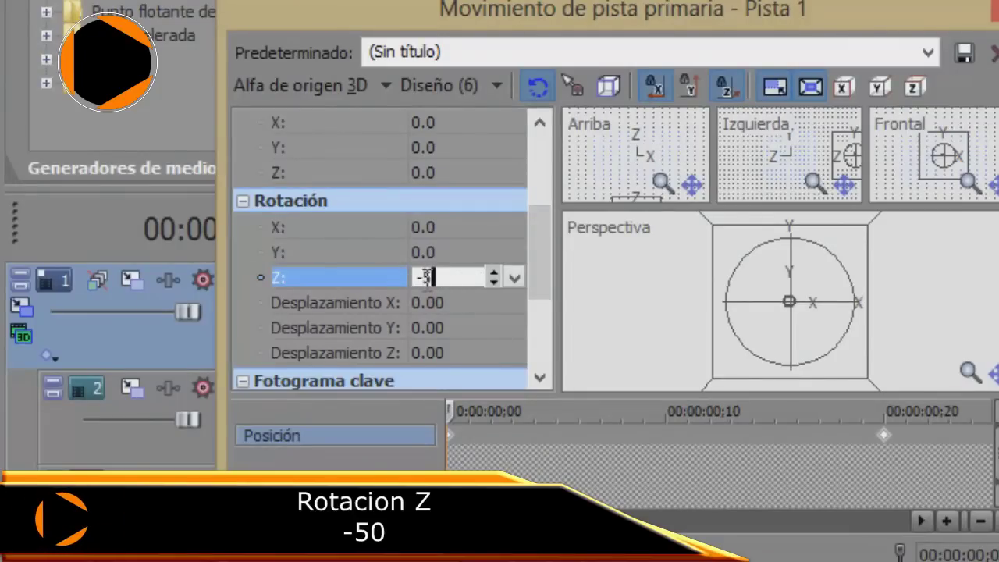
key(Return)
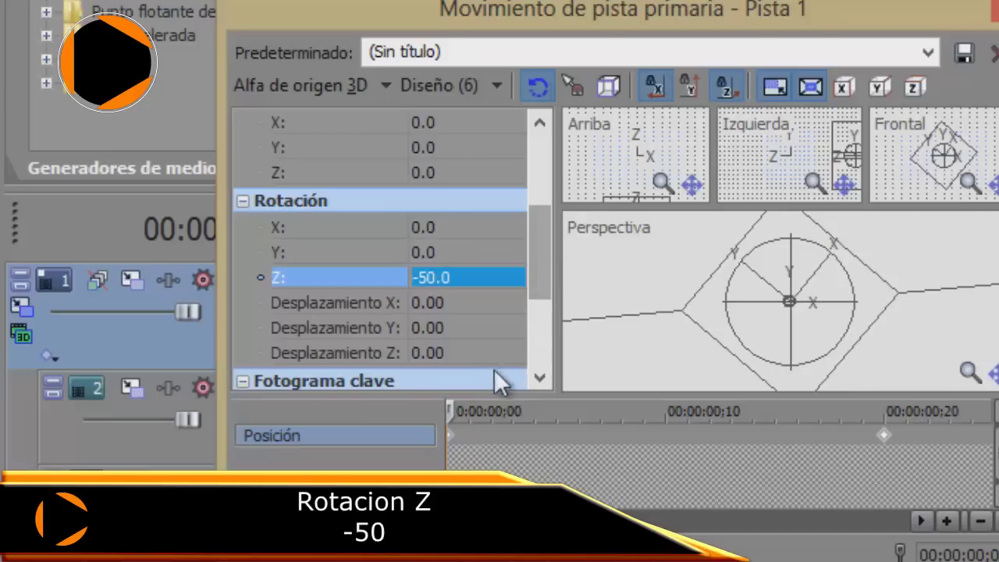
Scrub through the parent motion keyframes and play the project to check the title's spinning entrance
click(495, 412)
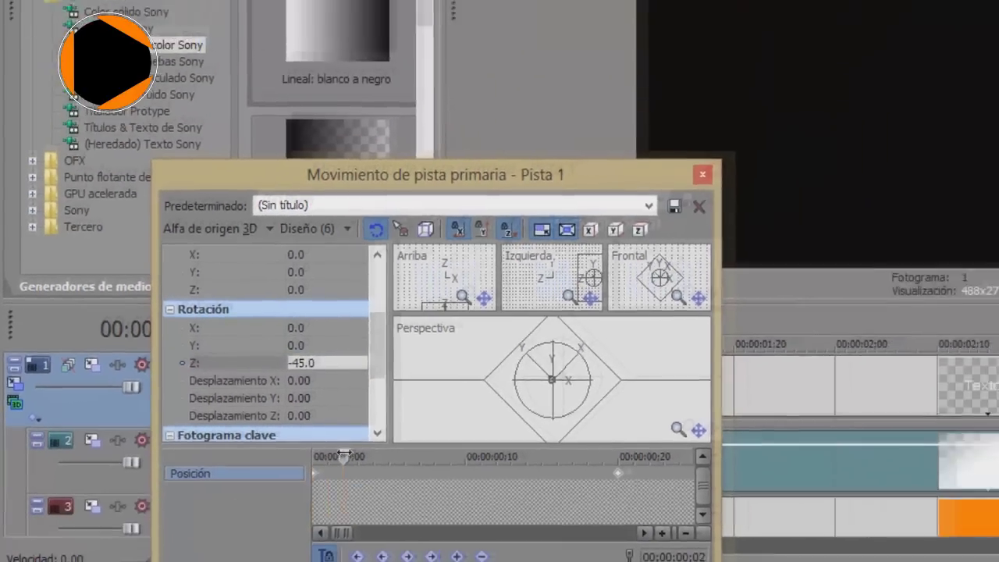
drag(345, 456, 455, 456)
drag(385, 472, 431, 473)
key(space)
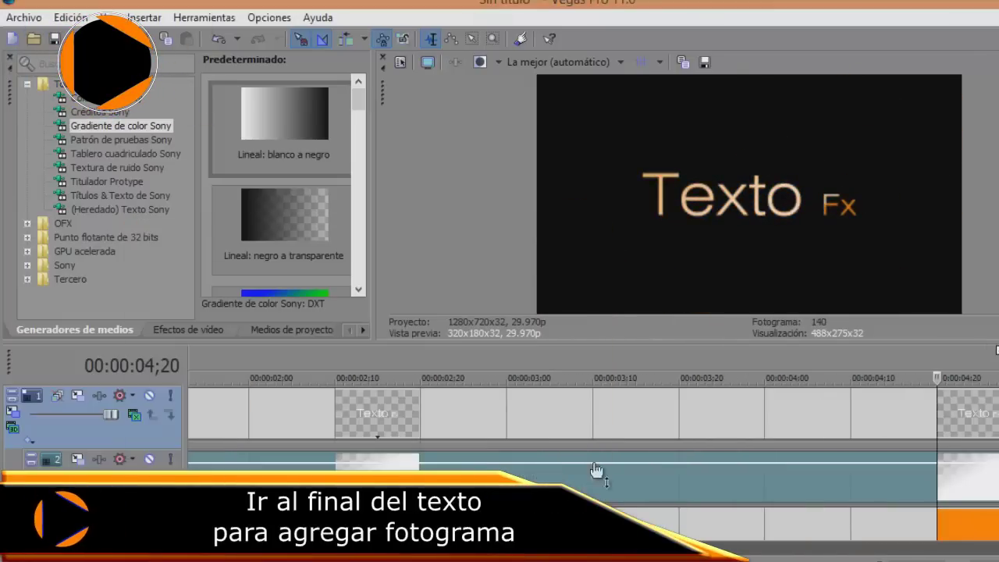
Add a parent motion keyframe on track 1 at 00:00:04;28 with a Z position of 200
scroll(595, 469, down, 4)
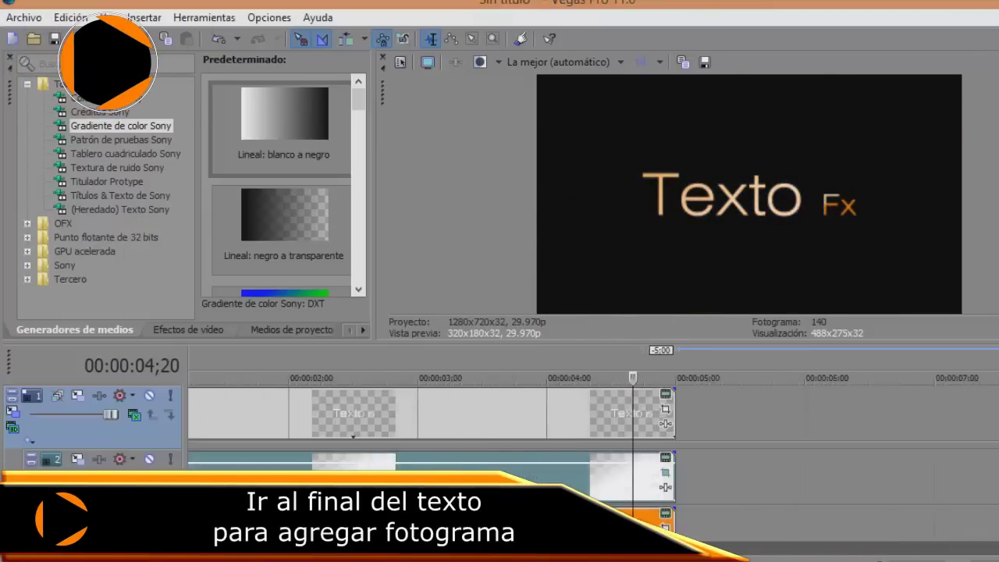
click(659, 366)
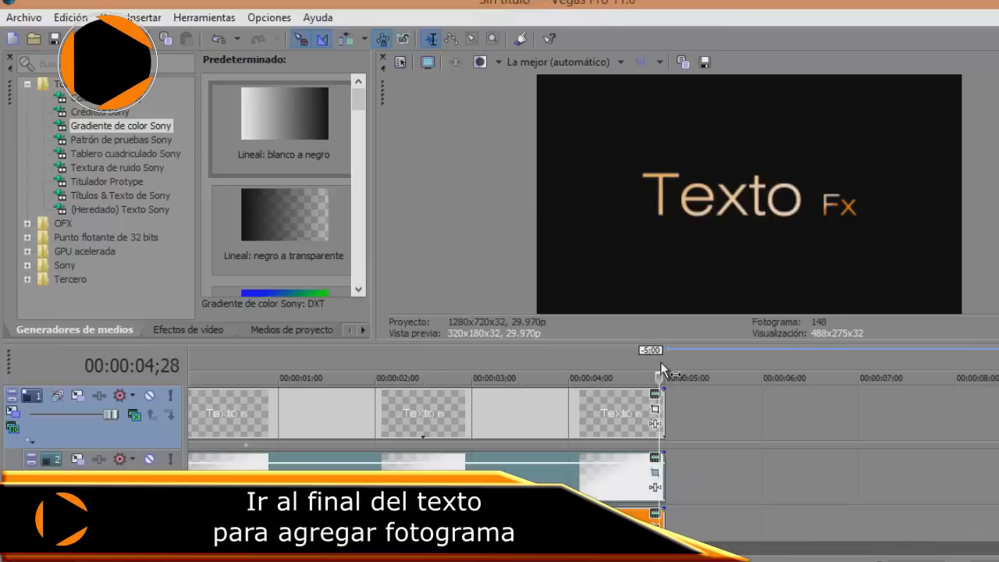
click(11, 420)
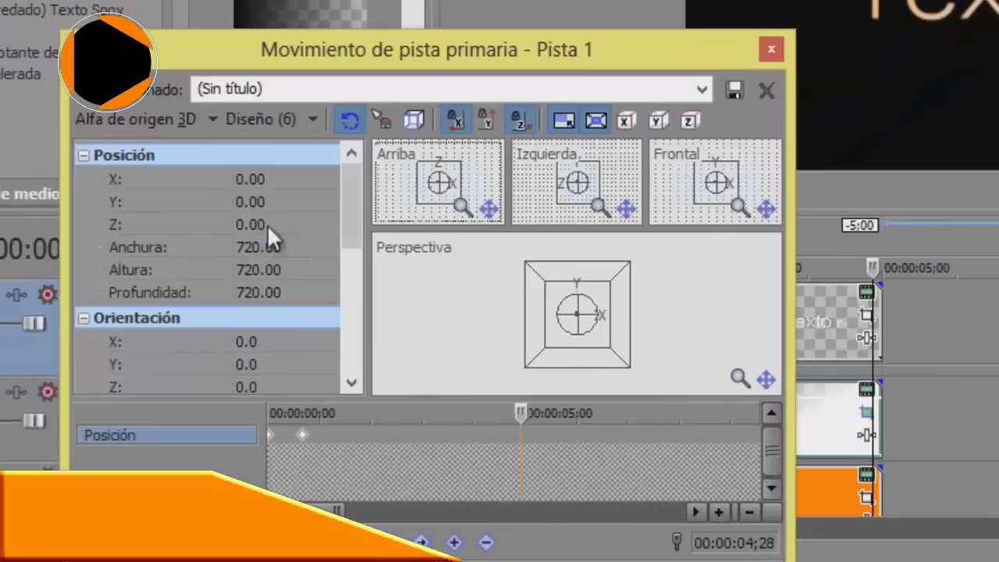
double_click(262, 224)
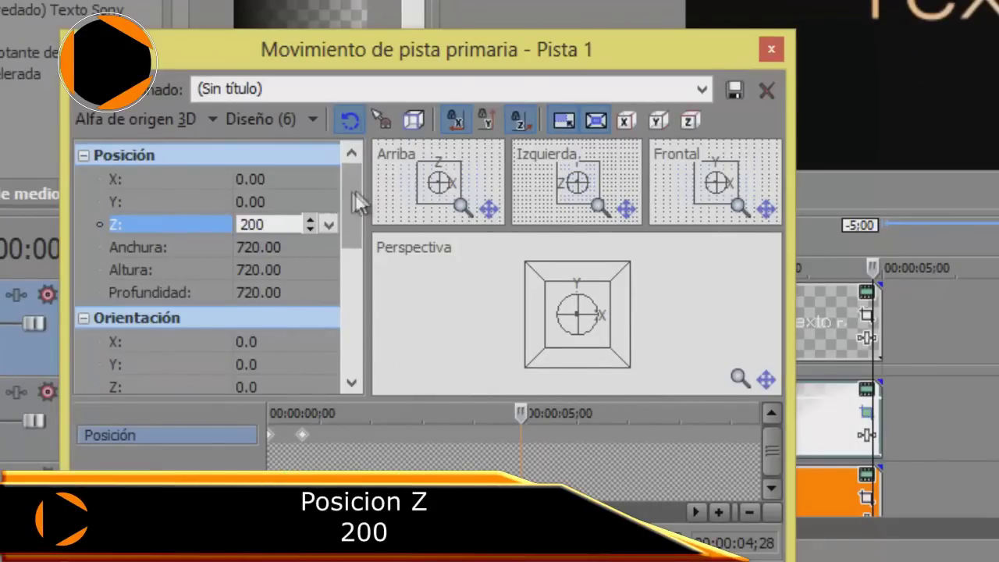
key(Return)
Scrub the parent motion and play the project from the start to check the complete title animation
click(492, 413)
drag(491, 414, 389, 414)
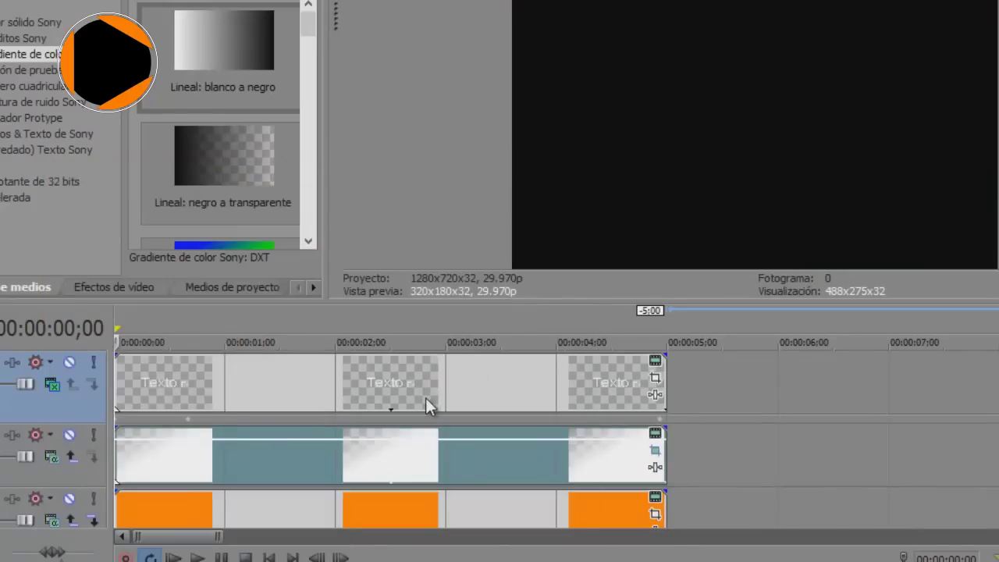
key(space)
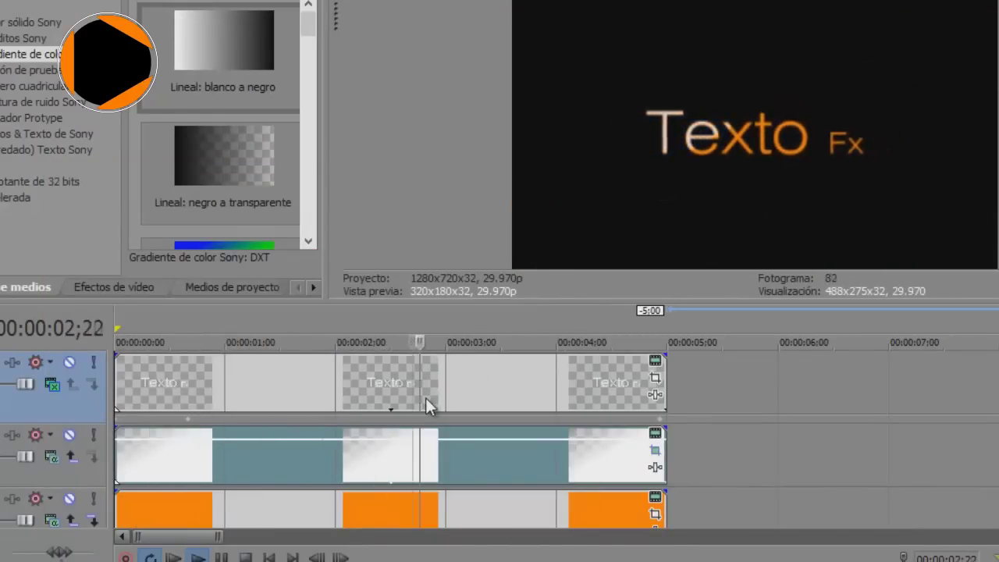
key(space)
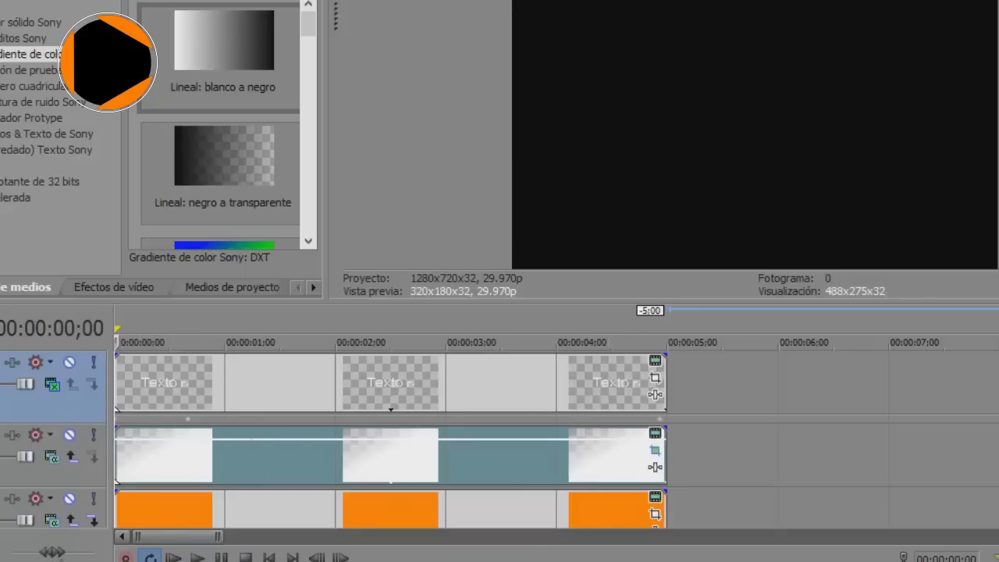
Set the parent motion's Z rotation on track 1 to -10 at the 00:00:00;20 keyframe
click(12, 362)
scroll(213, 484, up, 4)
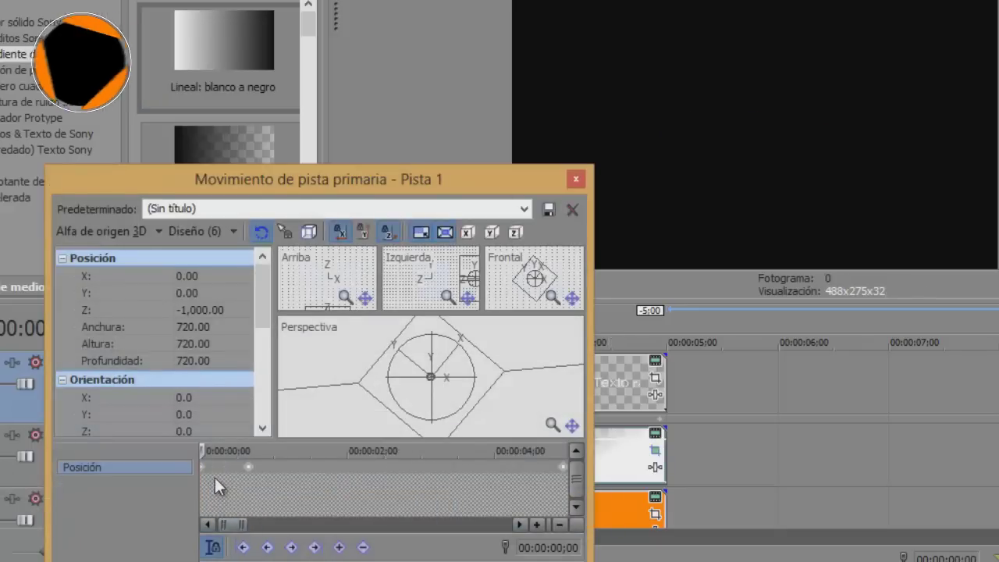
click(304, 467)
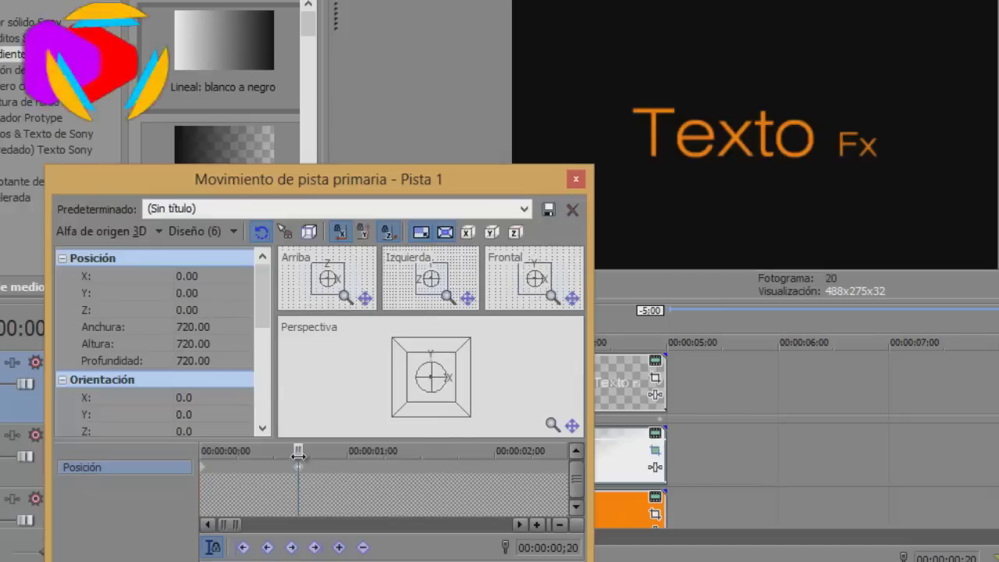
drag(299, 456, 282, 460)
click(300, 467)
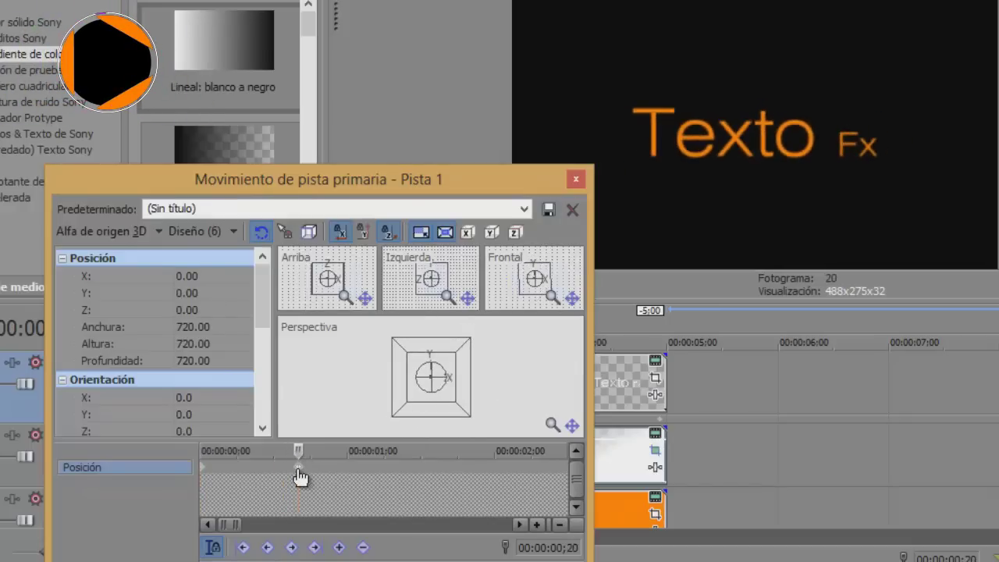
drag(258, 287, 270, 335)
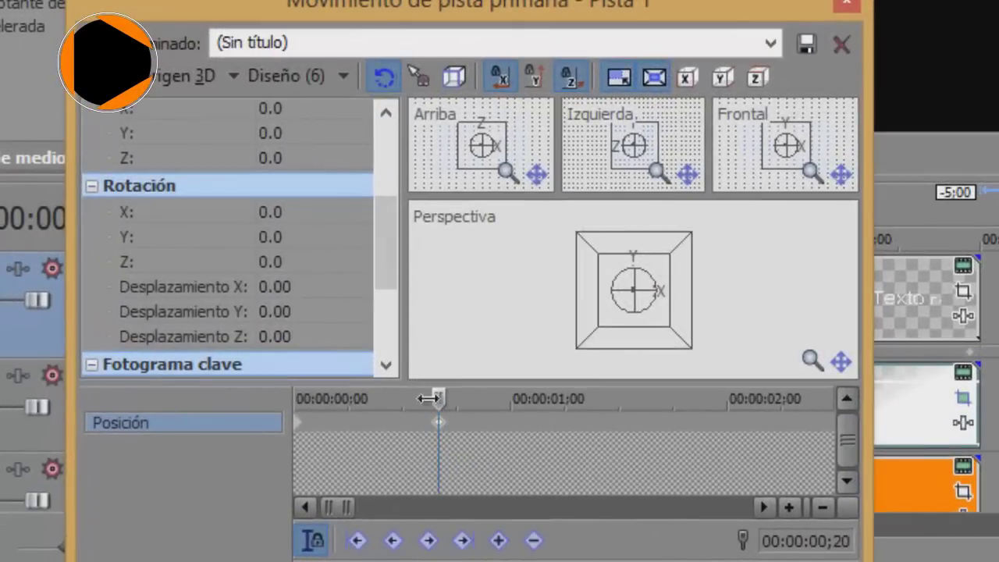
mouse_move(428, 399)
mouse_down()
mouse_move(409, 404)
mouse_move(435, 406)
mouse_up()
click(294, 261)
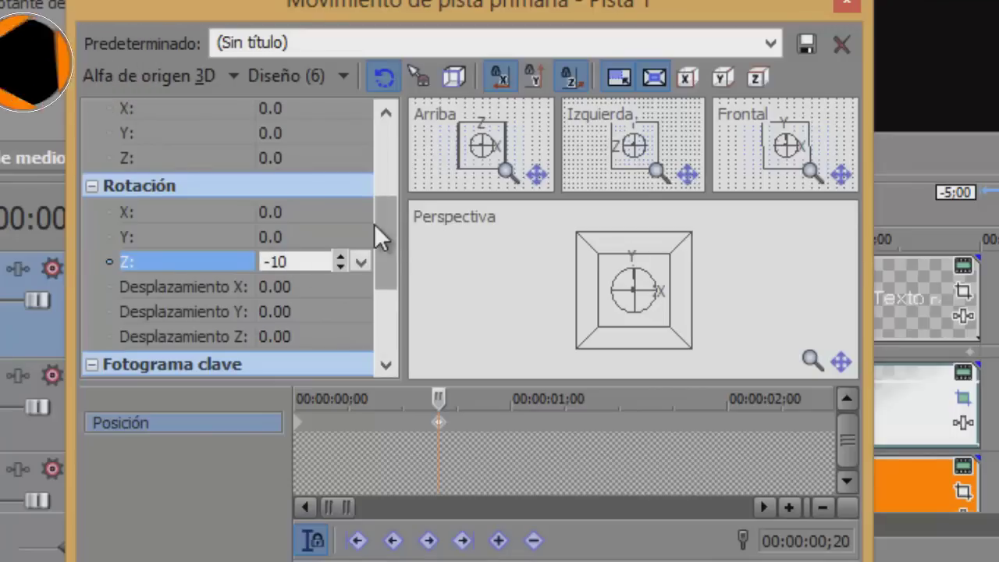
key(Return)
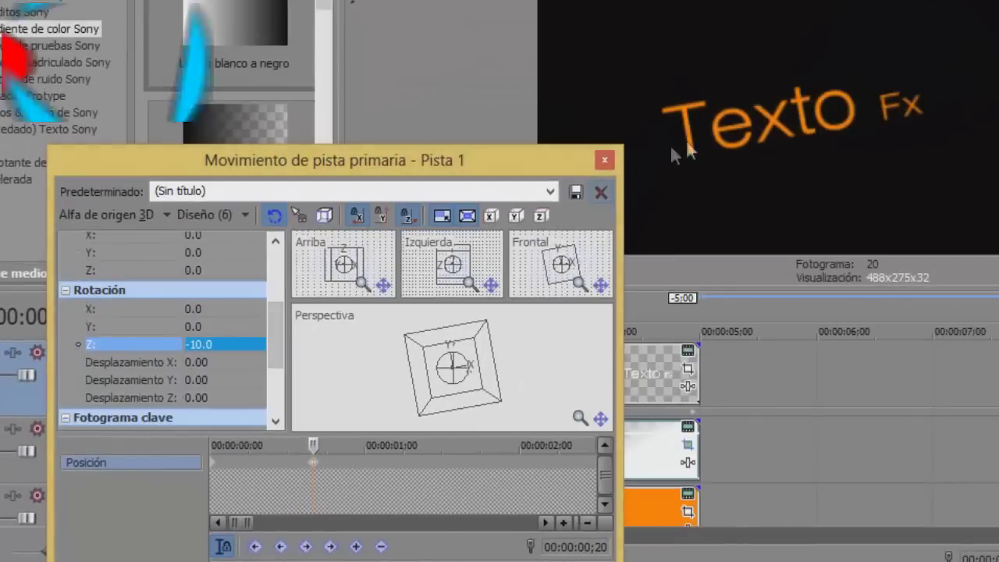
Play the project from the start to check the title's tilted rotation
click(604, 160)
click(284, 556)
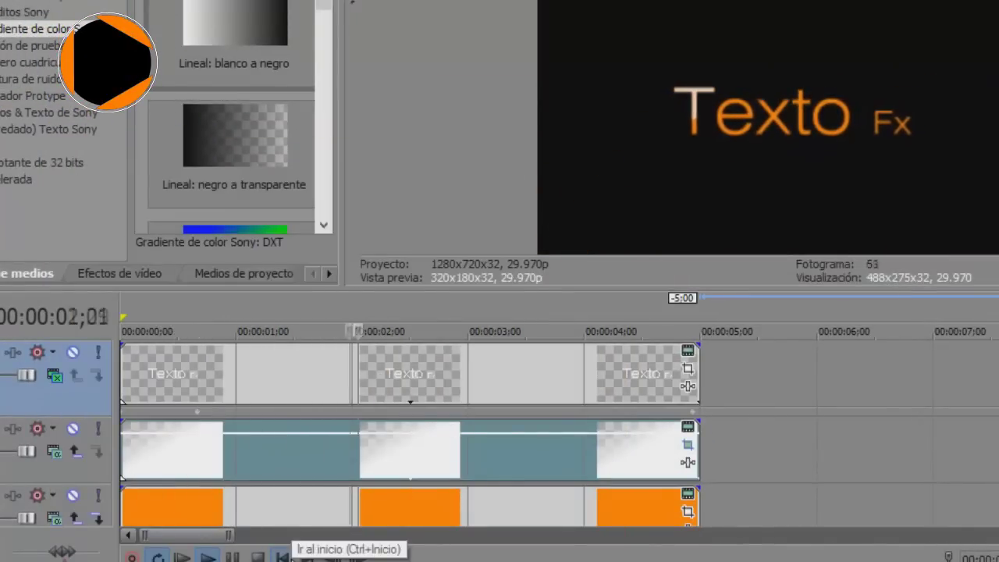
key(space)
Separate the overlapping parent motion keyframes on track 1 around 00:00:00;20, leaving only the tilted keyframe at 00:00:00;20
click(53, 375)
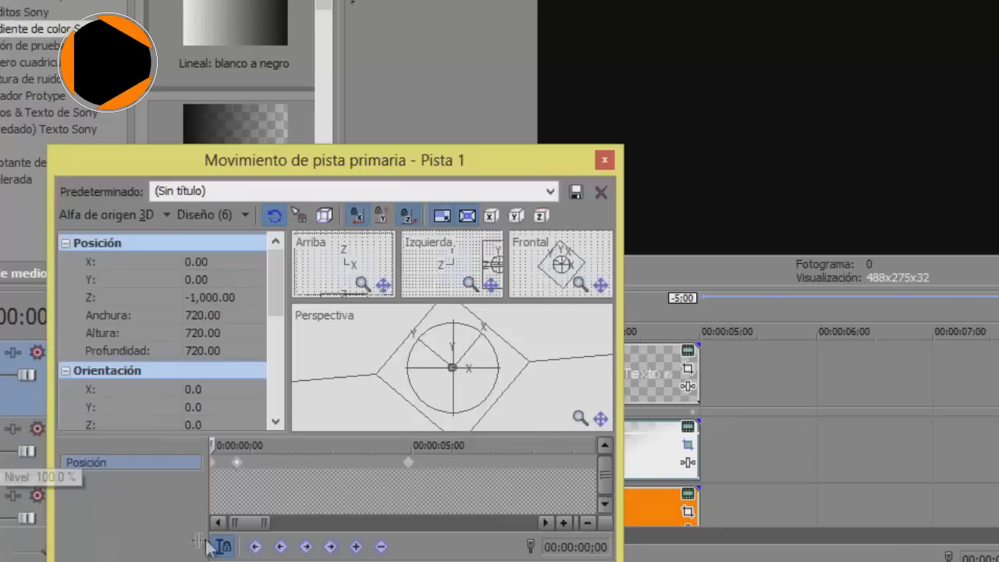
key(space)
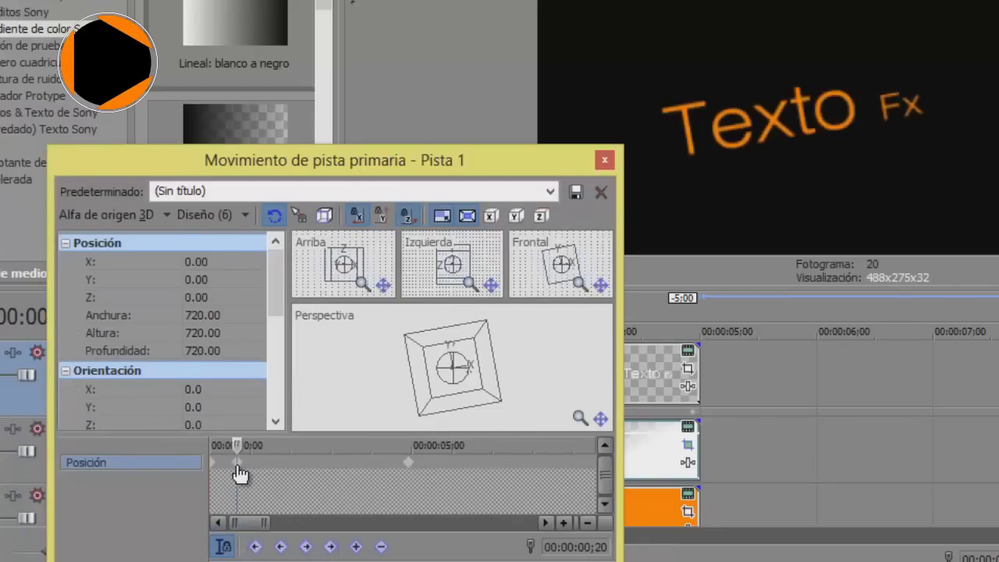
scroll(328, 484, up, 2)
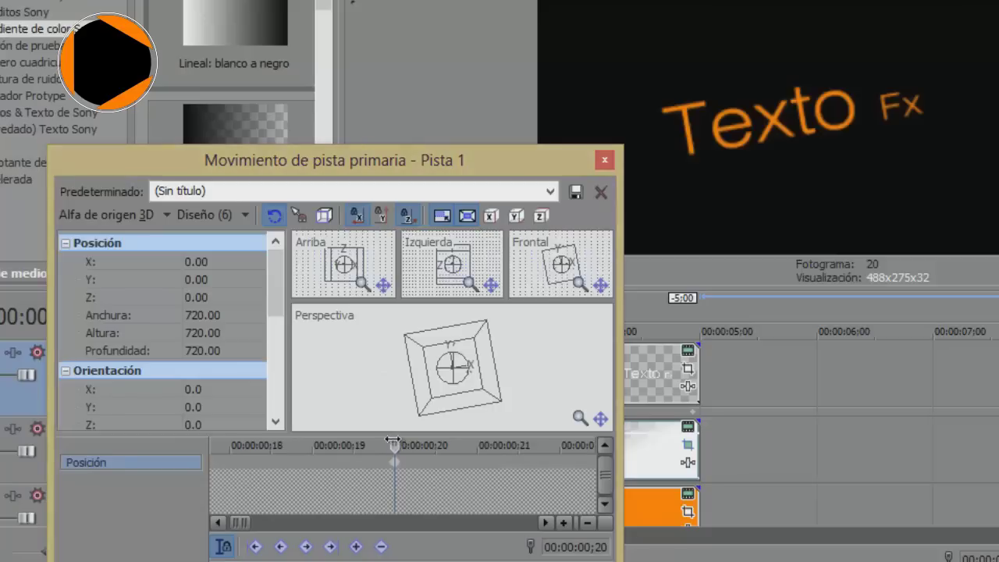
click(453, 454)
click(419, 463)
double_click(453, 475)
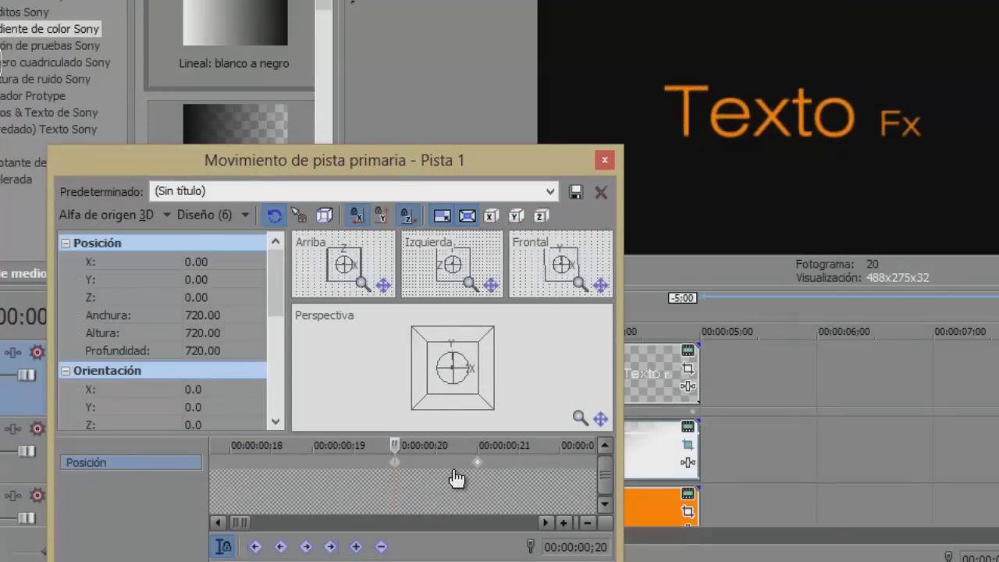
mouse_move(392, 461)
mouse_down()
mouse_move(491, 472)
mouse_move(392, 467)
mouse_up()
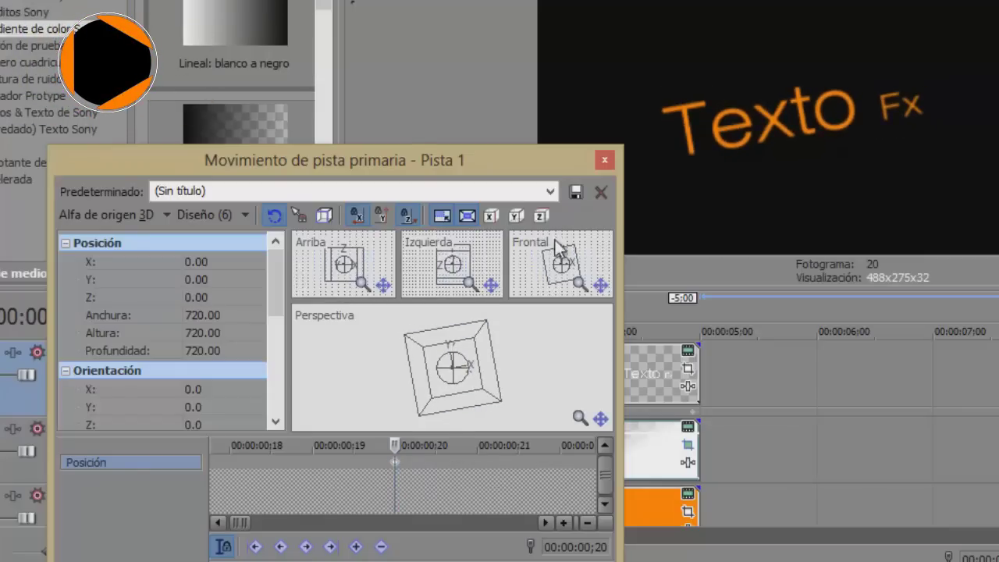
Close the parent motion settings and play the project from the start to review the title's movement
click(603, 160)
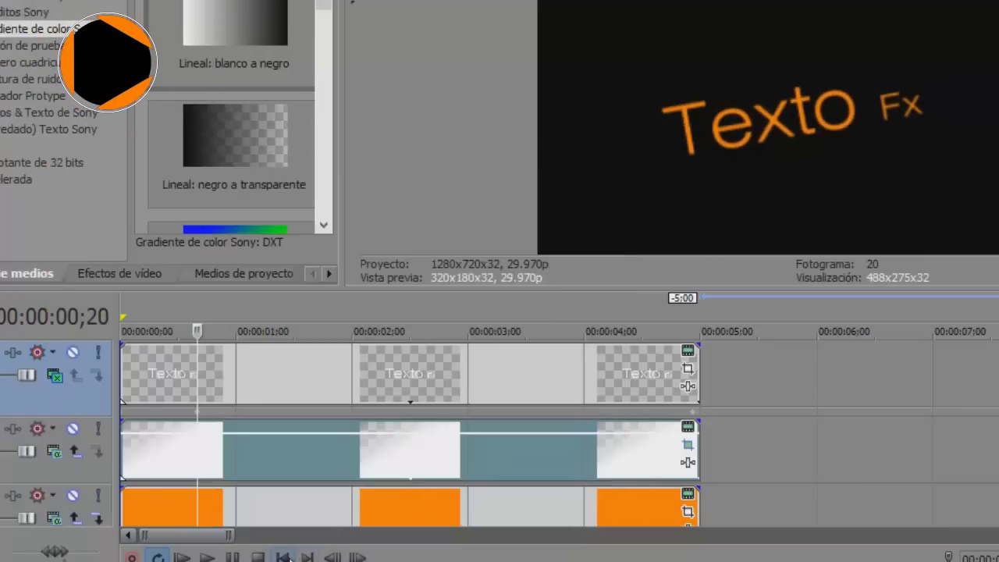
click(284, 558)
key(space)
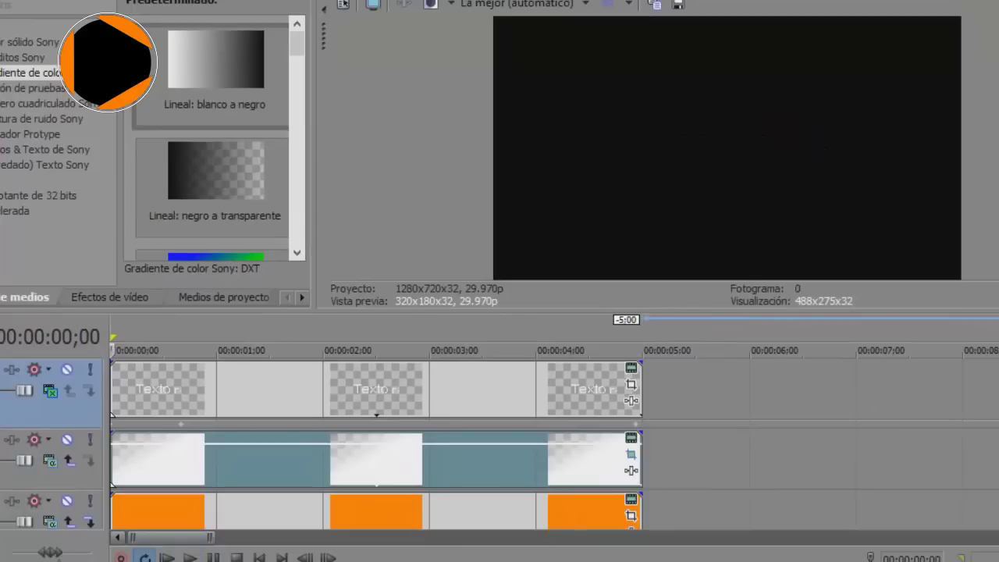
Add an "Elíptico: blanco a negro" gradient on a new track below the orange one and extend its outer control point to a distance of 0.707
key(Delete)
key(Delete)
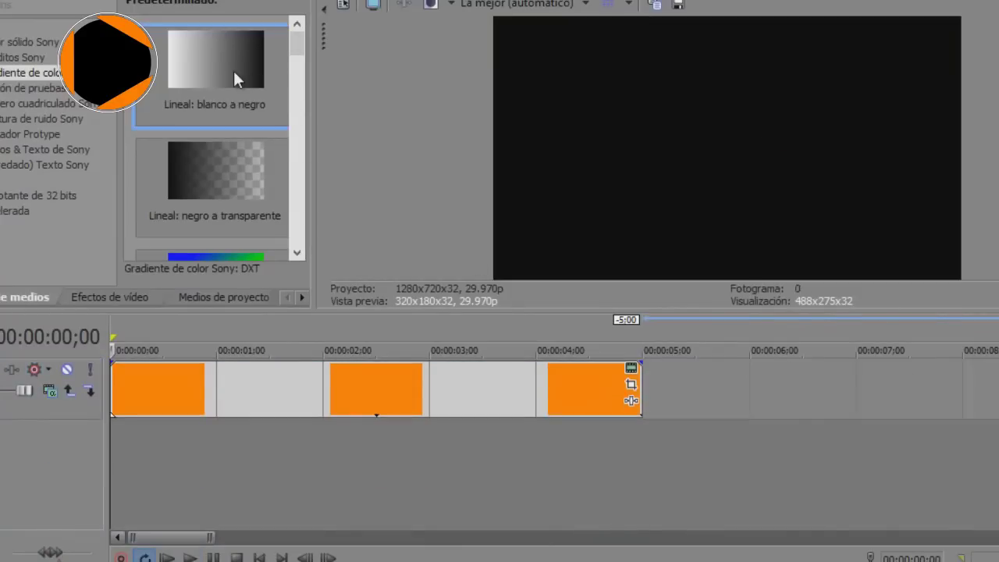
scroll(218, 119, down, 4)
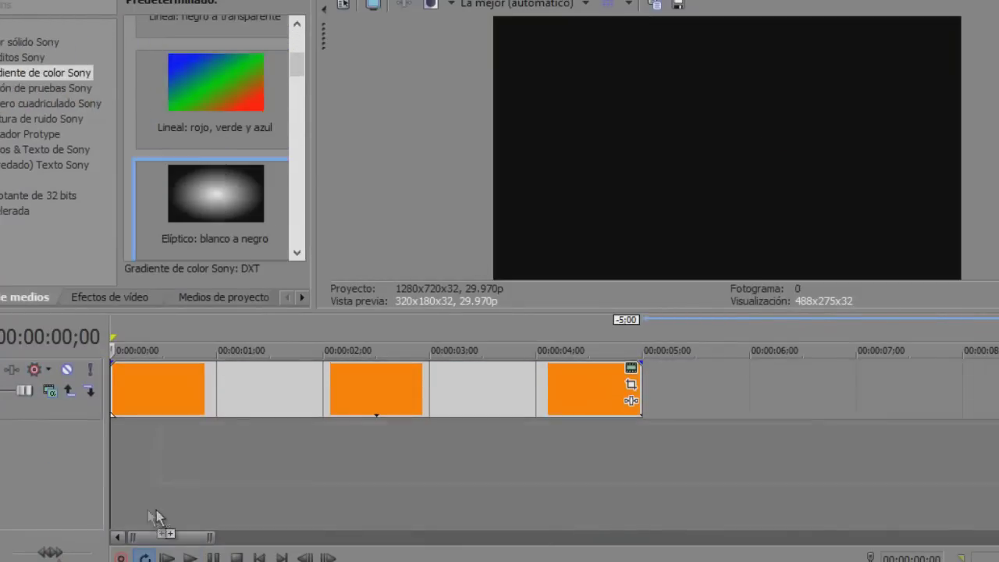
drag(51, 463, 51, 463)
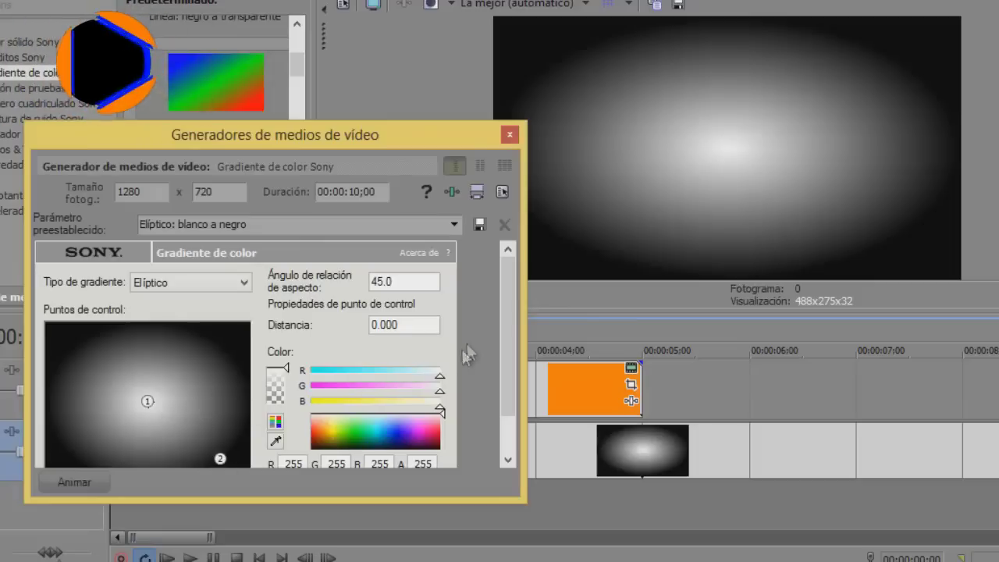
drag(505, 320, 508, 392)
drag(224, 409, 308, 481)
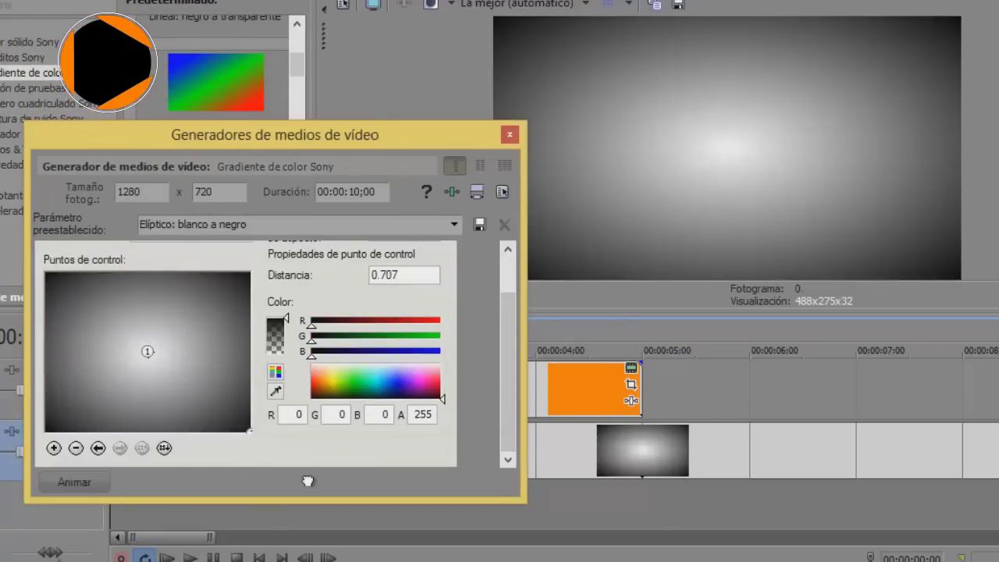
Darken the gradient's central control point to RGB 81, 81, 81 and trim the gradient clip to the end of the orange clip
click(149, 353)
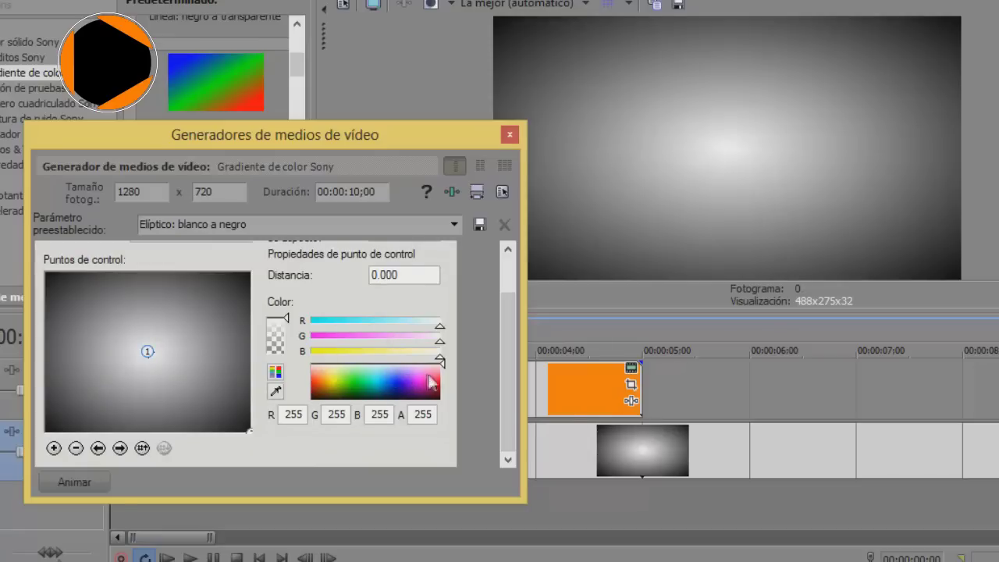
drag(440, 370, 438, 390)
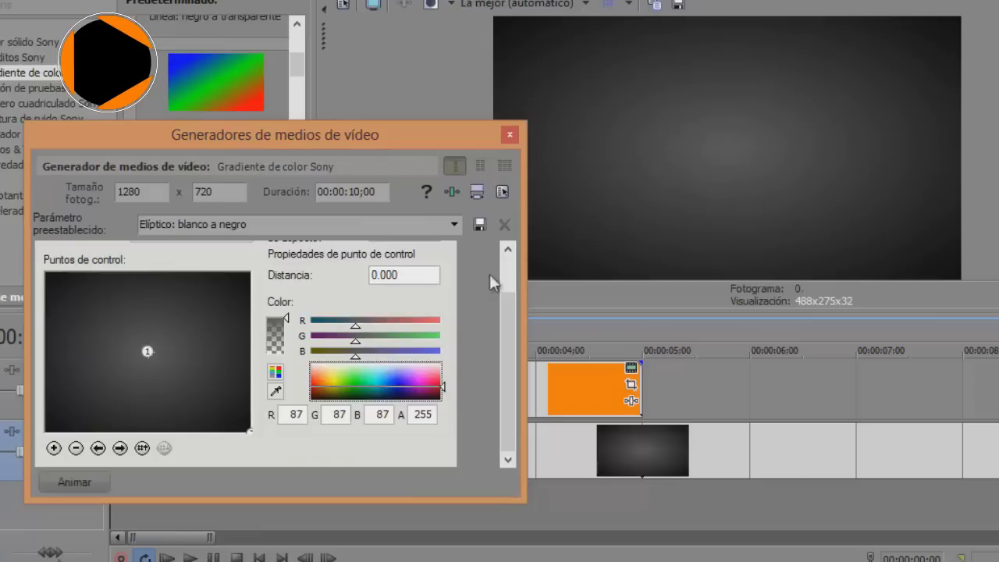
click(569, 325)
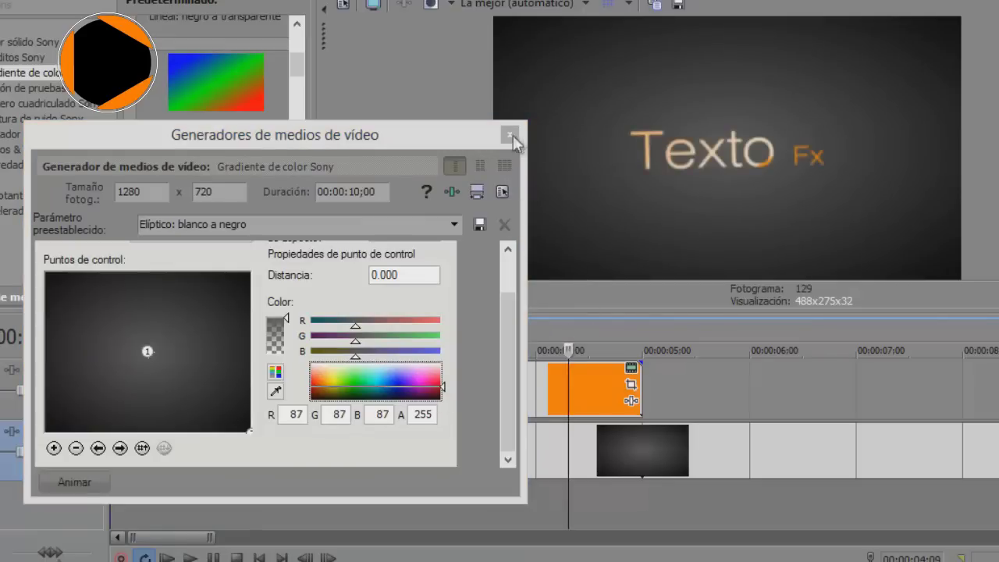
drag(442, 393, 443, 394)
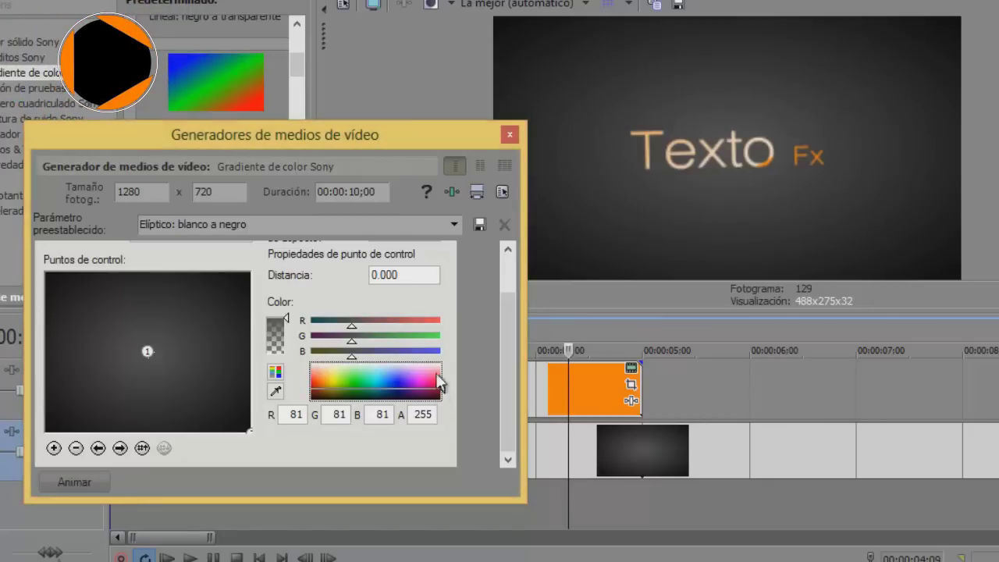
click(508, 135)
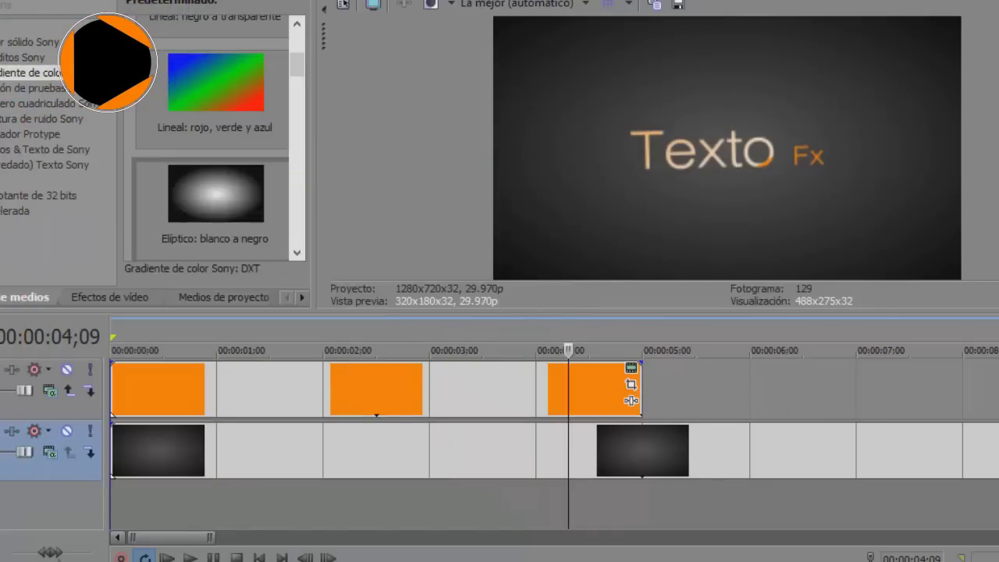
scroll(673, 475, down, 2)
drag(637, 442, 376, 451)
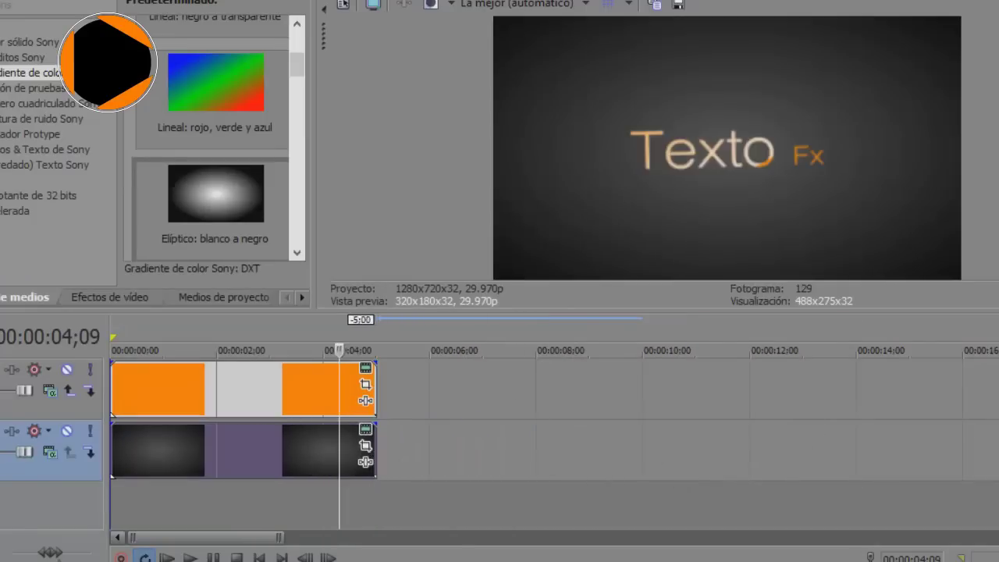
Insert a new video track above the title track
scroll(500, 445, up, 3)
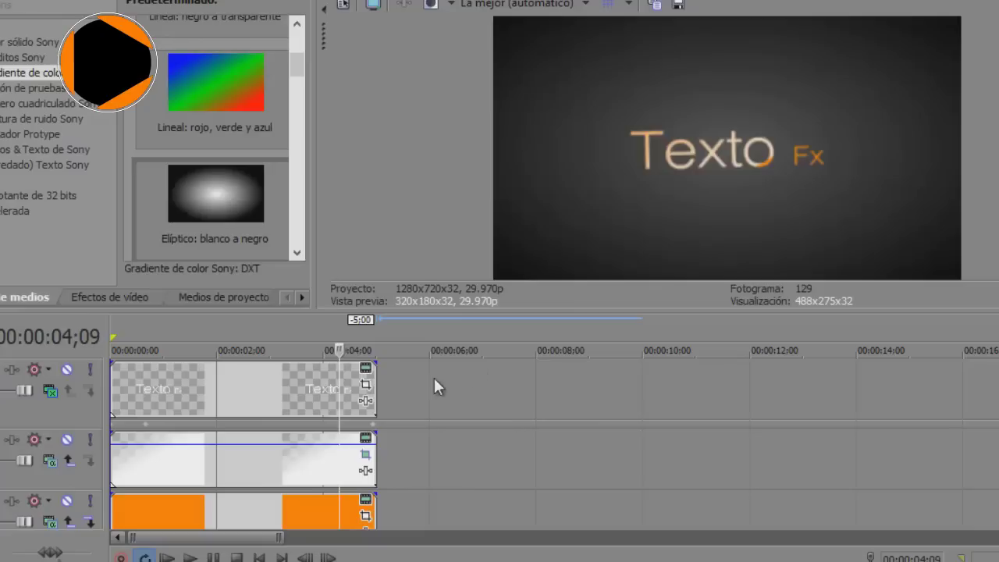
right_click(408, 379)
click(426, 203)
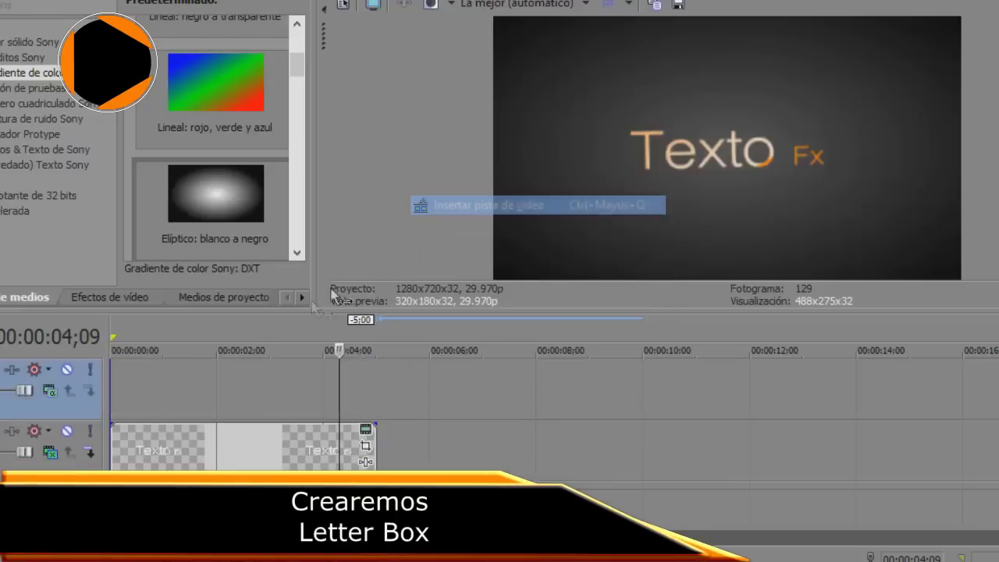
Add a "Negro" solid colour clip at the start of the new upper track and trim it to the title's length
click(47, 43)
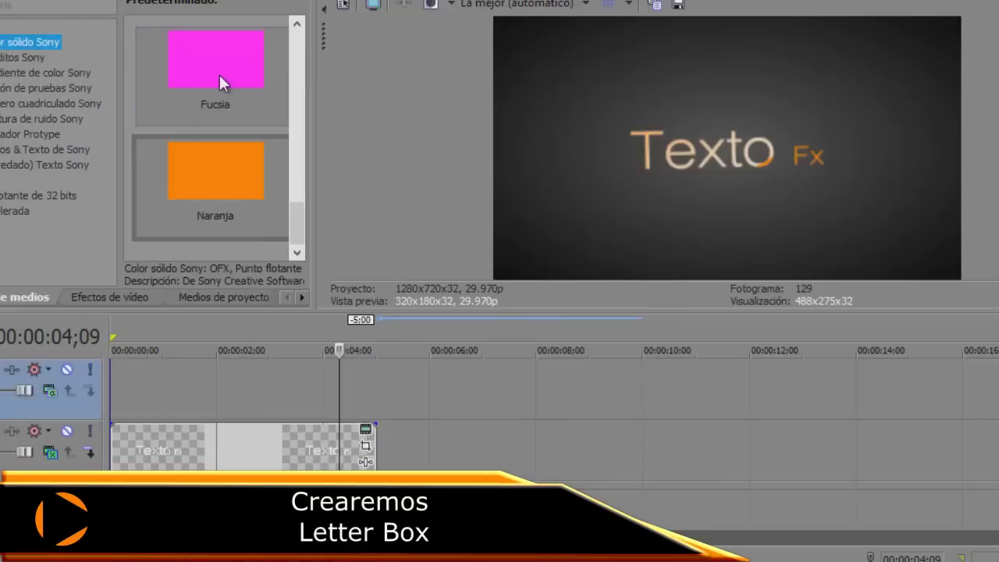
scroll(219, 73, up, 5)
click(204, 176)
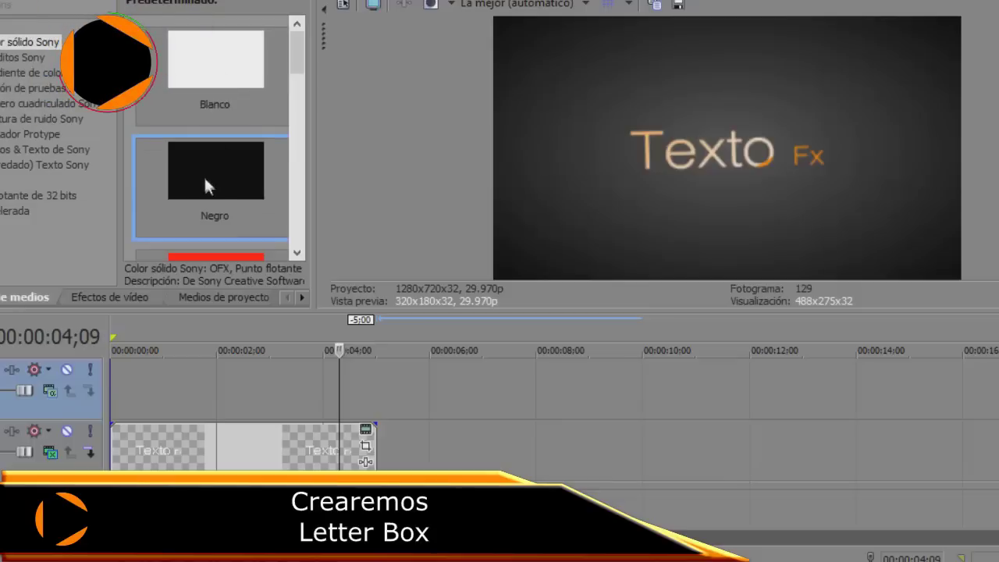
drag(85, 393, 84, 391)
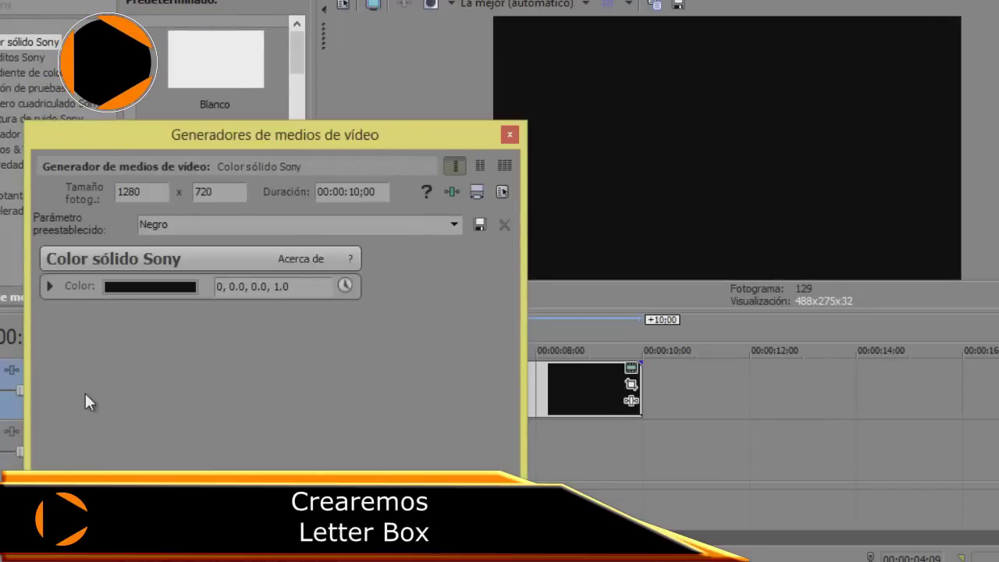
click(509, 136)
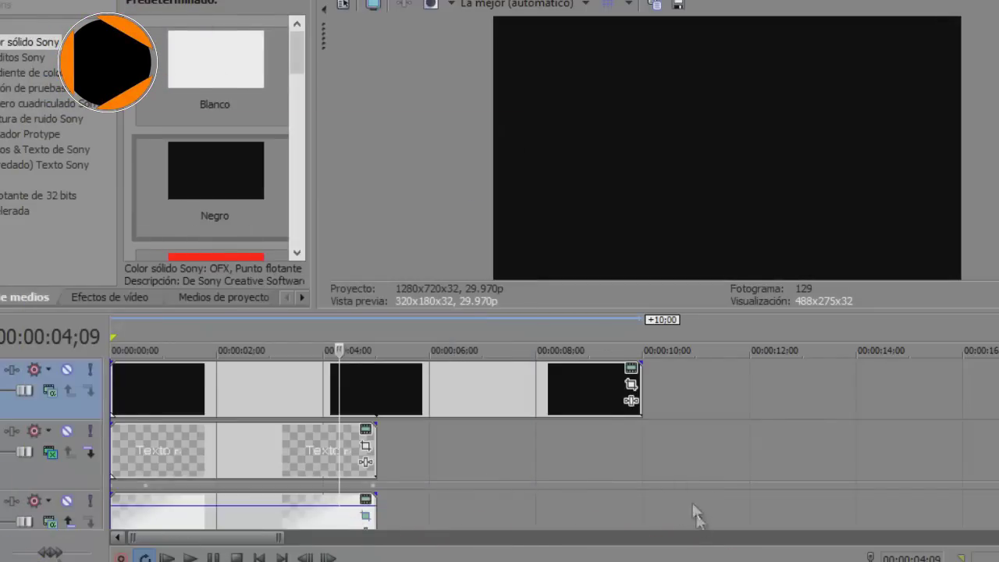
drag(640, 390, 375, 391)
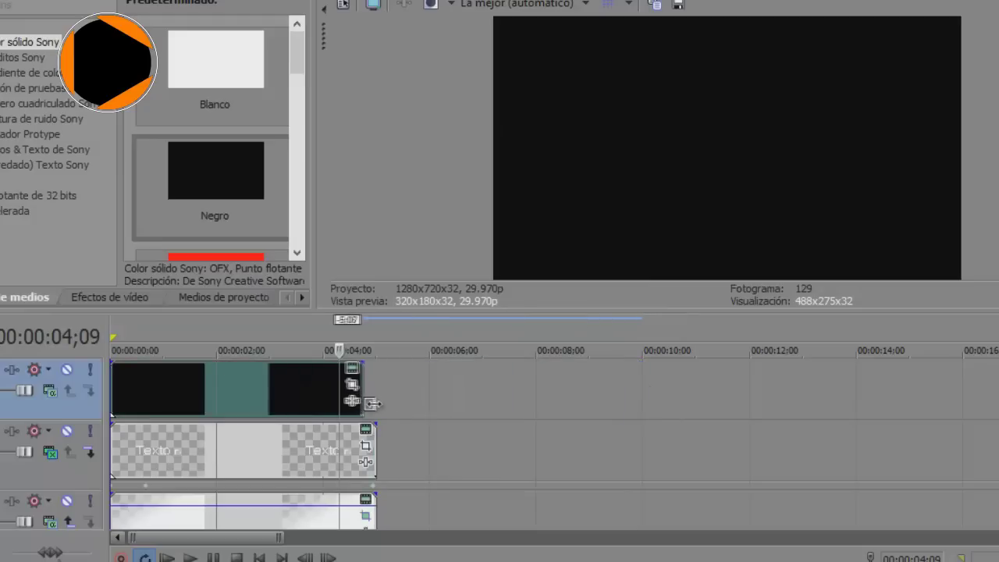
click(258, 418)
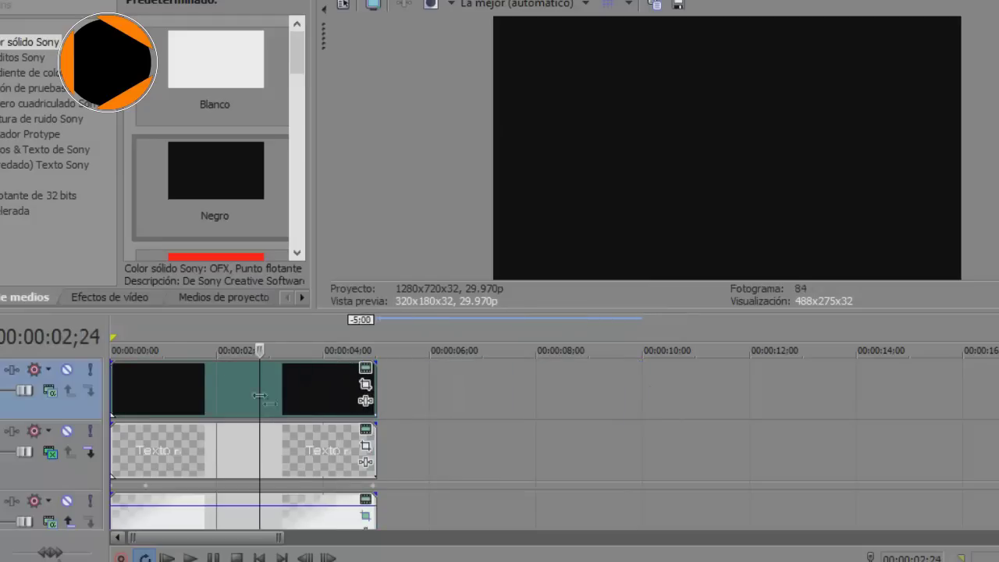
Apply the Cortador de galletas Sony effect with the "Cuadrado, centro, bordes blancos" preset to the black clip
click(95, 297)
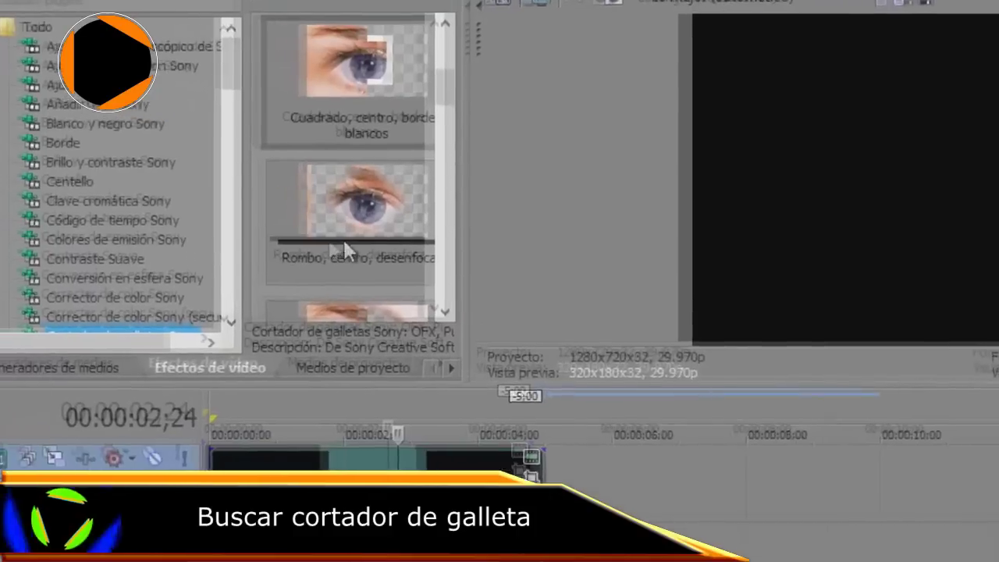
click(227, 168)
click(505, 123)
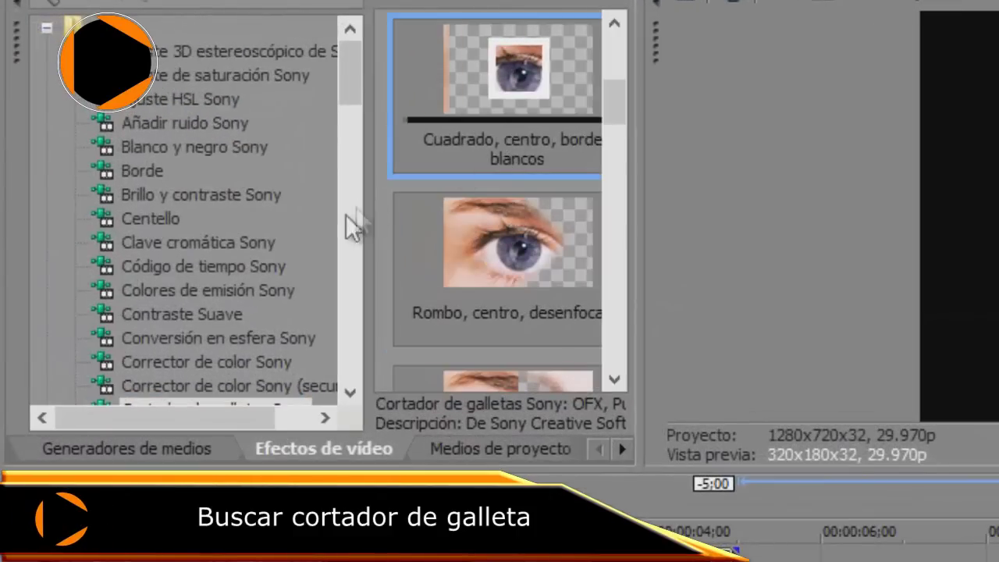
click(338, 390)
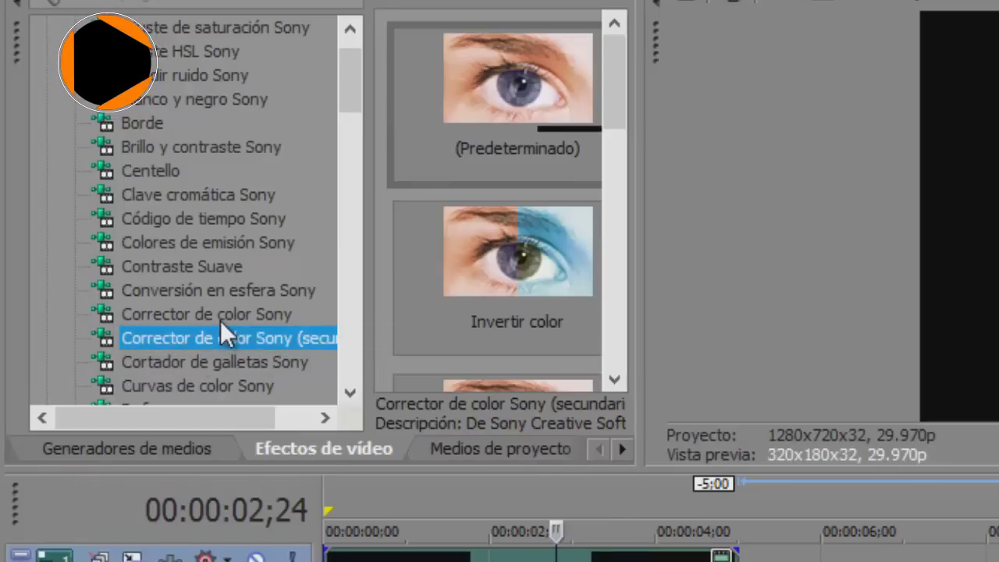
click(217, 359)
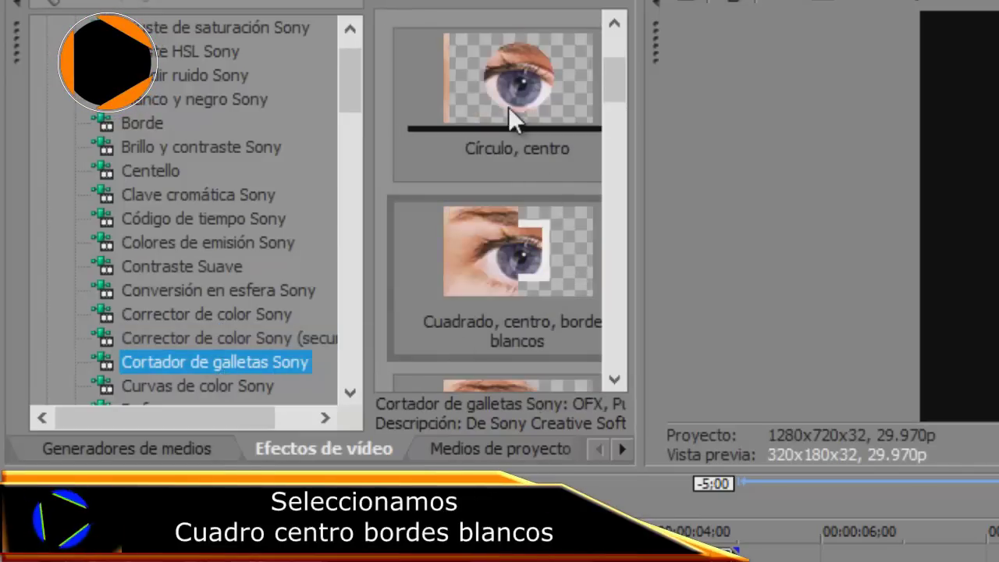
drag(508, 274, 460, 445)
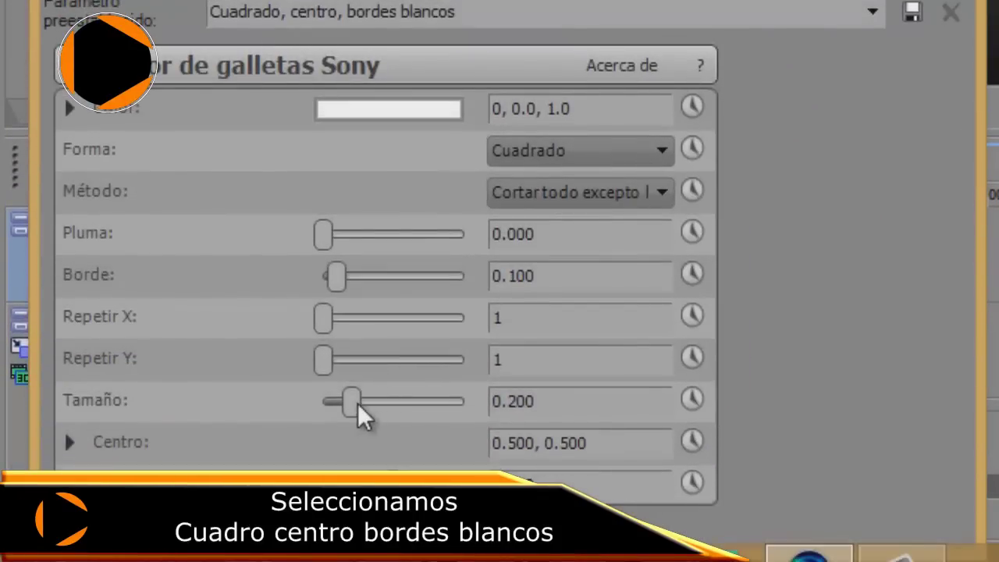
Set the cookie cutter's Repetir X to 10 and its Borde to 0.012
drag(323, 317, 376, 322)
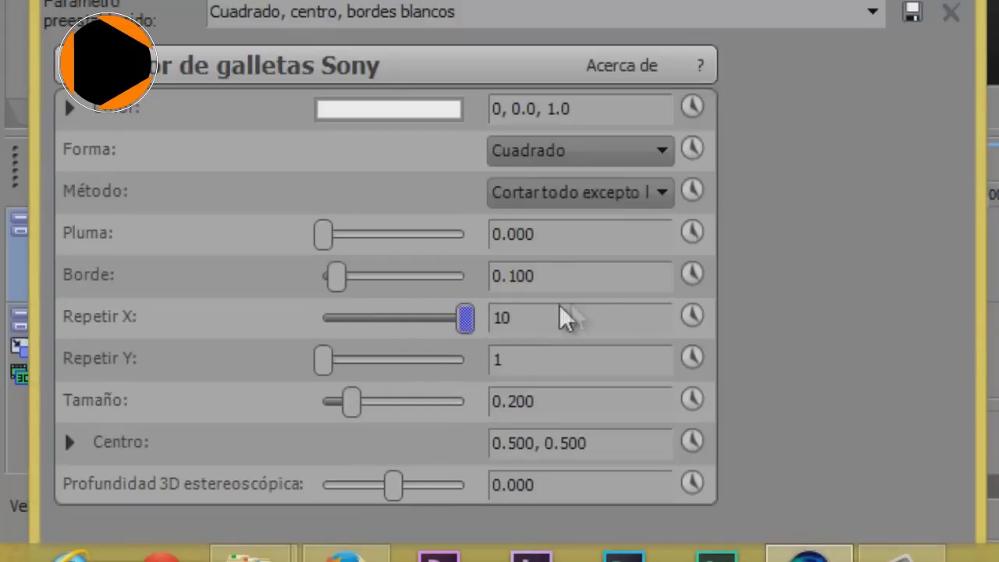
drag(519, 311, 511, 309)
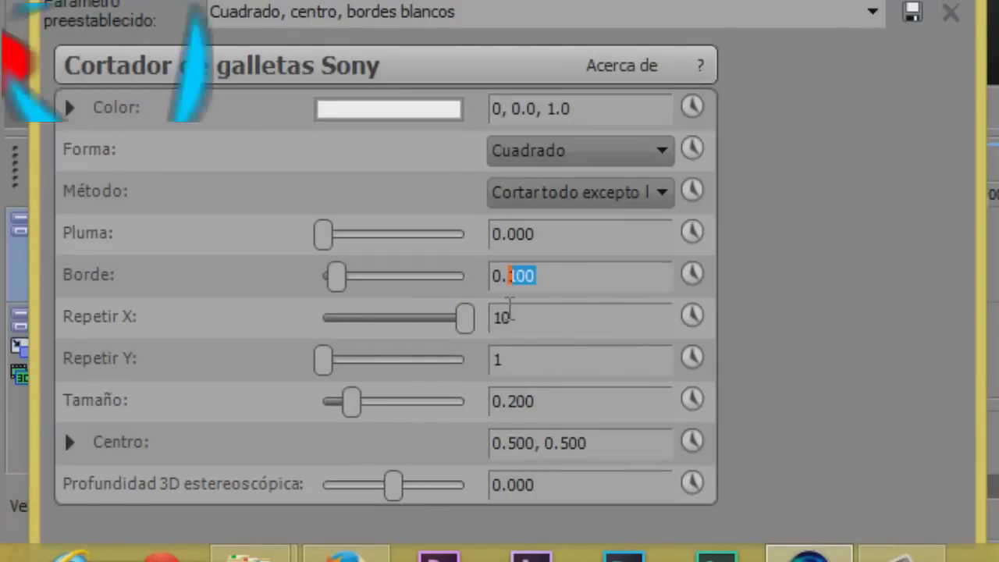
text(012)
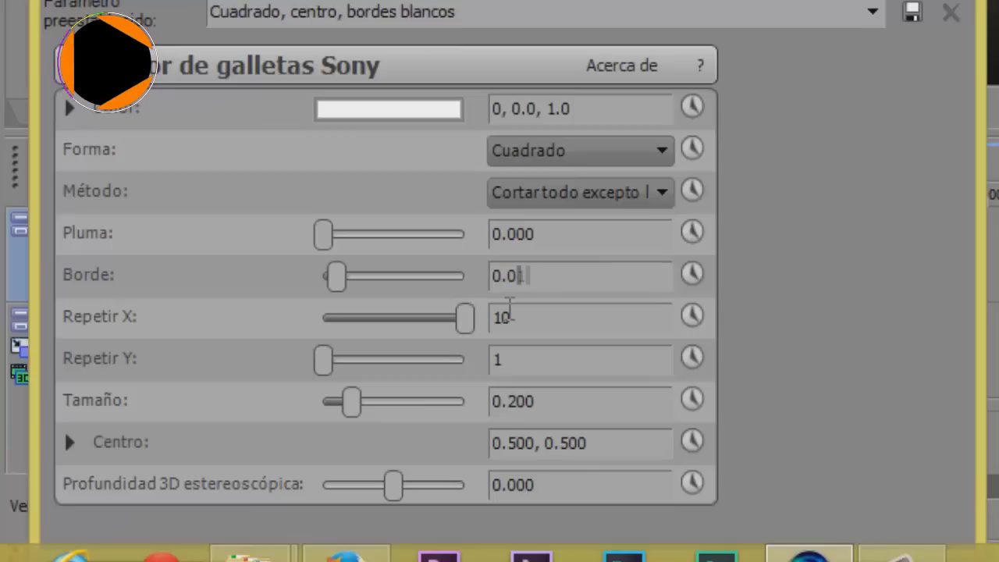
Change the cookie cutter's Método to Cortar sección, set Tamaño to 0.410 and close the effect settings
click(602, 201)
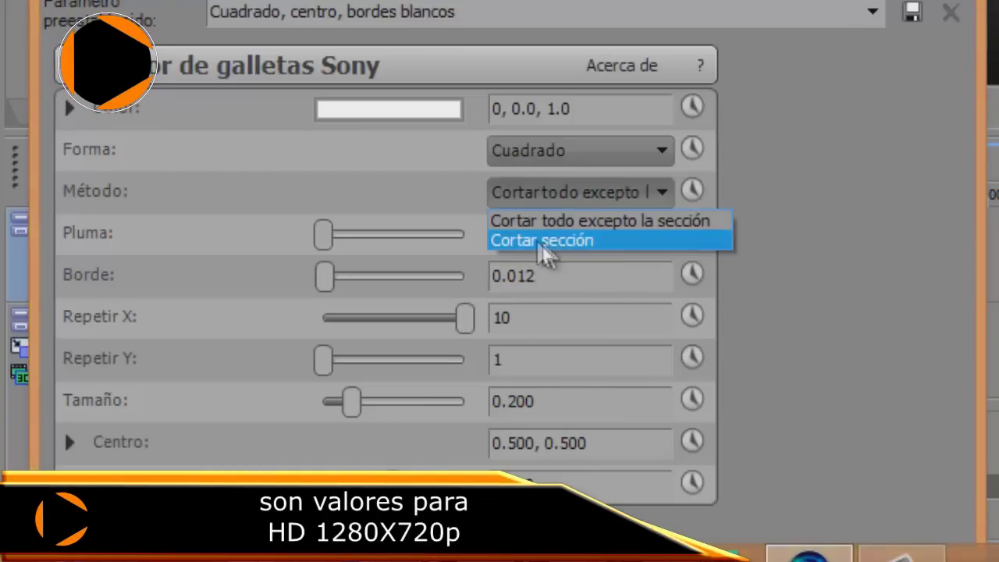
click(557, 242)
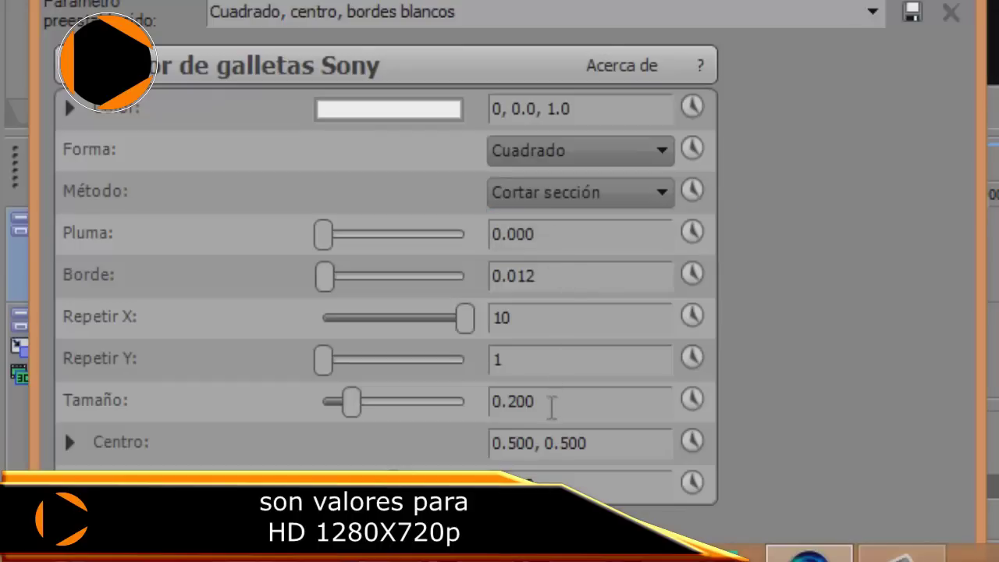
drag(538, 407, 518, 415)
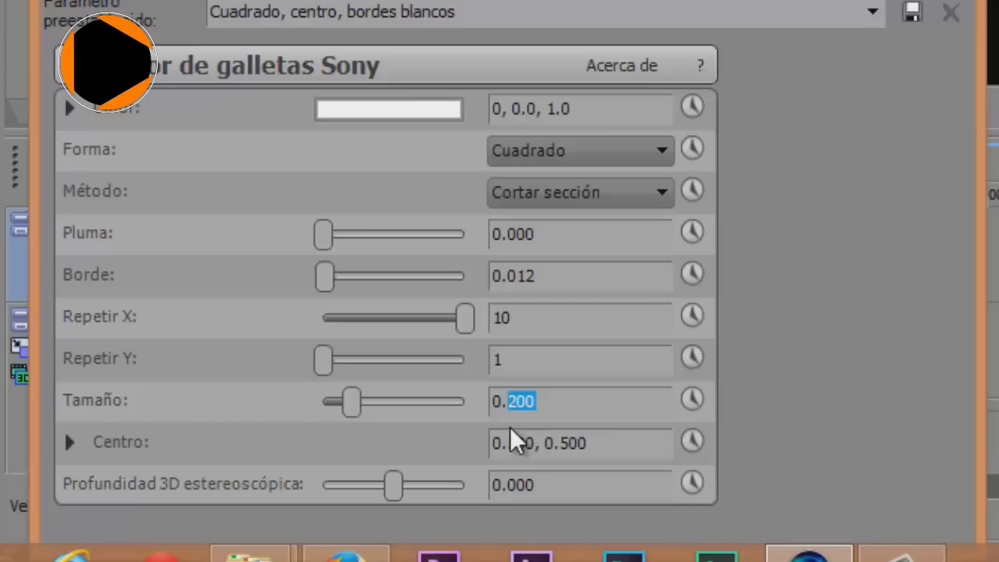
text(41)
click(552, 358)
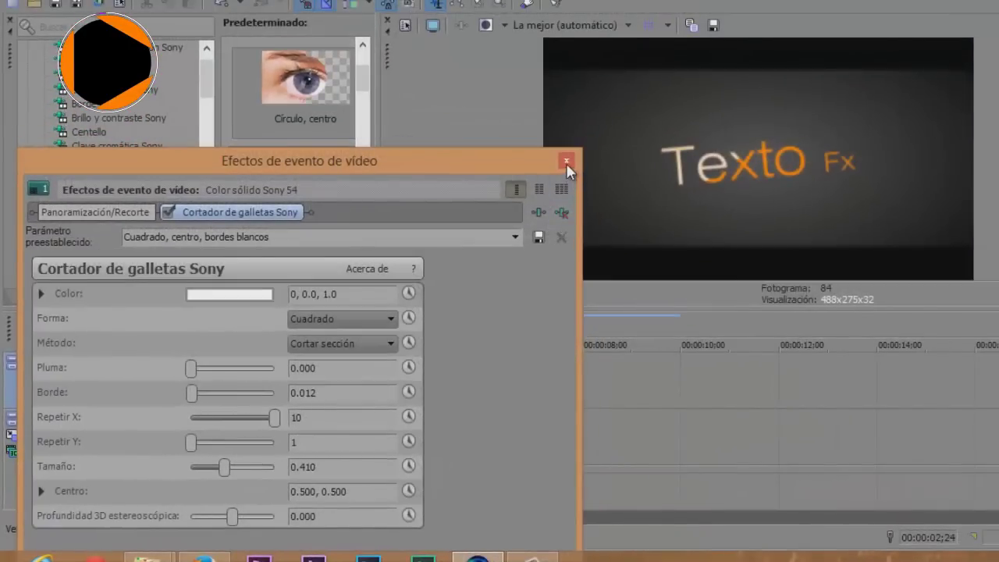
click(566, 161)
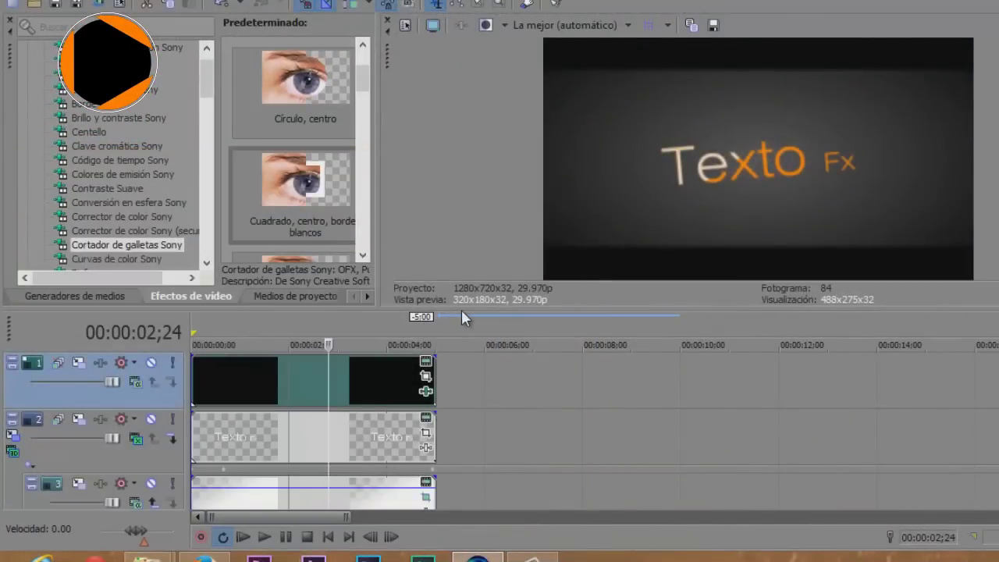
Play the animation from the start in a larger preview, looping over the full length of the title
drag(461, 309, 450, 404)
click(328, 537)
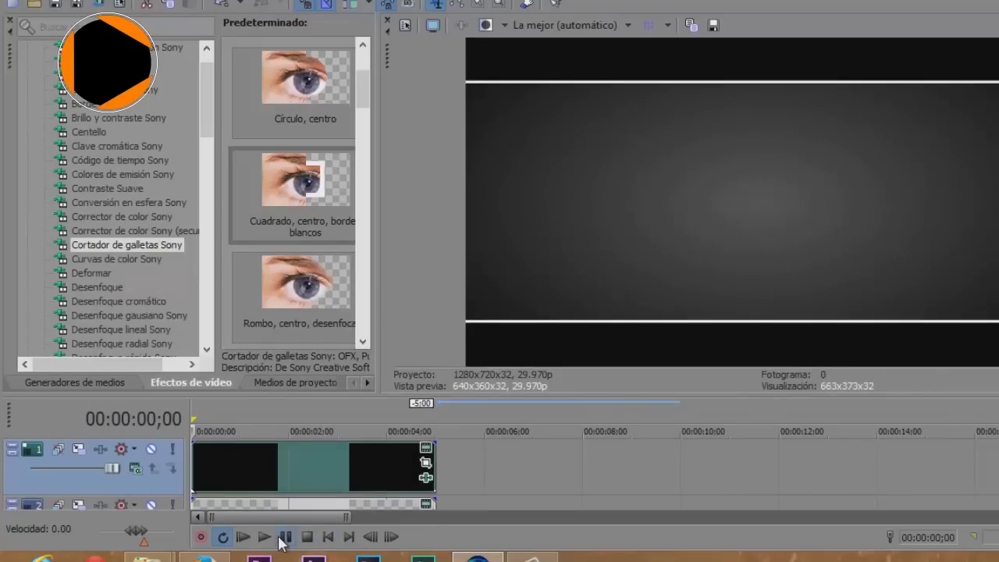
click(265, 537)
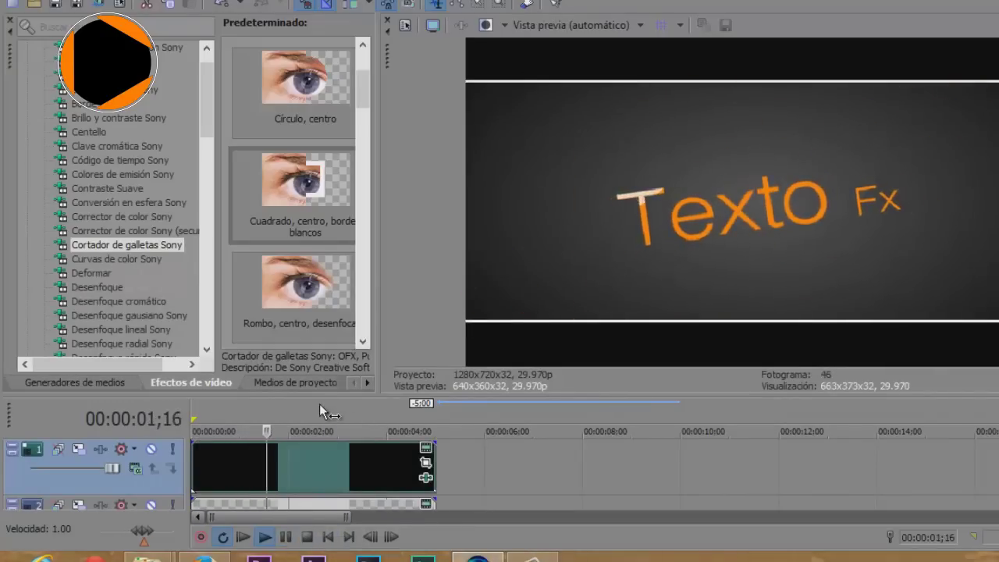
key(ctrl+a)
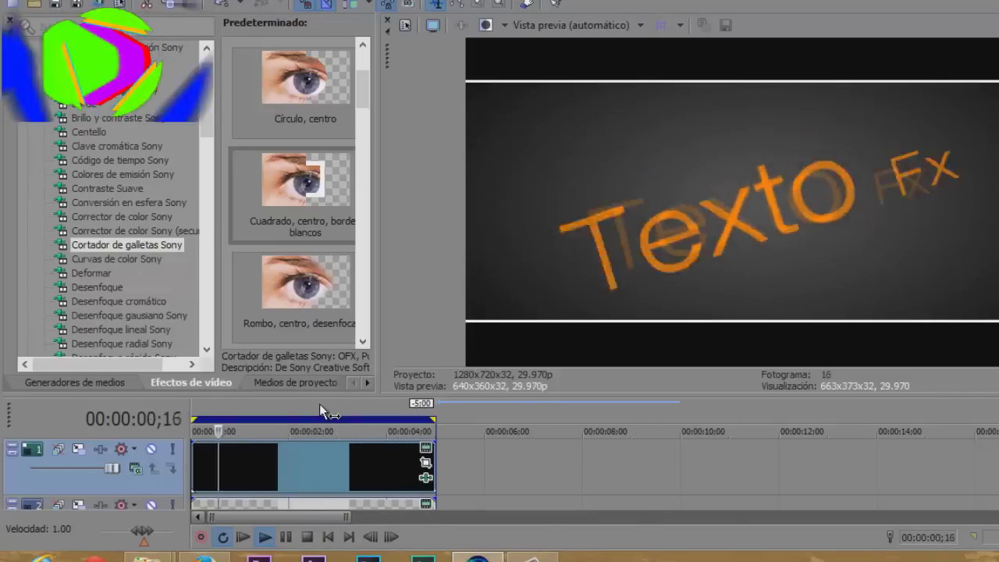
key(space)
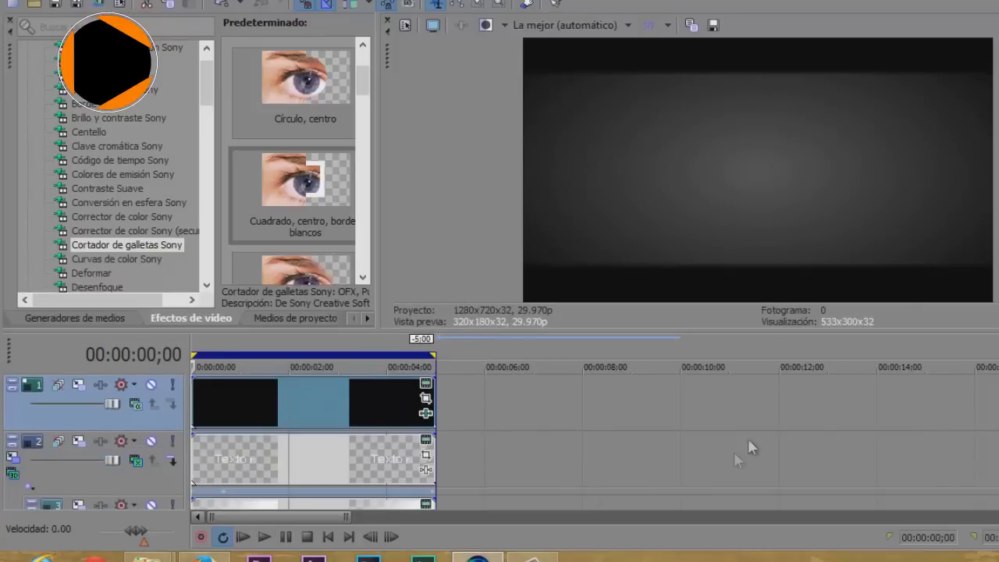
Insert a video track below the black clip and add "relamapago 5.mov" from the RELAMPAGO BY OEV folder, starting at about 1 second
right_click(469, 467)
click(515, 274)
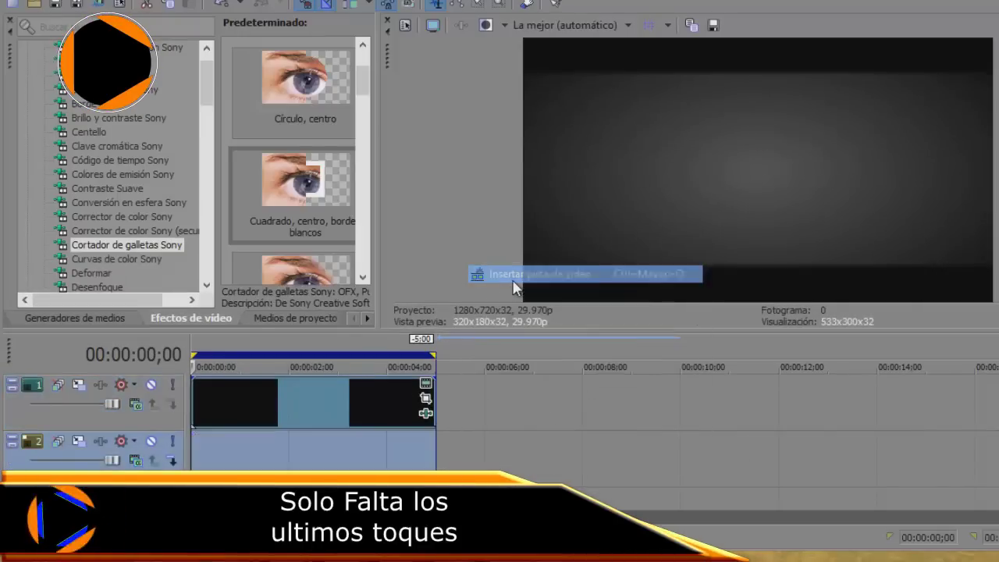
mouse_move(214, 551)
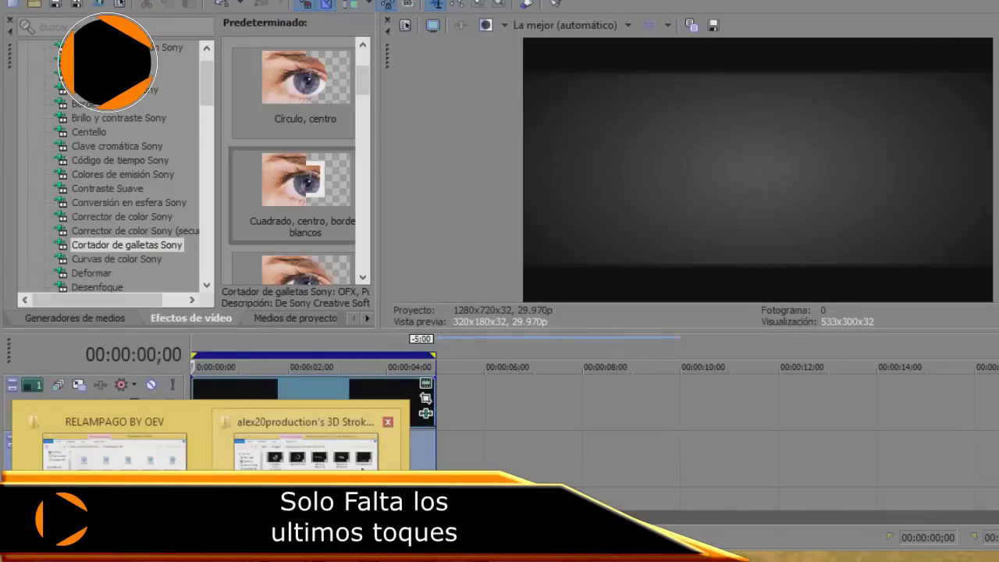
click(101, 446)
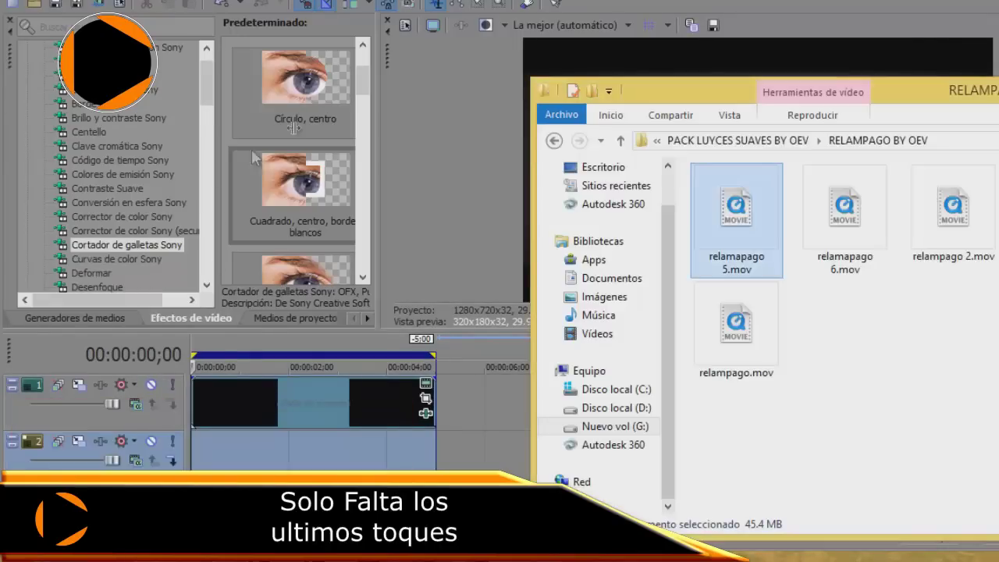
click(554, 141)
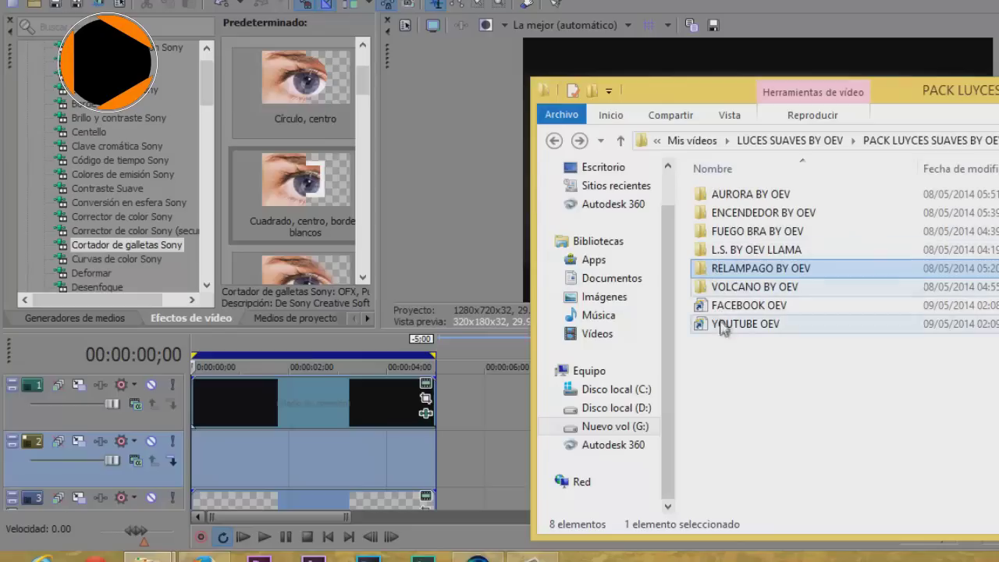
double_click(765, 271)
click(727, 224)
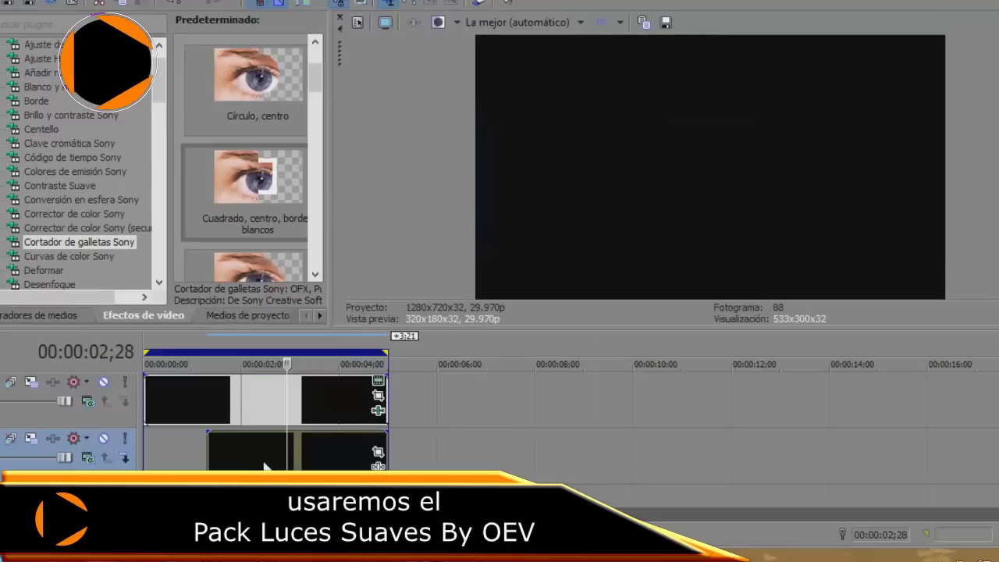
mouse_move(265, 466)
mouse_down()
mouse_move(238, 444)
mouse_move(276, 455)
mouse_up()
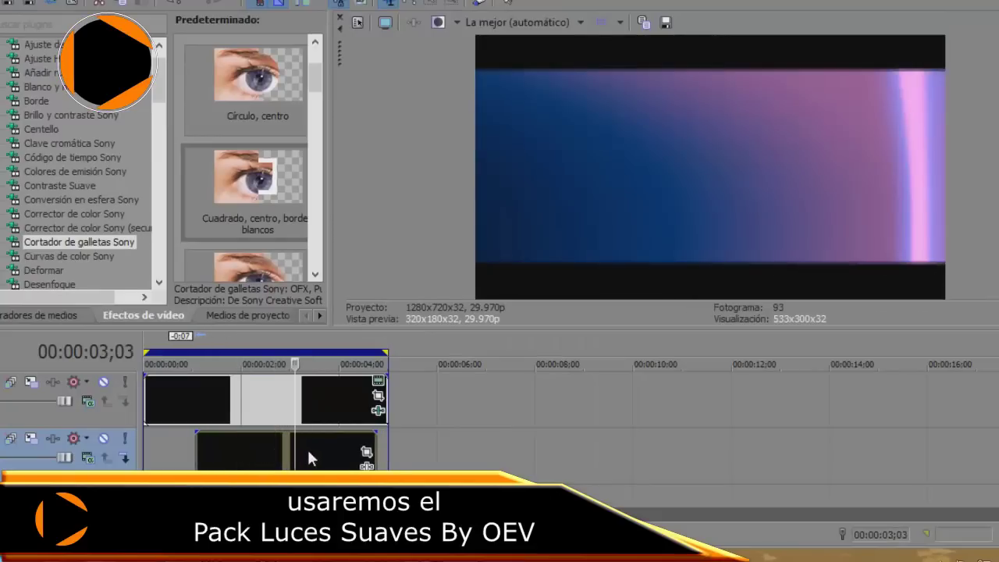
Set the composite mode of the lightning clip's track to Añadir
click(88, 461)
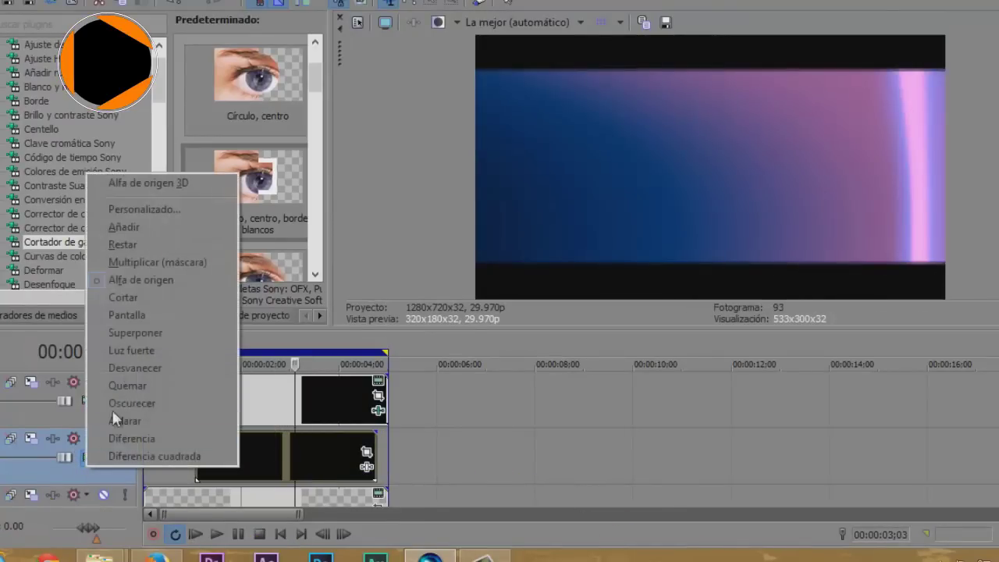
click(154, 227)
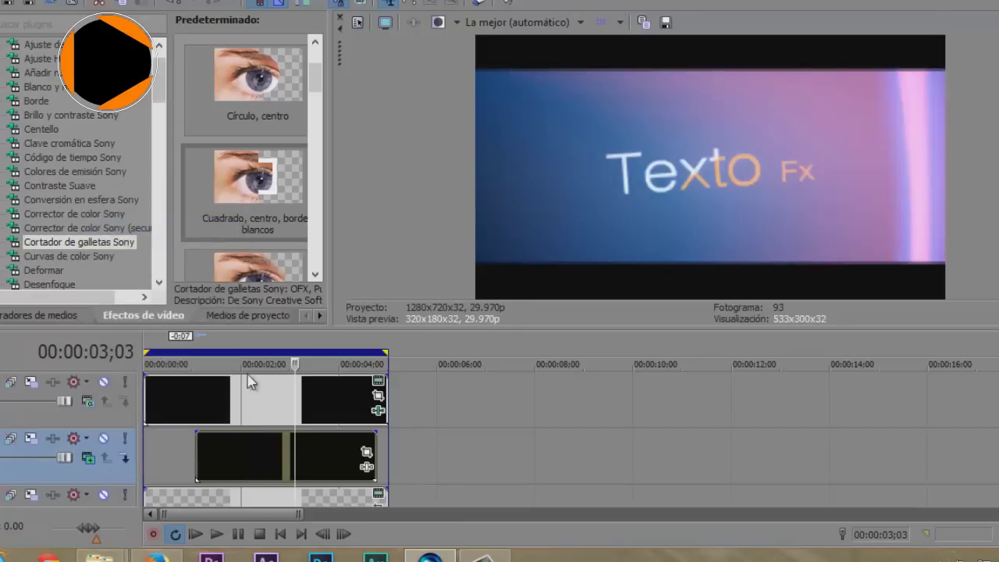
click(251, 453)
click(226, 454)
click(260, 456)
click(282, 457)
click(294, 453)
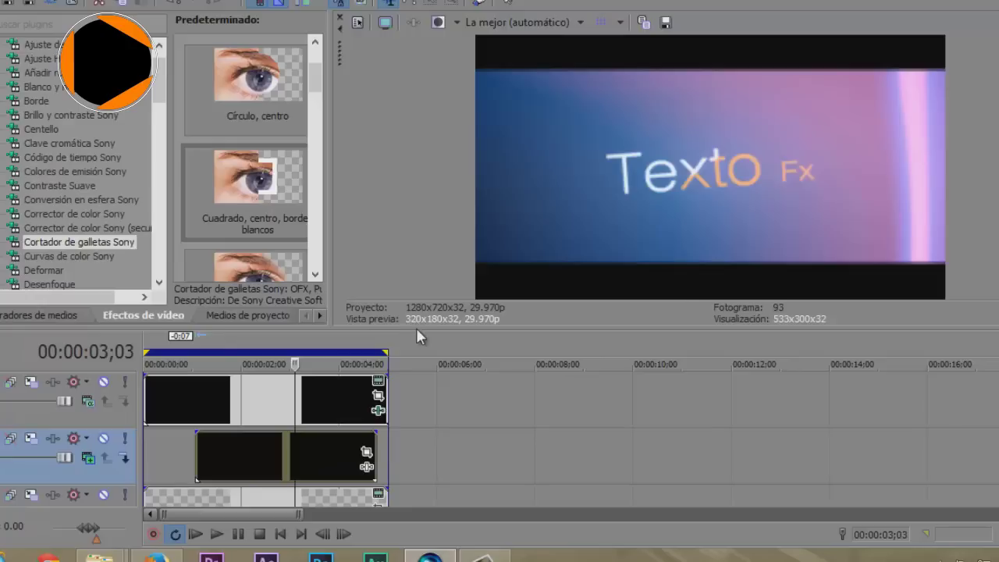
Enlarge the timeline area and reduce all tracks to minimum height so the whole track stack fits
drag(416, 328, 416, 285)
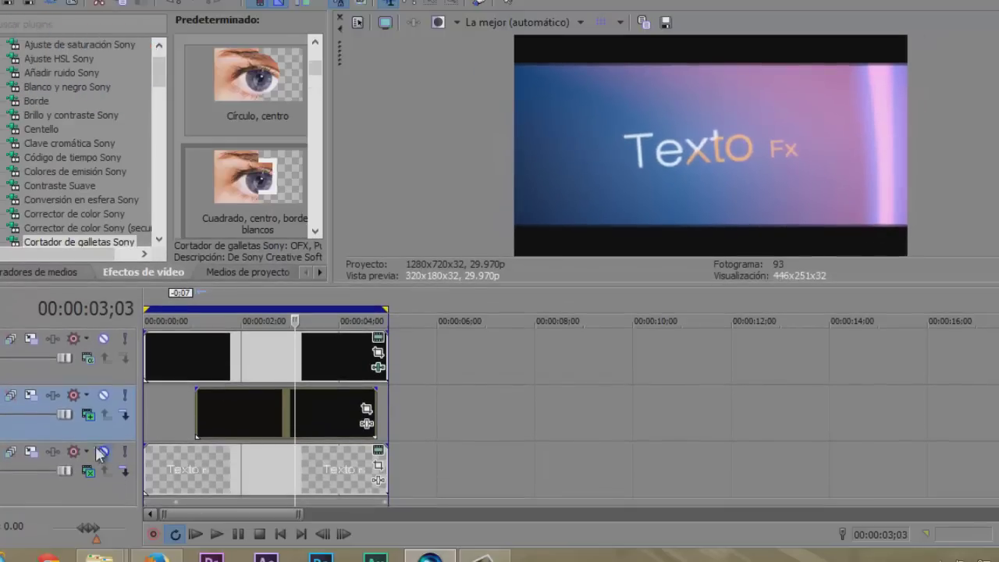
drag(100, 443, 99, 412)
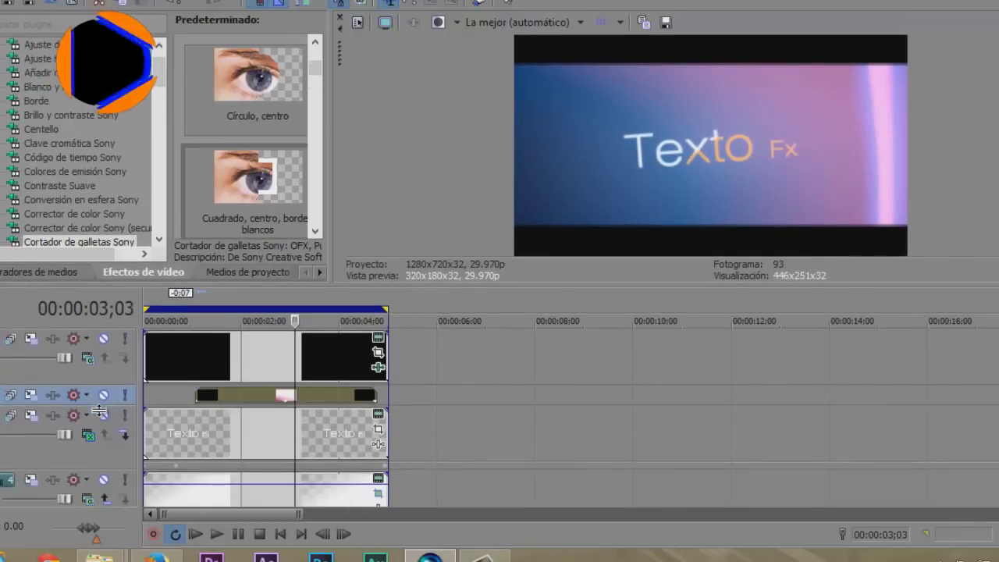
key(grave)
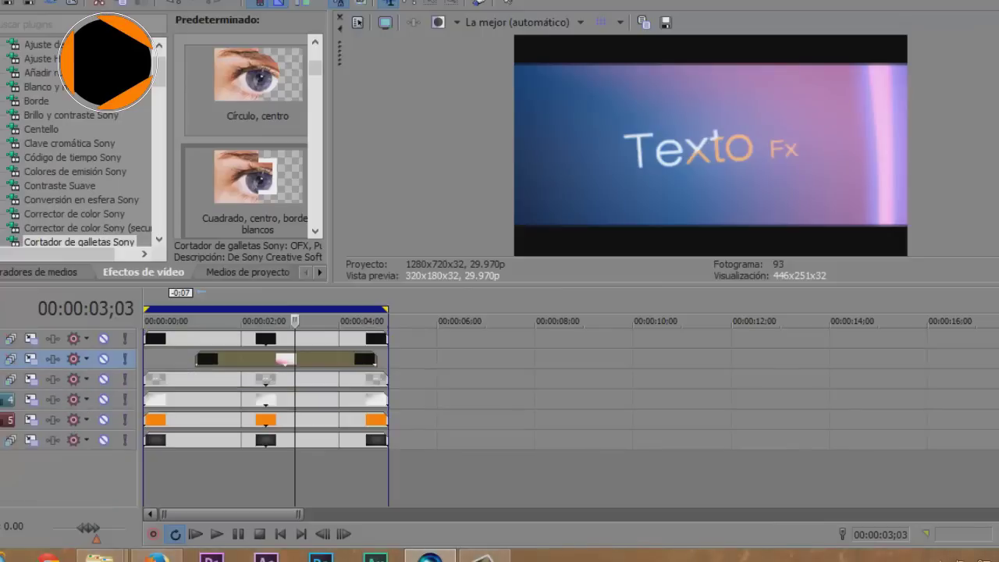
Insert a new video track directly above the gradient background track and increase its height
right_click(425, 439)
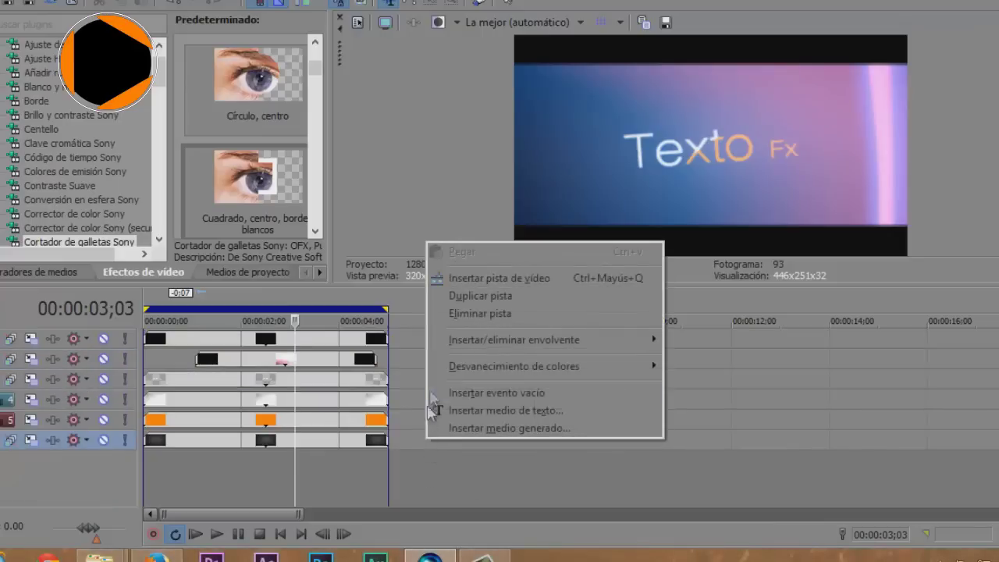
click(468, 279)
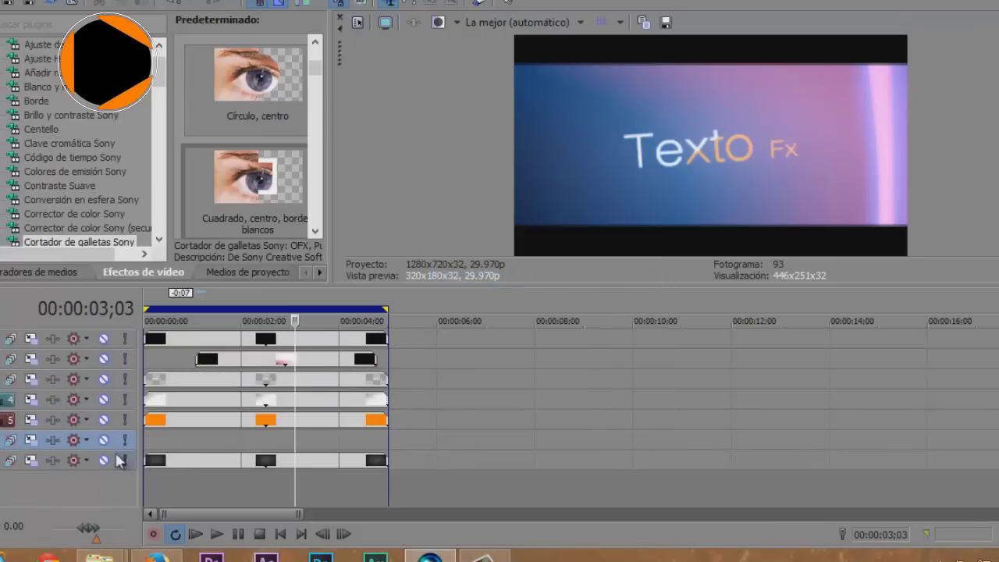
drag(116, 450, 115, 484)
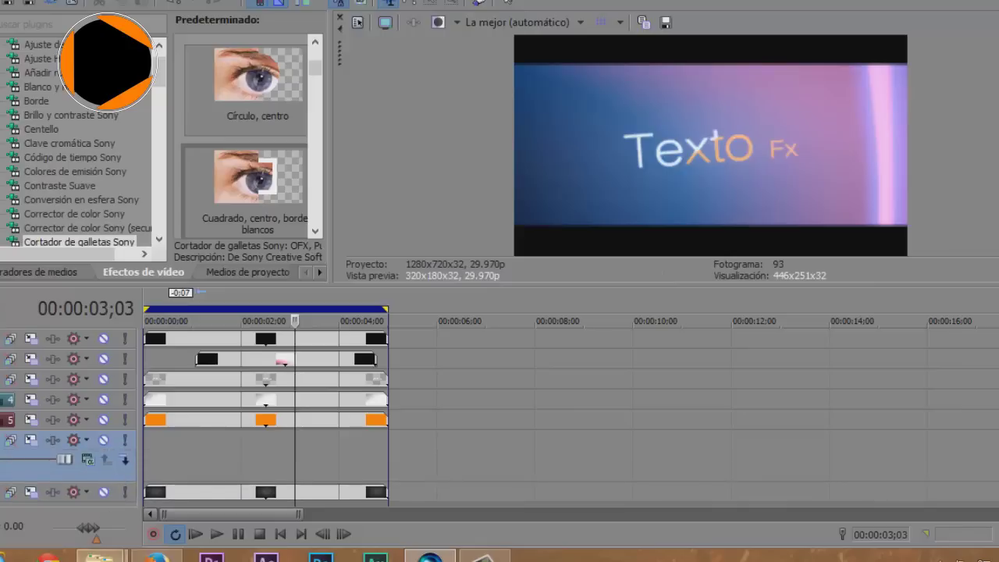
Add "Triangle Stroke.mp4" from the 3D Stroke Overlay Pack folder at the start of the new track
mouse_move(100, 556)
click(245, 495)
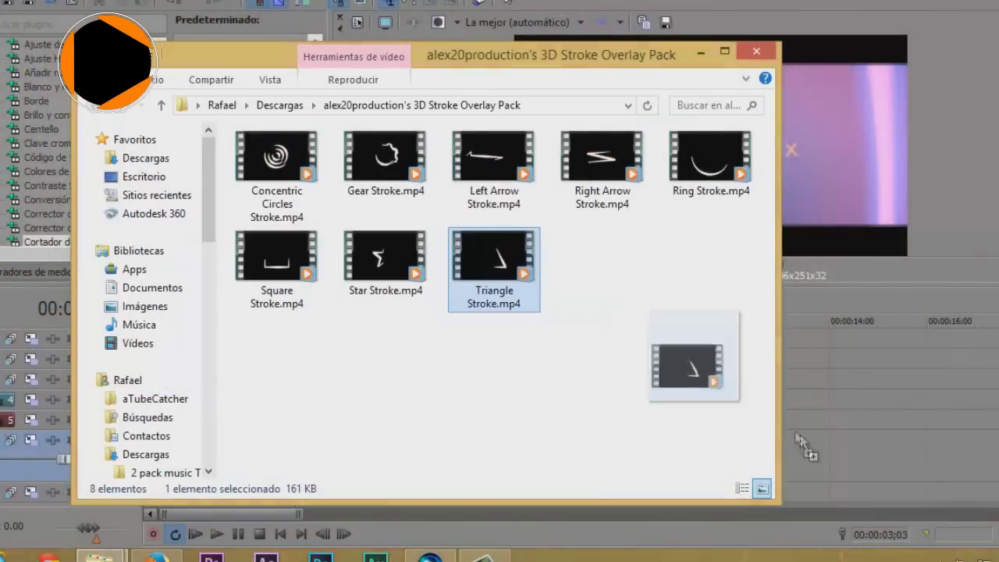
mouse_move(805, 445)
mouse_down()
mouse_move(812, 449)
mouse_move(613, 475)
mouse_move(161, 473)
mouse_move(170, 474)
mouse_up()
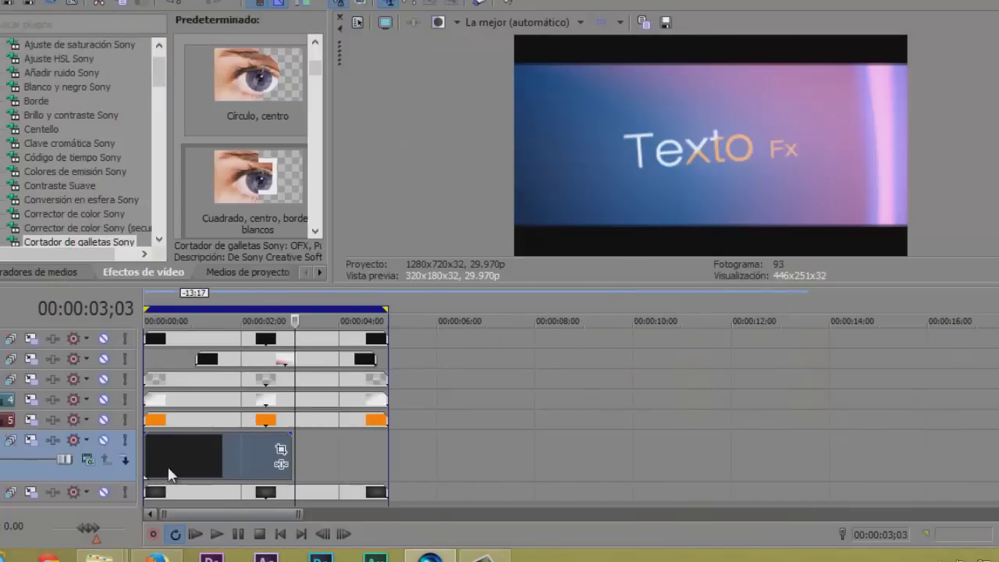
click(158, 458)
Preview the triangle stroke over the title and set its track's composite mode to Añadir
scroll(158, 458, up, 5)
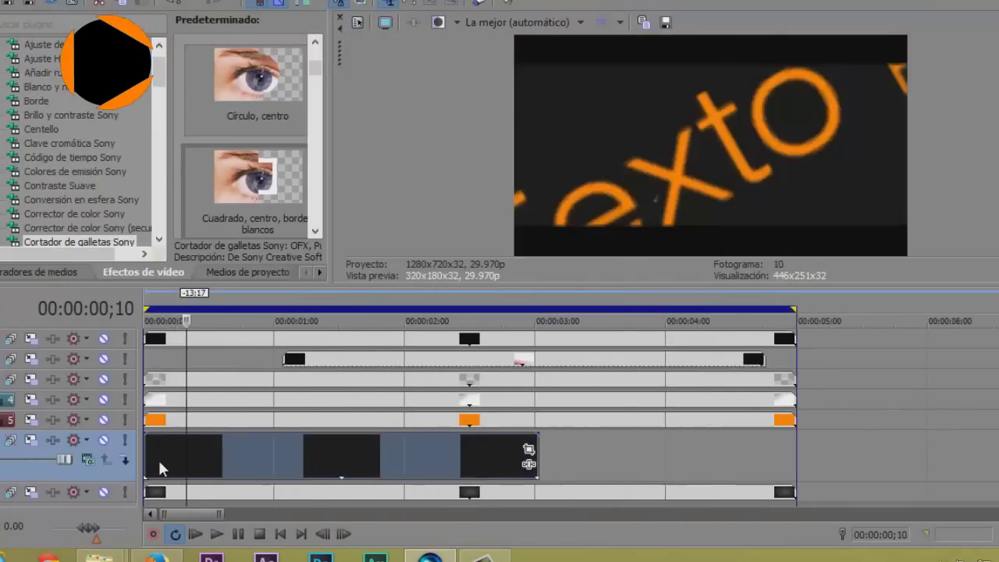
key(space)
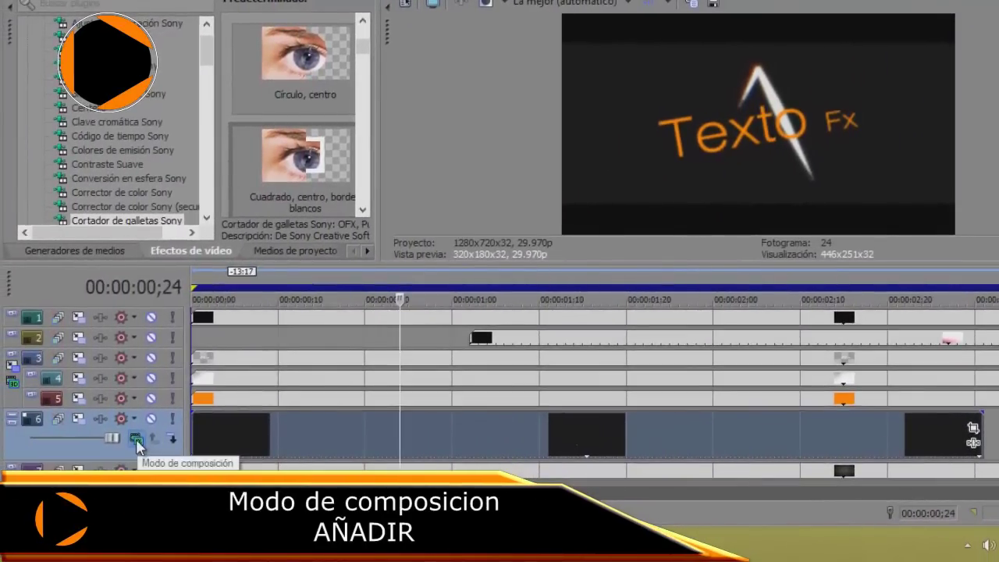
click(87, 459)
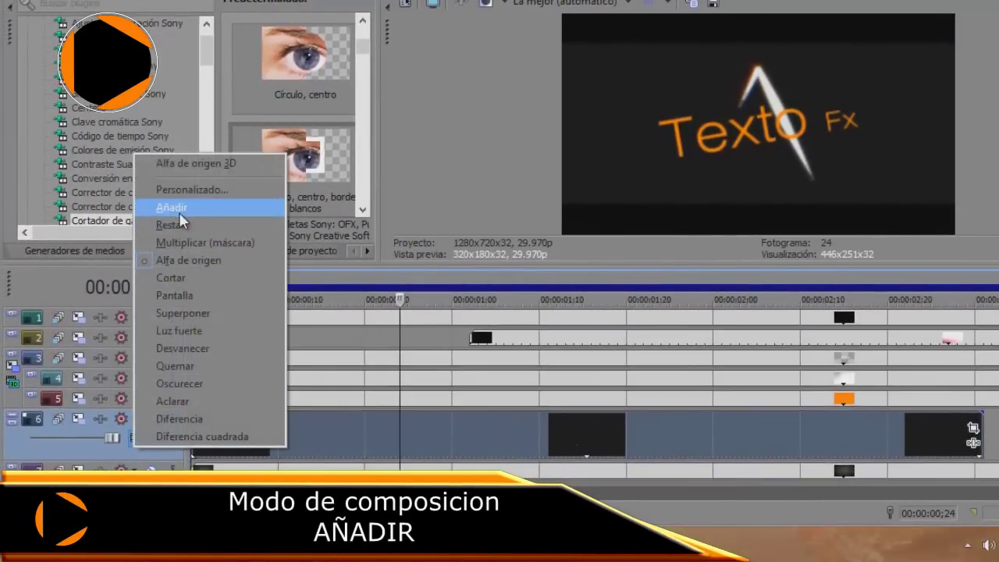
click(178, 209)
Add the Brillo y contraste Sony effect to the triangle stroke track as a track effect
scroll(296, 459, down, 3)
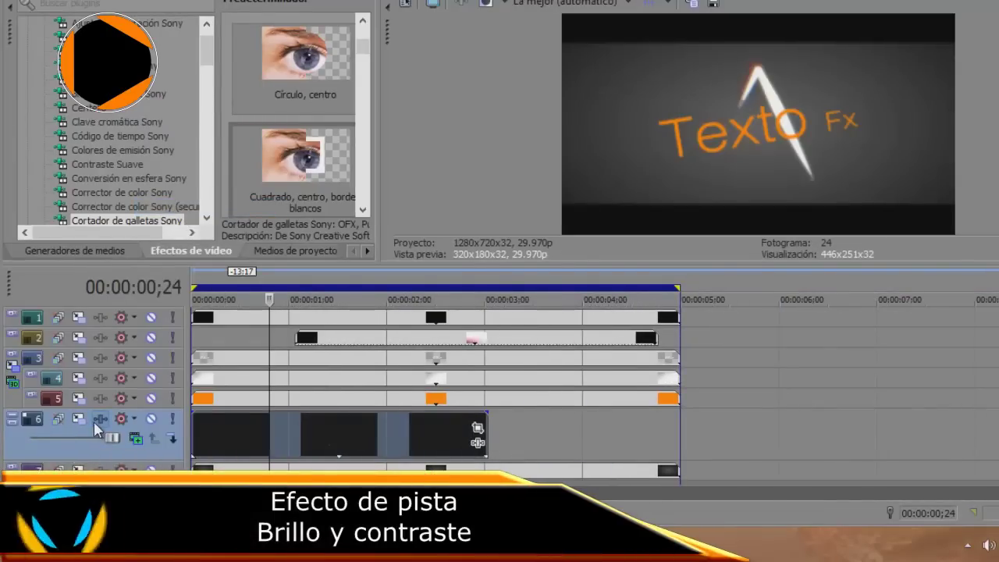
click(100, 418)
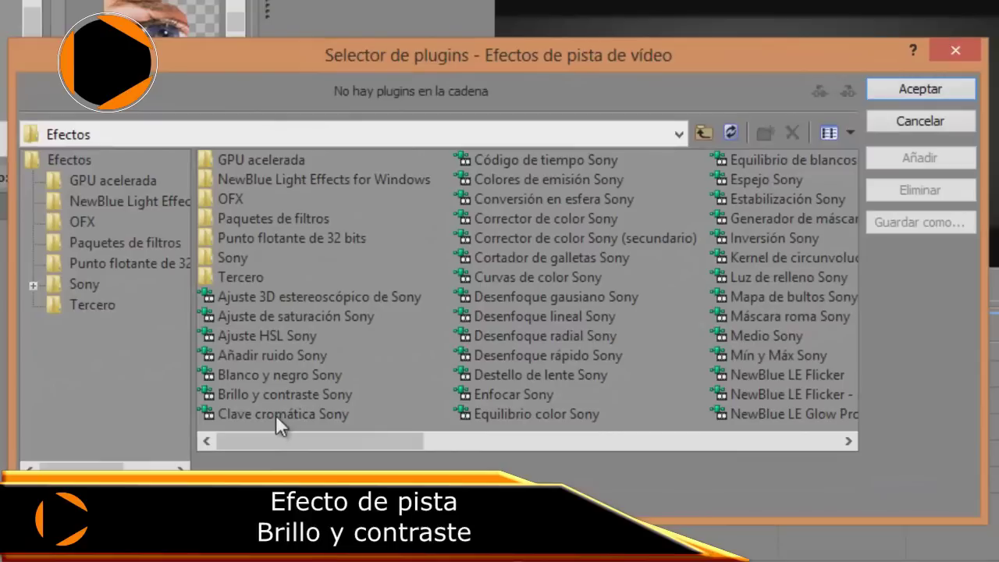
click(292, 397)
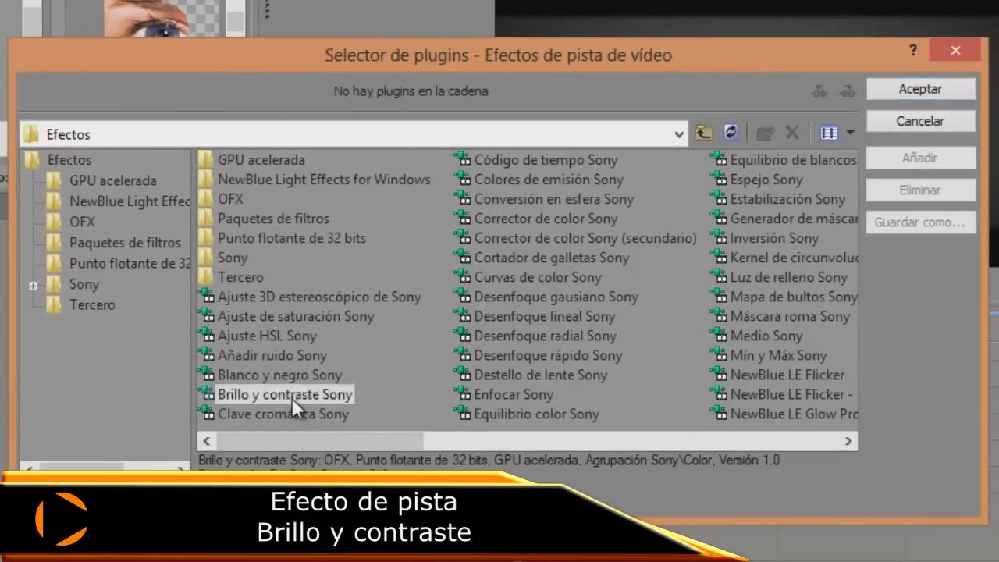
click(906, 156)
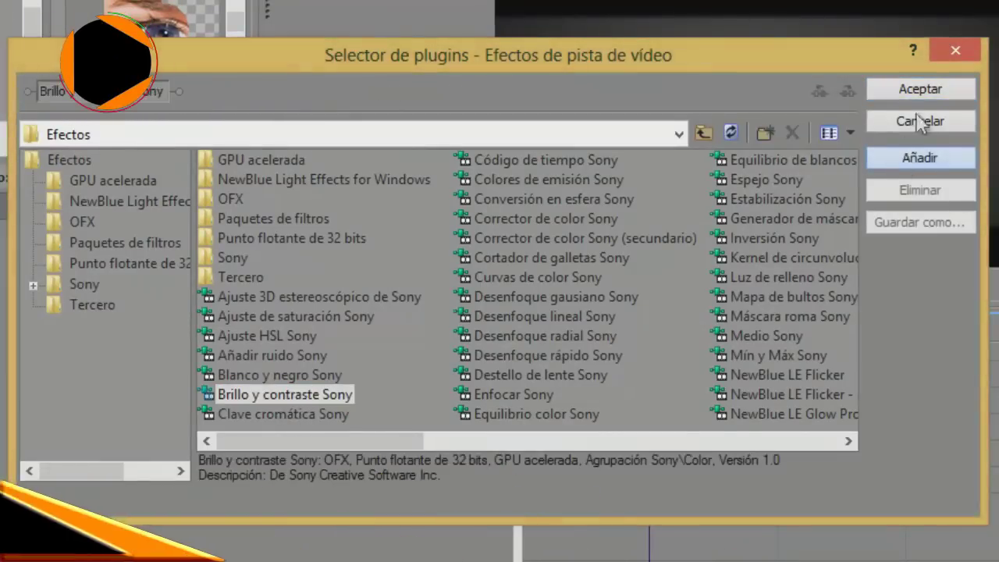
key(Return)
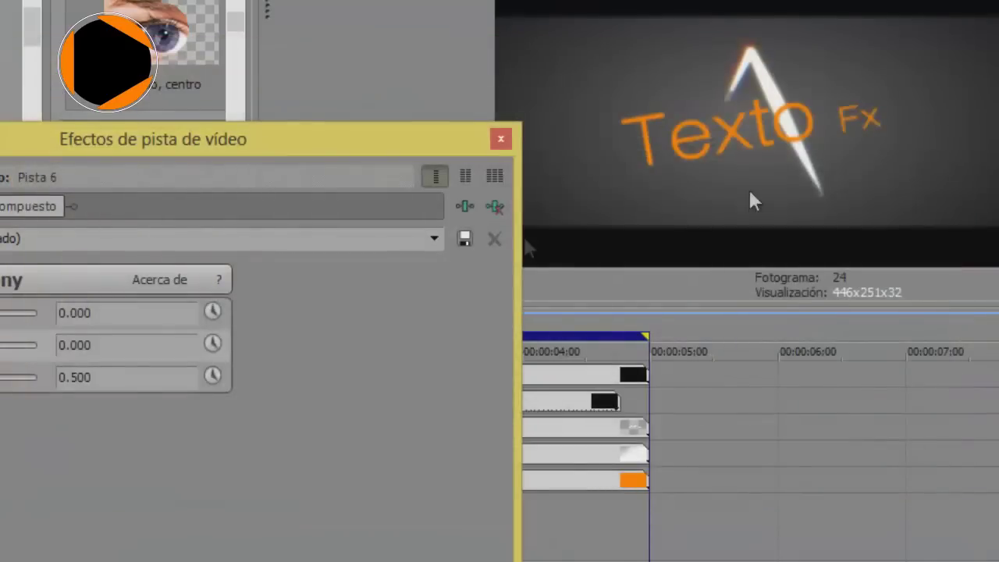
Try the "Más brillo, más contraste" preset, settle on "Muy oscuro" for the brightness effect, and close the effect settings
click(440, 237)
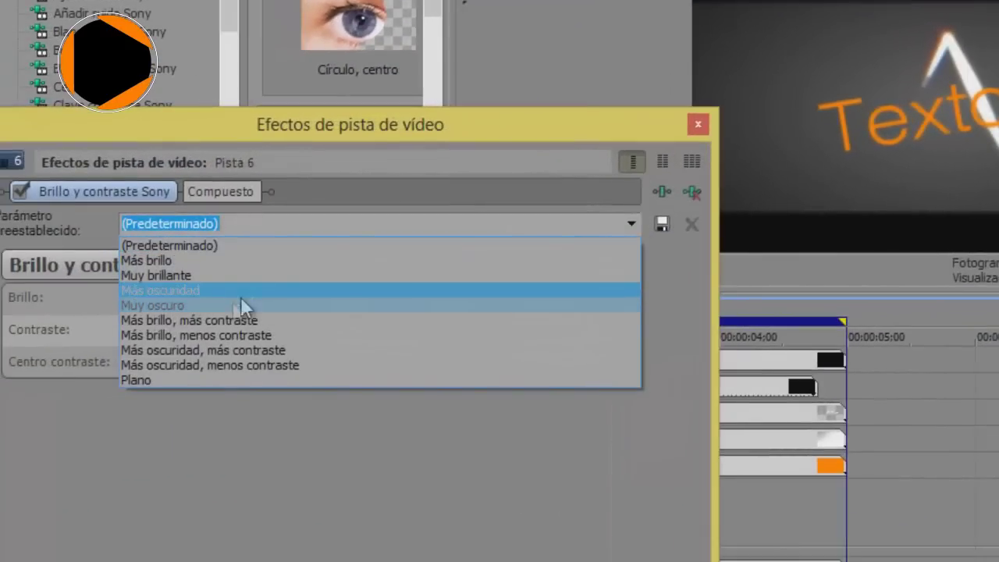
click(210, 320)
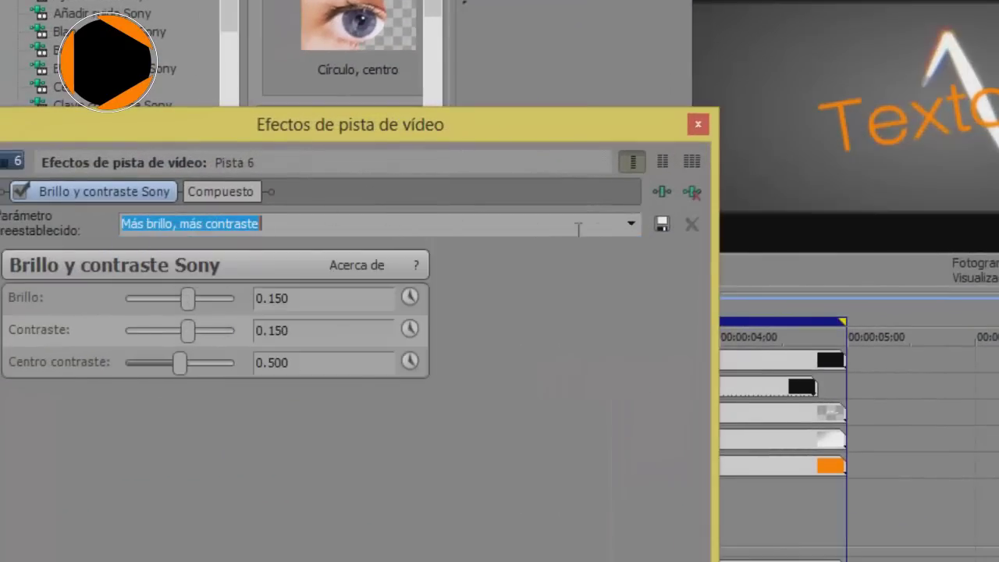
click(634, 223)
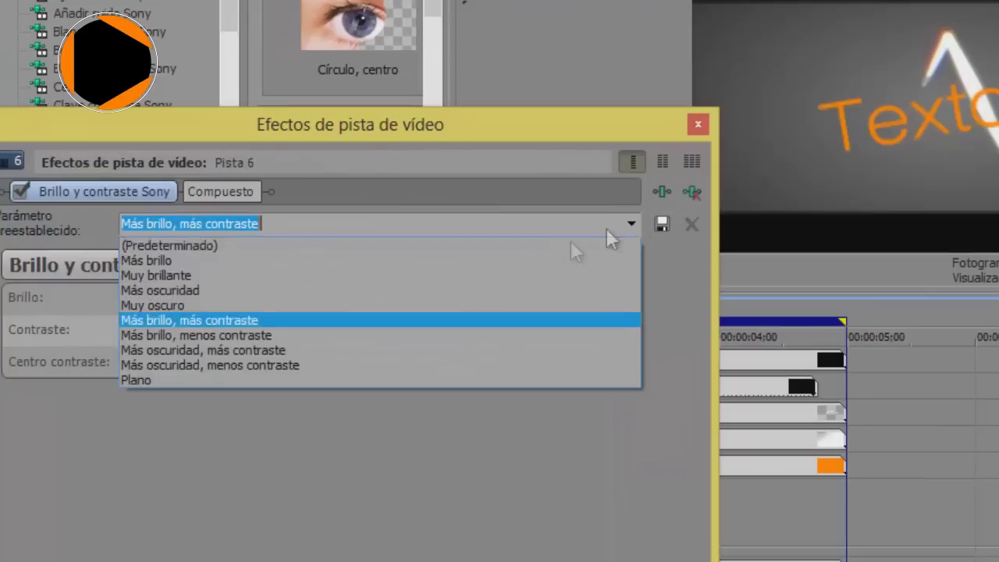
click(156, 305)
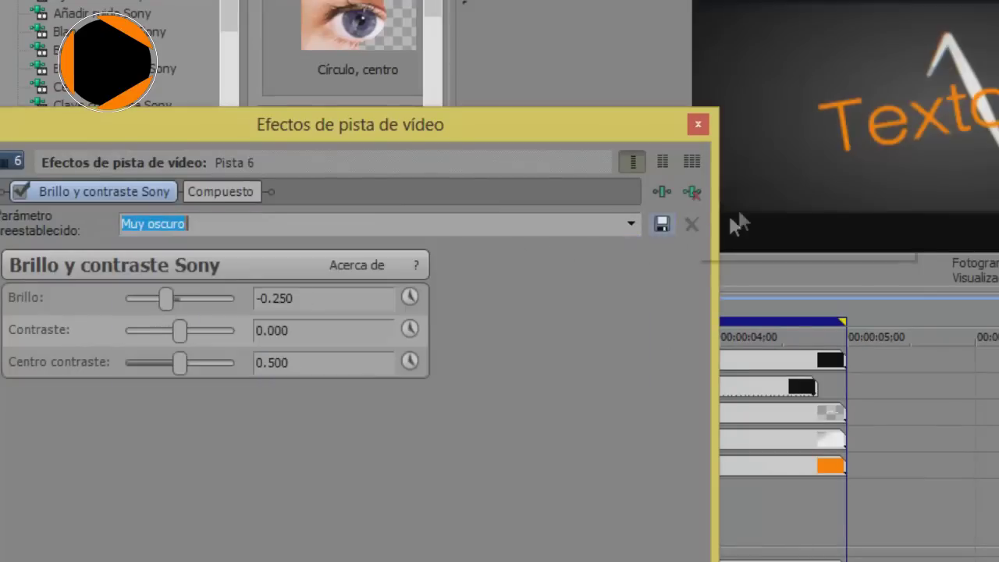
click(698, 125)
Duplicate the triangle stroke track and nest the duplicate and the gradient background as compositing children of the original
right_click(641, 521)
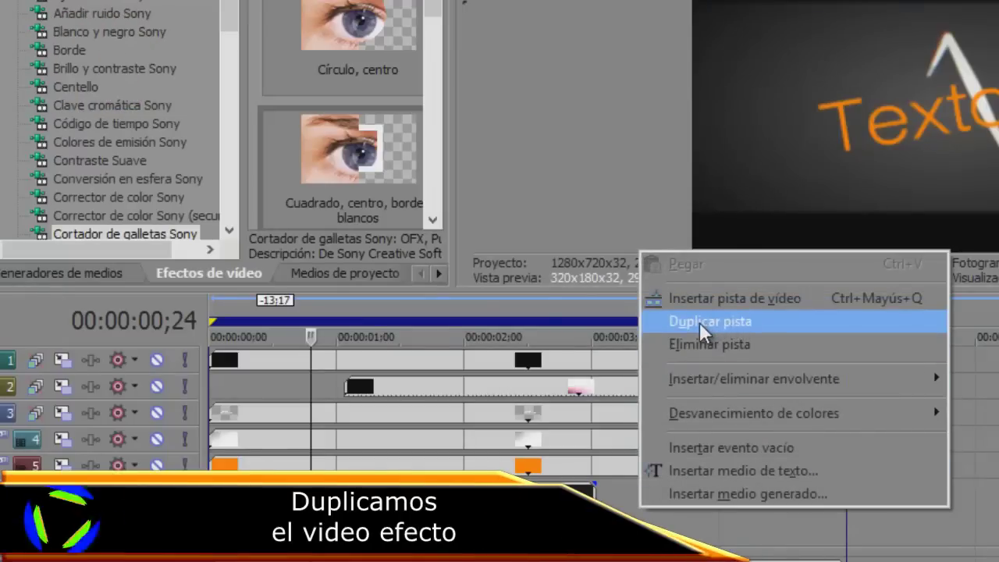
click(699, 322)
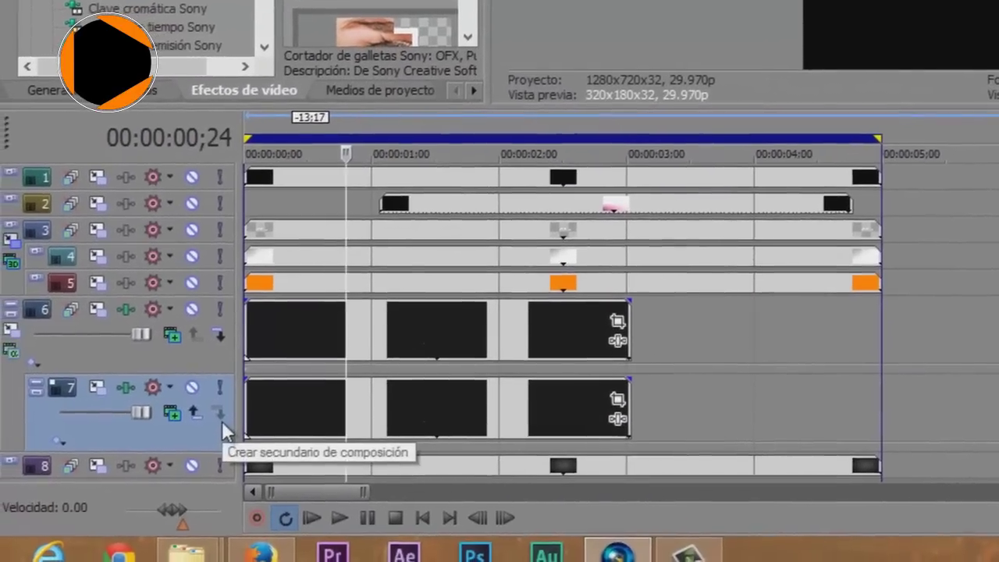
click(195, 422)
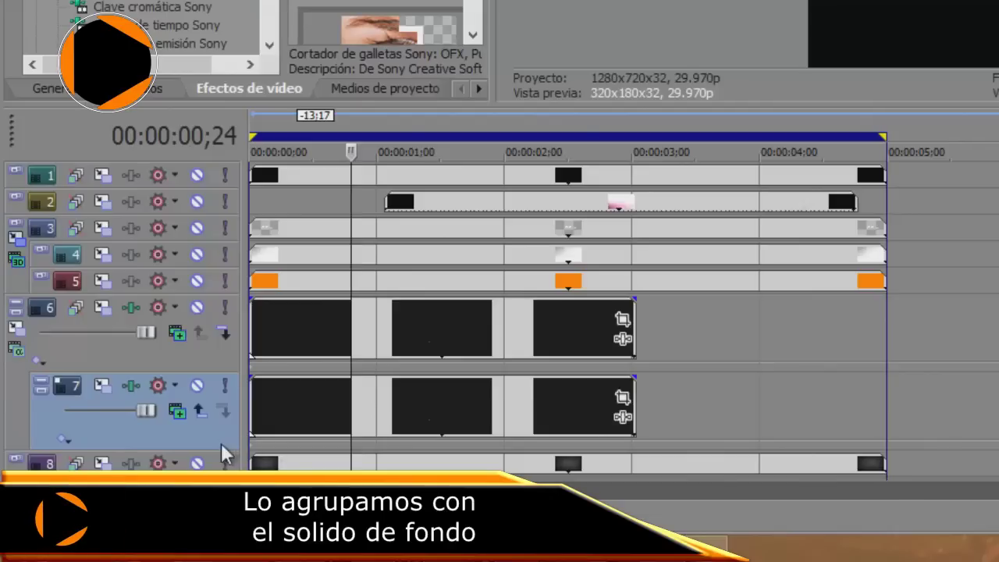
drag(217, 451, 216, 418)
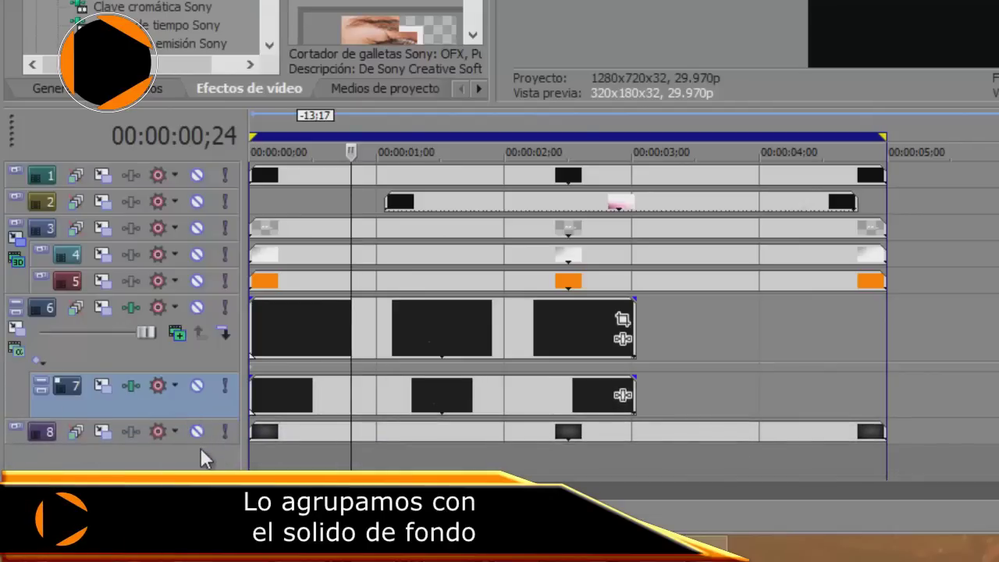
drag(196, 464, 195, 498)
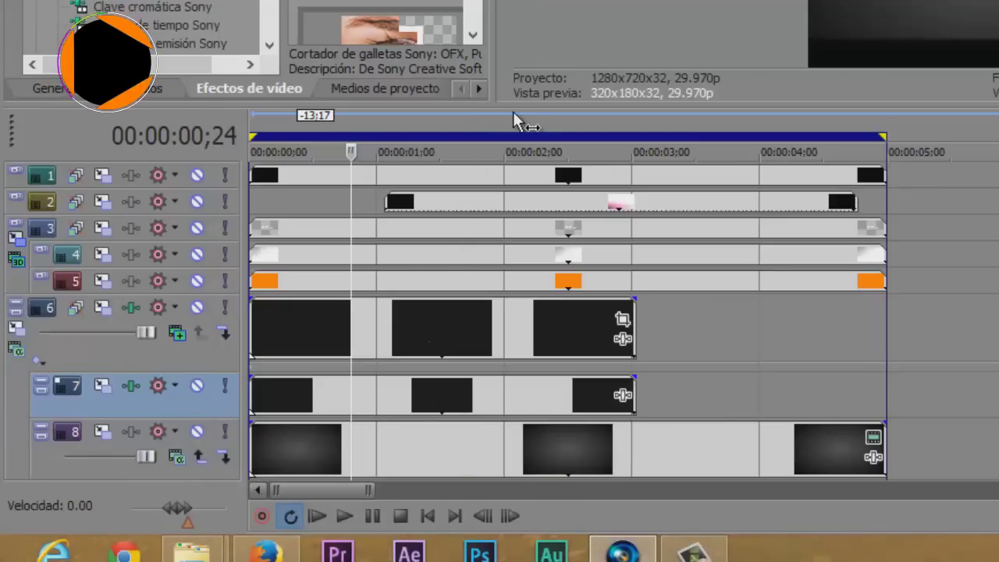
Enlarge the video preview and play back the title with the grouped triangle stroke tracks
drag(516, 106, 507, 362)
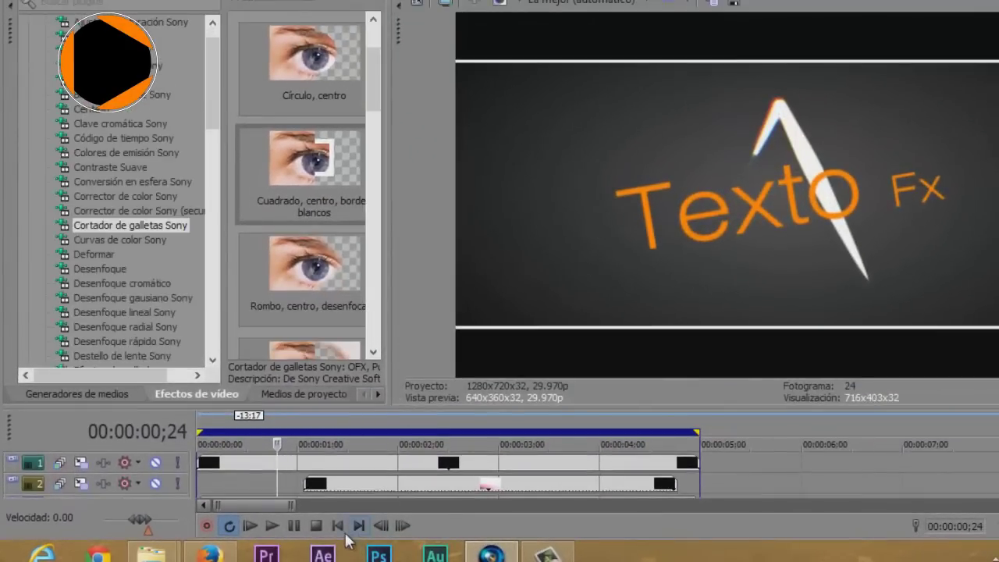
click(275, 523)
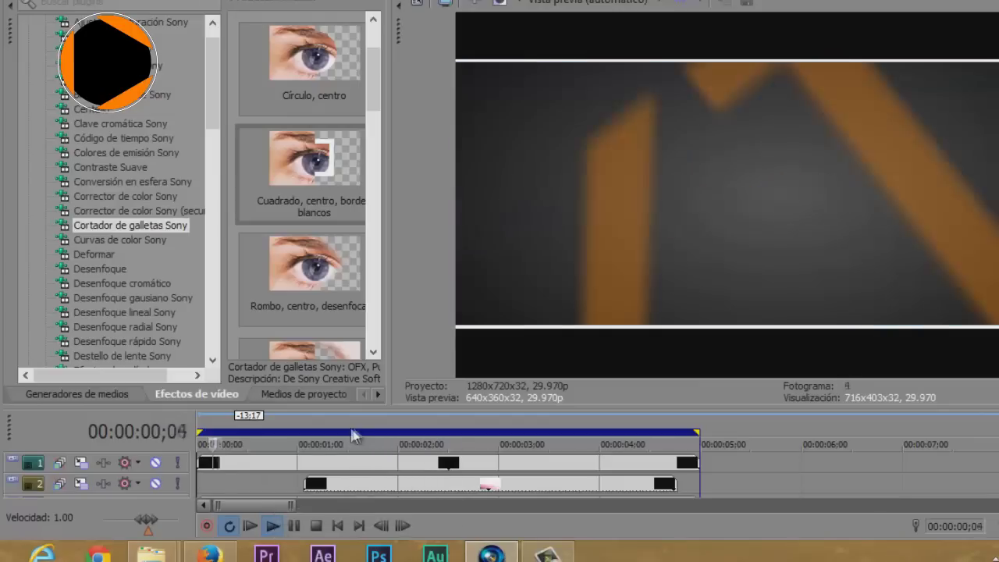
key(space)
Enlarge the timeline area again, increase the height of the duplicated stroke track and select its clip
drag(396, 412, 396, 290)
scroll(950, 399, down, 4)
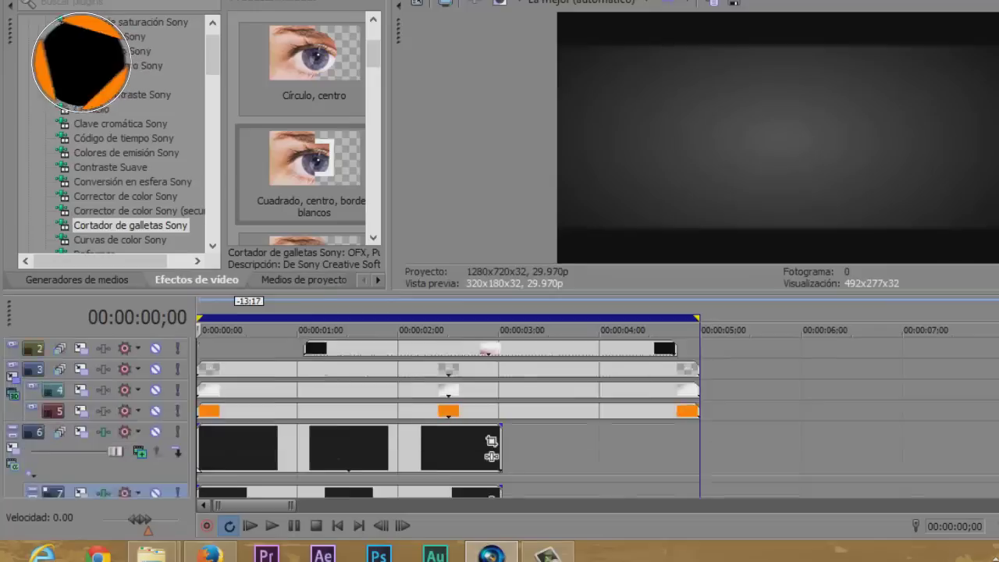
drag(236, 316, 267, 316)
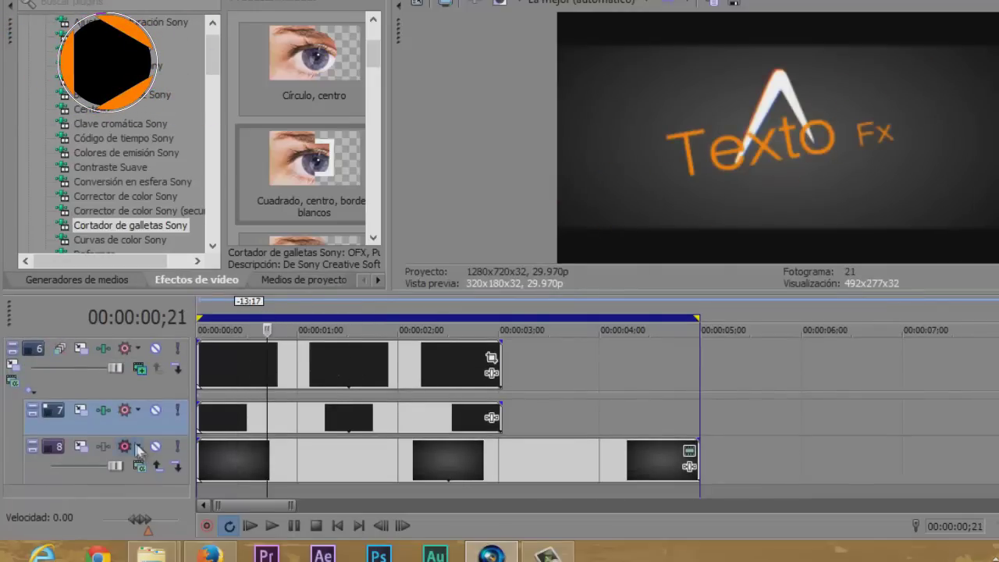
drag(133, 435, 135, 458)
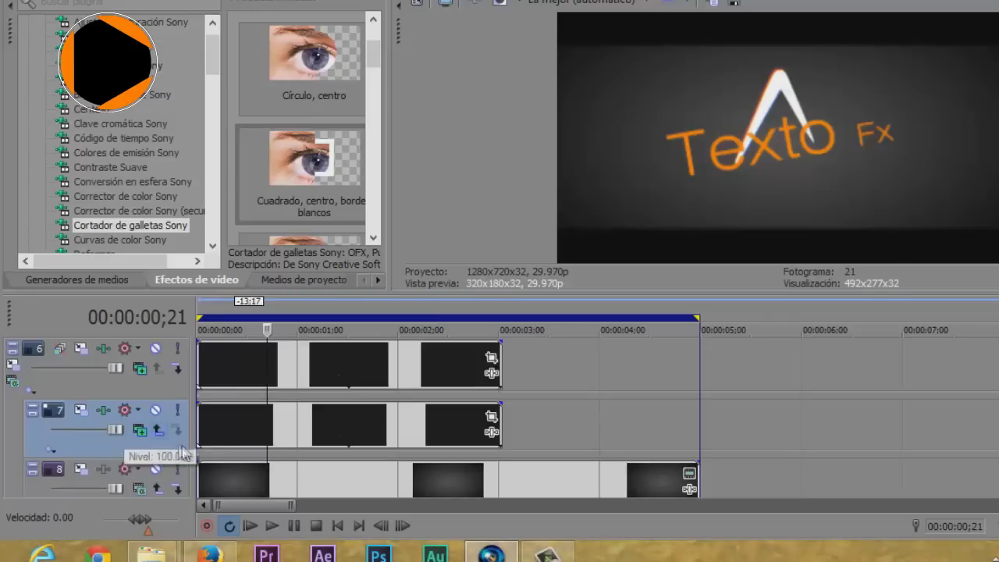
click(246, 429)
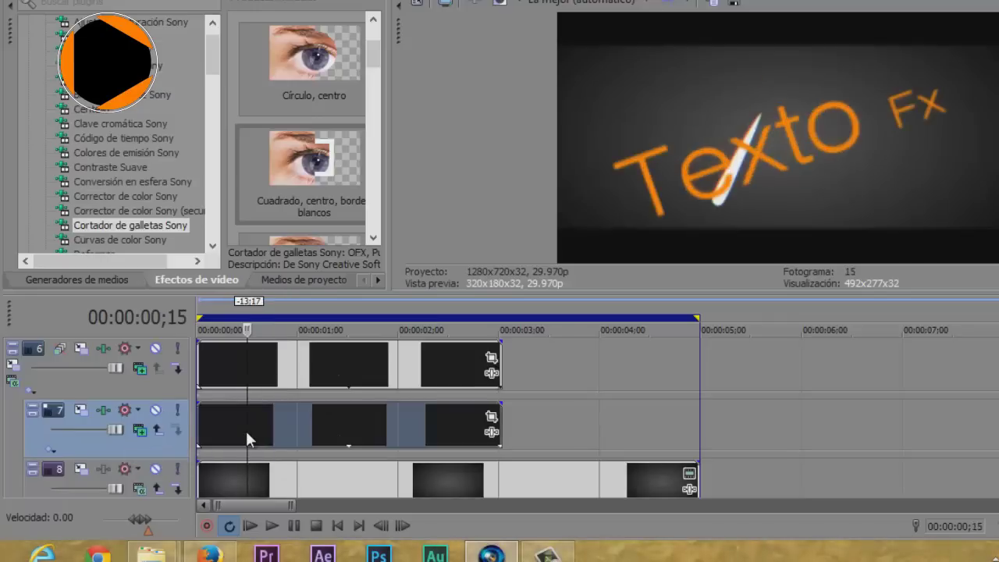
Set the duplicated stroke track's motion width to 4,200 at the start of the timeline, keeping its proportions
click(80, 410)
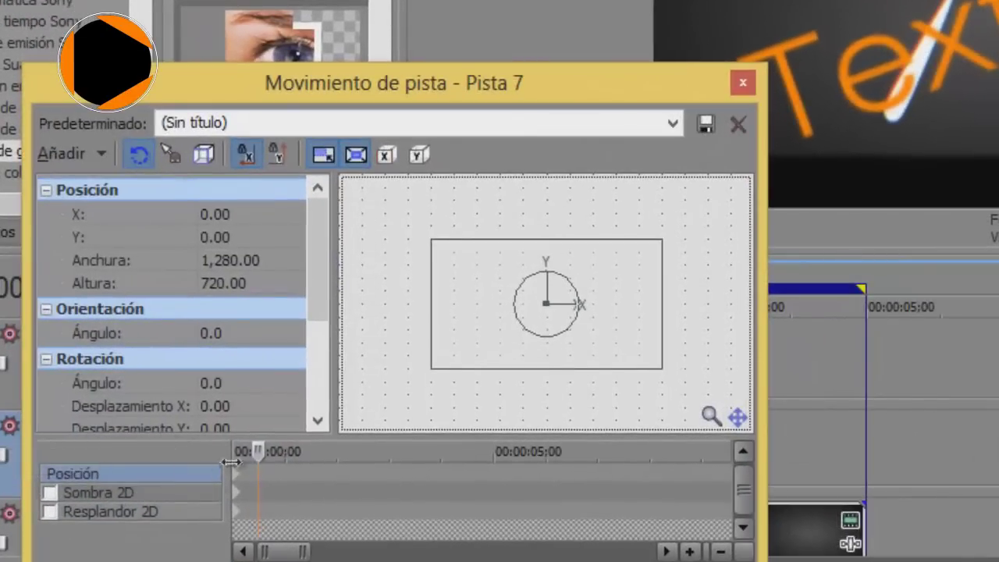
drag(252, 455, 130, 472)
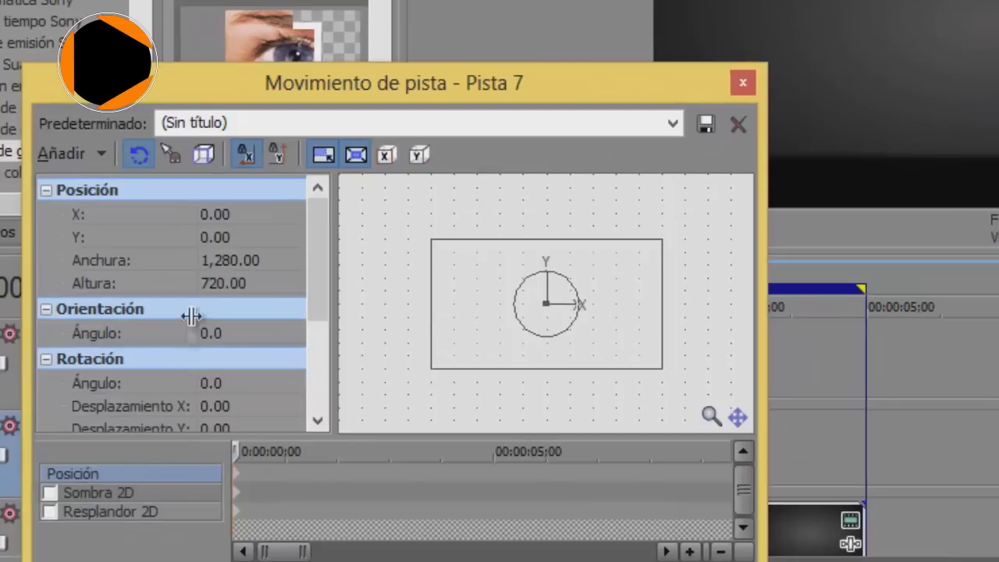
click(215, 260)
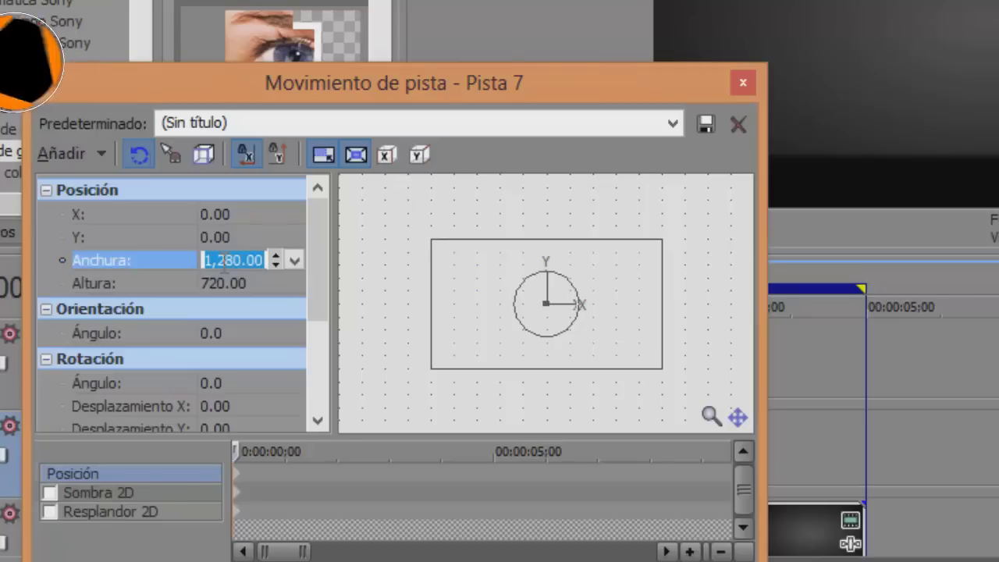
text(4,2)
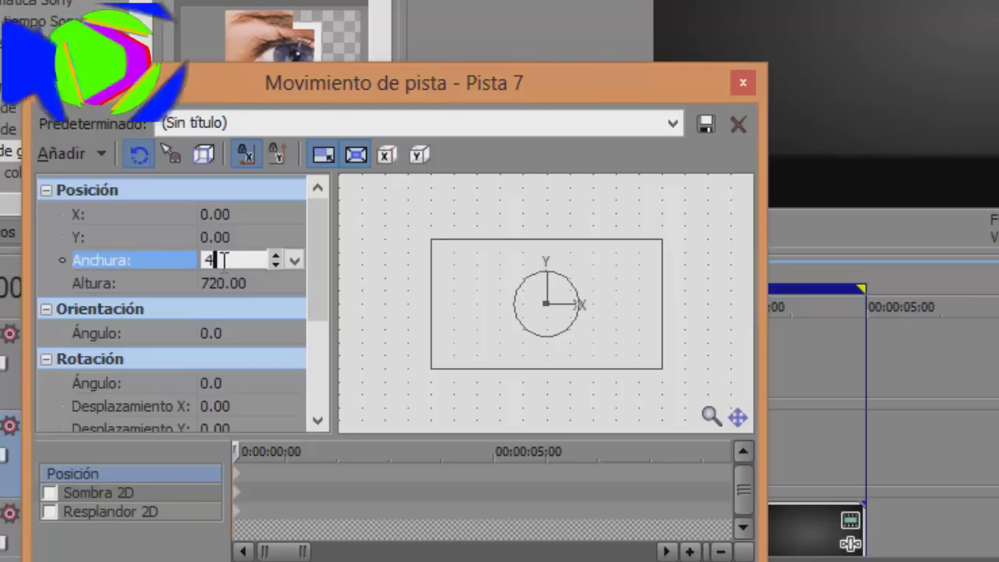
text(00)
key(Return)
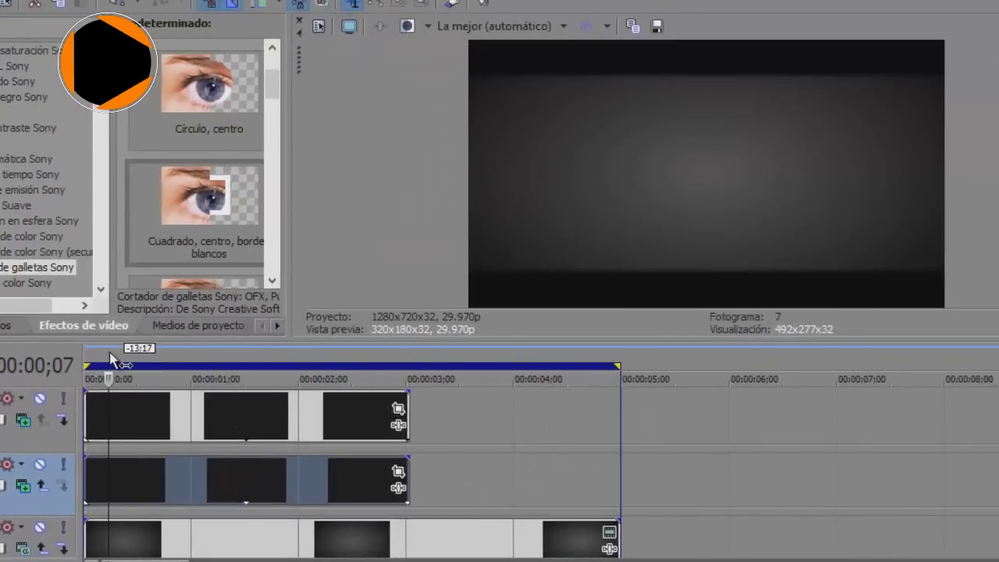
Scrub through the enlarged triangle stroke, enlarge the video preview and play the composition from the beginning
drag(111, 361, 166, 364)
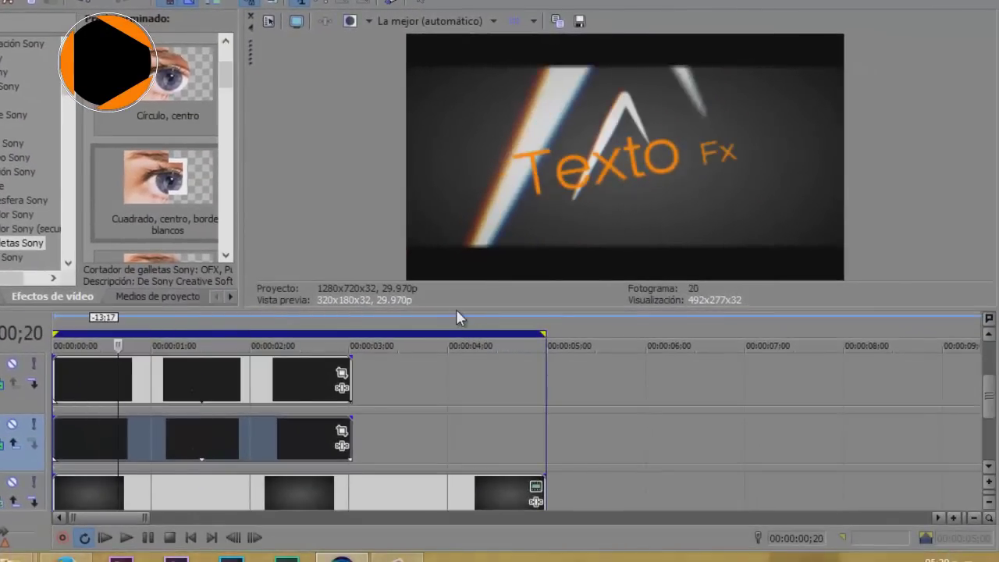
drag(456, 309, 449, 427)
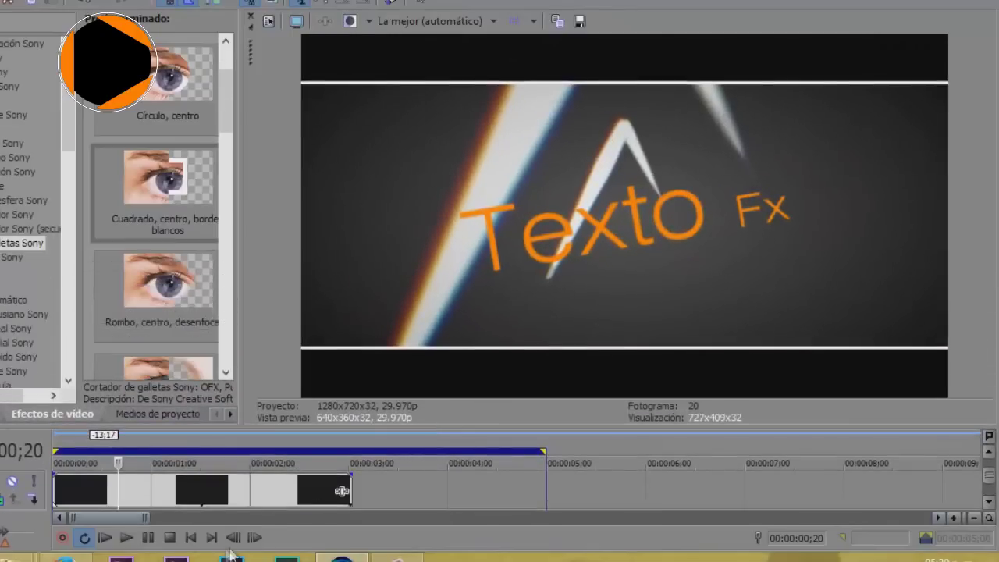
click(191, 538)
click(133, 538)
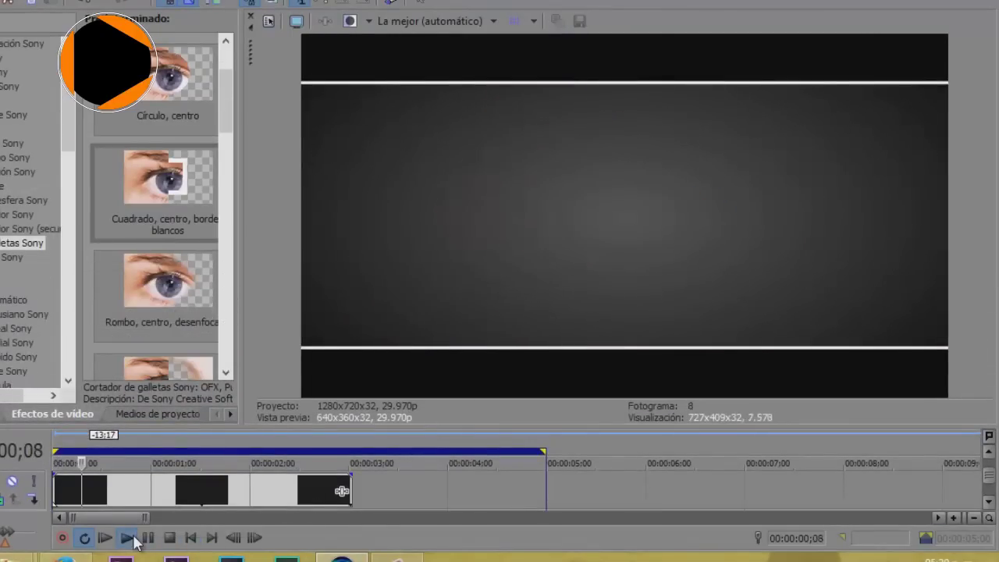